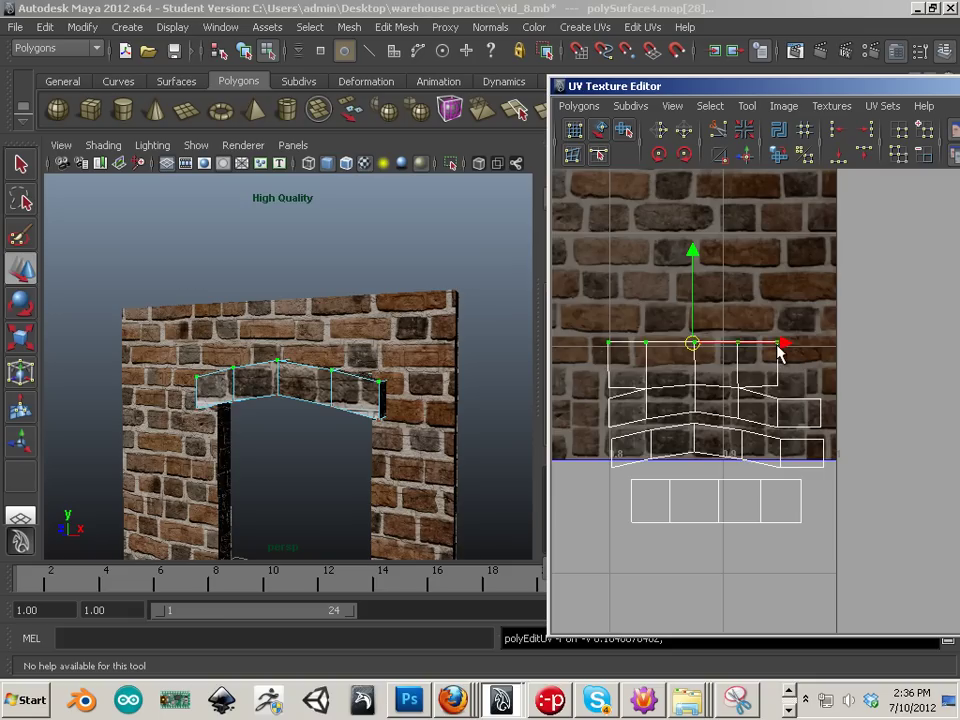
Move the two joined upper UV shells up over the brick texture and cut the edge between the top strip and the arched shell.
{"action": "right_click_drag", "start_coordinate": [780, 350], "coordinate": [846, 321], "text": "ctrl"}
{"action": "left_click_drag", "start_coordinate": [718, 339], "coordinate": [714, 262]}
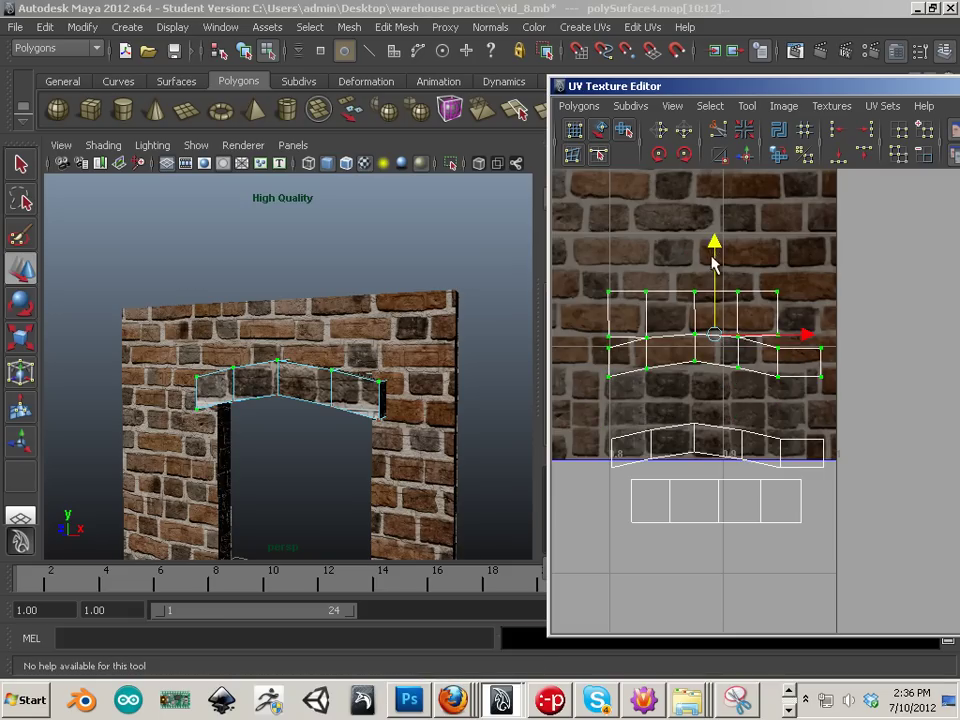
{"action": "right_click_drag", "start_coordinate": [650, 292], "coordinate": [708, 268], "text": "ctrl"}
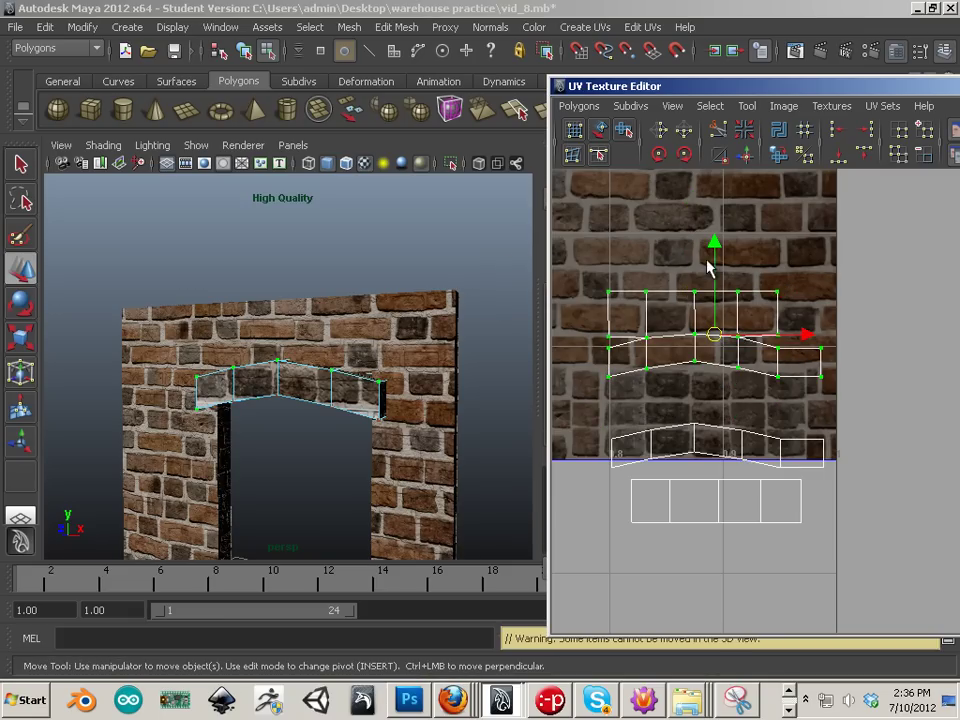
{"action": "left_click", "coordinate": [677, 343]}
{"action": "right_click_drag", "start_coordinate": [671, 333], "coordinate": [690, 309]}
{"action": "left_click", "coordinate": [673, 350]}
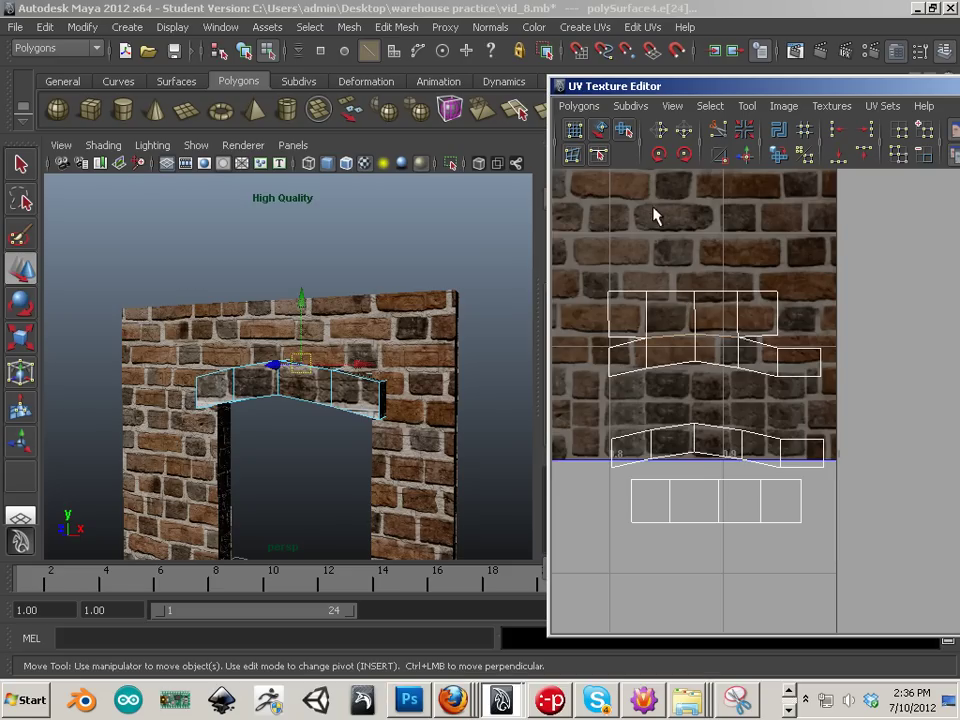
Move the separated top UV strip up so it sits clear of the arched shell below it.
{"action": "right_click_drag", "start_coordinate": [739, 294], "coordinate": [786, 285]}
{"action": "left_click_drag", "start_coordinate": [717, 299], "coordinate": [720, 300]}
{"action": "right_click_drag", "start_coordinate": [737, 300], "coordinate": [803, 275], "text": "ctrl"}
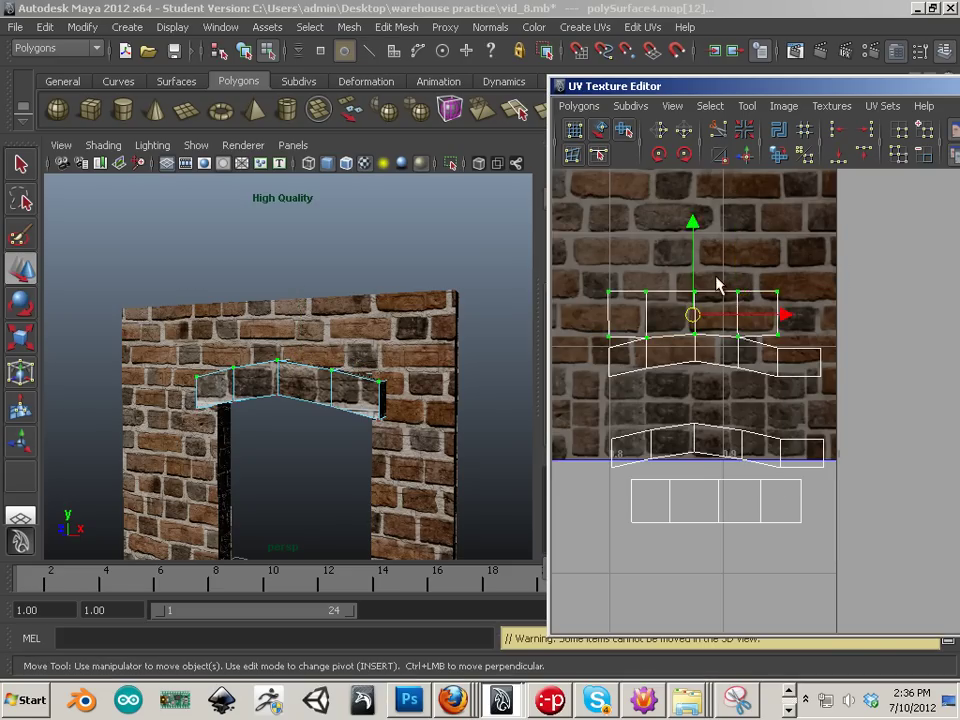
{"action": "left_click_drag", "start_coordinate": [693, 256], "coordinate": [693, 236]}
Align the top strip's lower row of UVs to minimum V and raise it to make the strip shallower.
{"action": "left_click", "coordinate": [765, 312]}
{"action": "right_click_drag", "start_coordinate": [767, 297], "coordinate": [829, 291]}
{"action": "left_click_drag", "start_coordinate": [833, 281], "coordinate": [554, 316]}
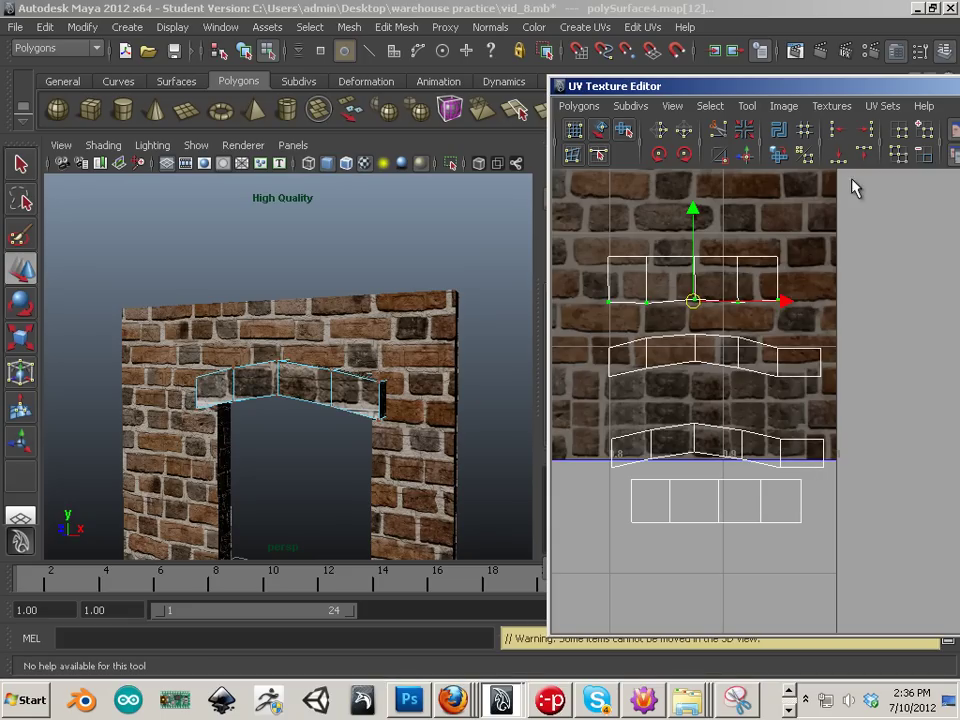
{"action": "left_click", "coordinate": [845, 163]}
{"action": "left_click_drag", "start_coordinate": [692, 210], "coordinate": [692, 203]}
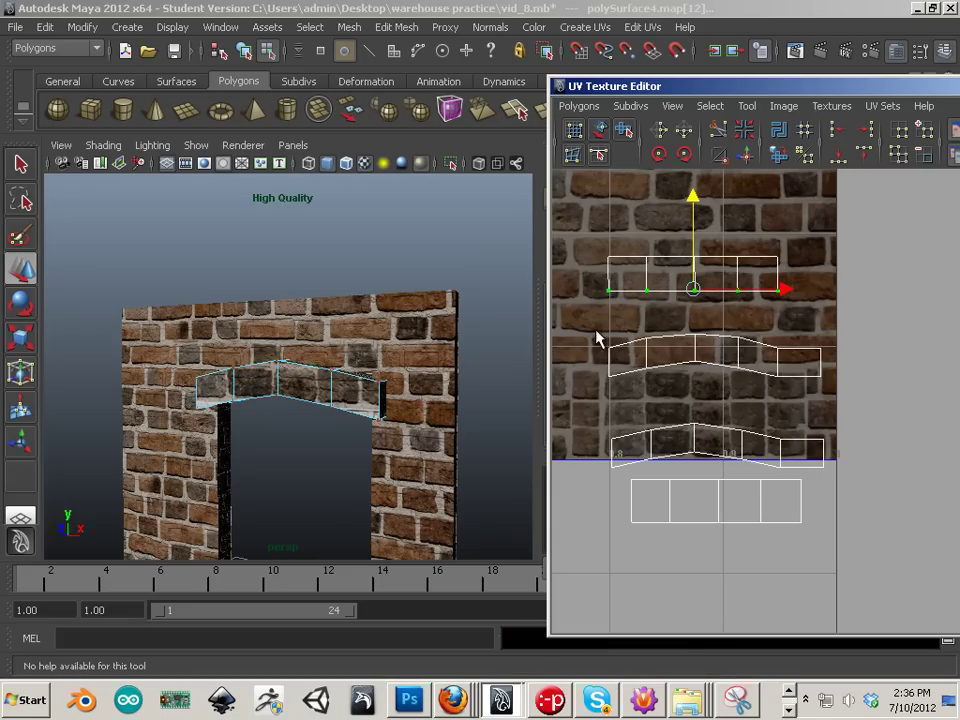
Straighten the middle arched shell by aligning its upper UVs to maximum V and lower UVs to minimum V, and raise its lower row slightly.
{"action": "left_click_drag", "start_coordinate": [838, 360], "coordinate": [785, 376]}
{"action": "left_click", "coordinate": [864, 156]}
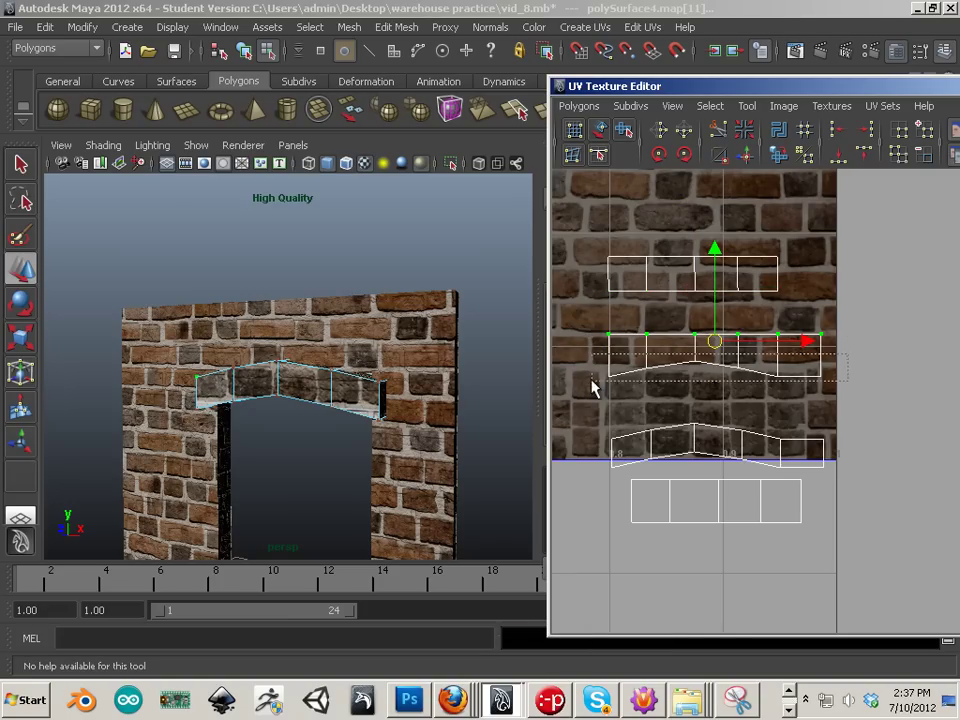
{"action": "left_click_drag", "start_coordinate": [592, 387], "coordinate": [593, 388]}
{"action": "left_click", "coordinate": [840, 156]}
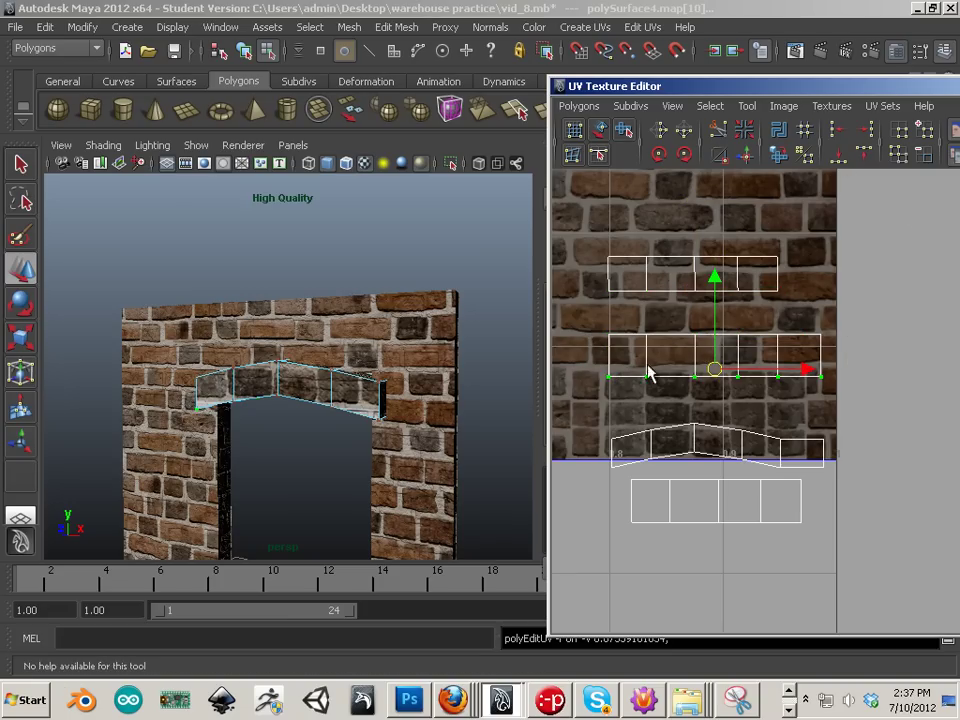
{"action": "left_click_drag", "start_coordinate": [716, 294], "coordinate": [716, 283]}
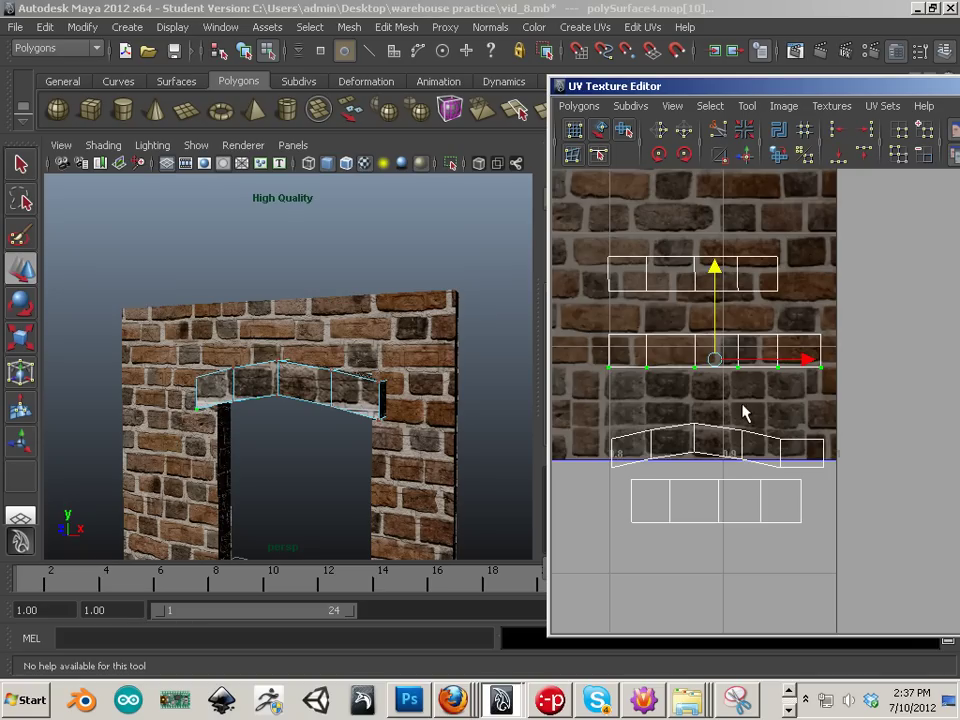
Straighten the lower arched shell by aligning its upper UVs to maximum V and lower UVs to minimum V, and raise its lower row slightly.
{"action": "middle_click_drag", "start_coordinate": [743, 413], "coordinate": [743, 389], "text": "alt"}
{"action": "left_click_drag", "start_coordinate": [866, 428], "coordinate": [866, 428]}
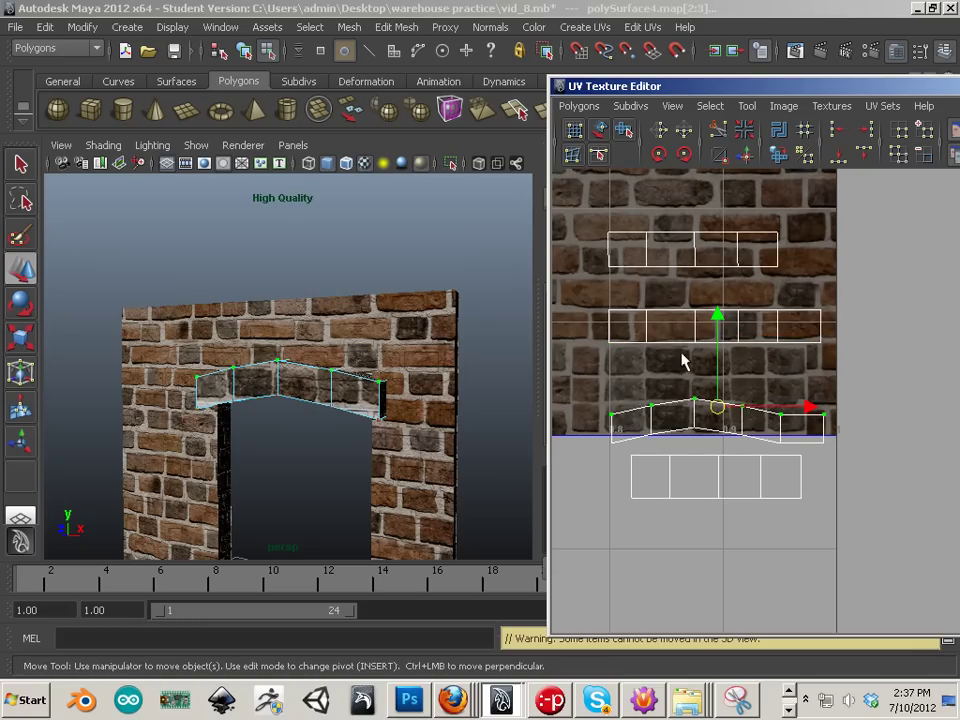
{"action": "left_click", "coordinate": [866, 155]}
{"action": "left_click_drag", "start_coordinate": [590, 425], "coordinate": [846, 456]}
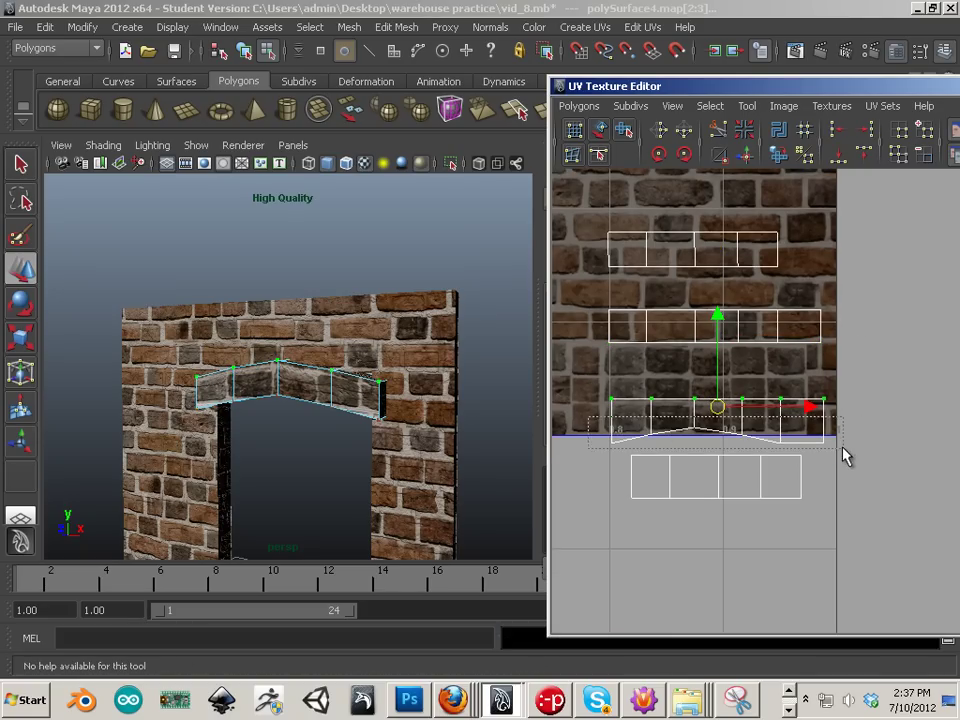
{"action": "left_click", "coordinate": [843, 163]}
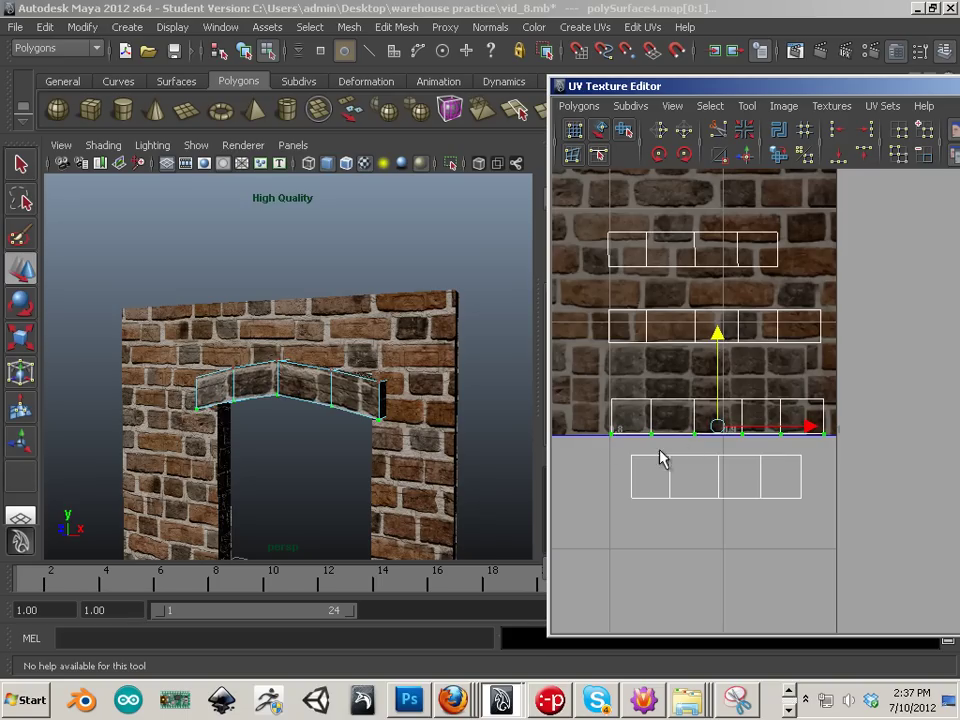
Lower the upper row of UVs on the bottommost strip to make it shallower.
{"action": "left_click_drag", "start_coordinate": [784, 474], "coordinate": [826, 474]}
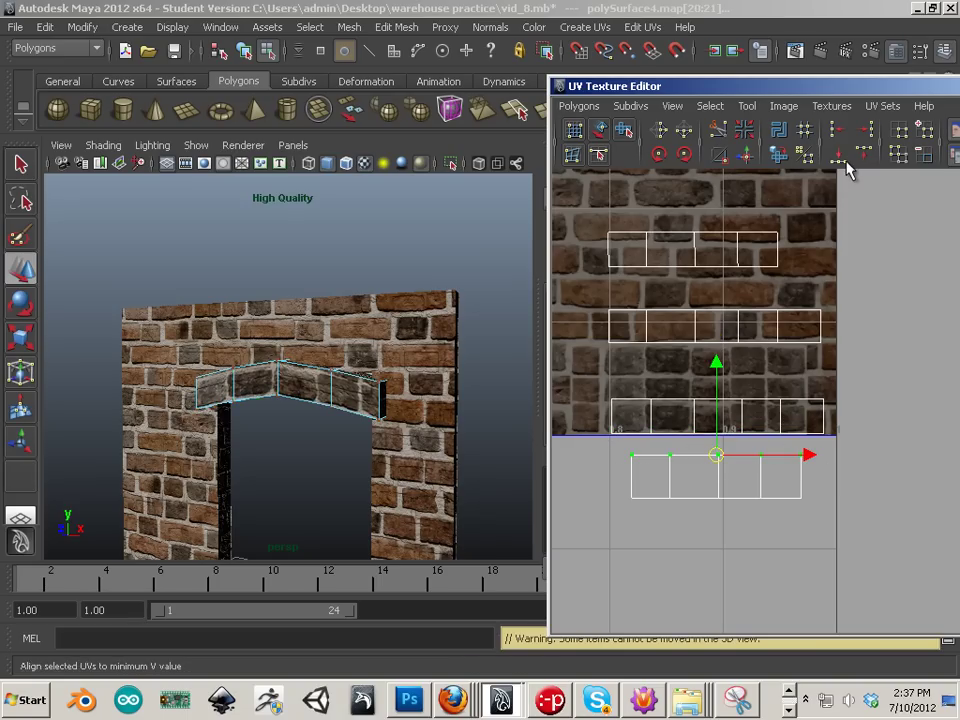
{"action": "left_click_drag", "start_coordinate": [713, 395], "coordinate": [714, 394]}
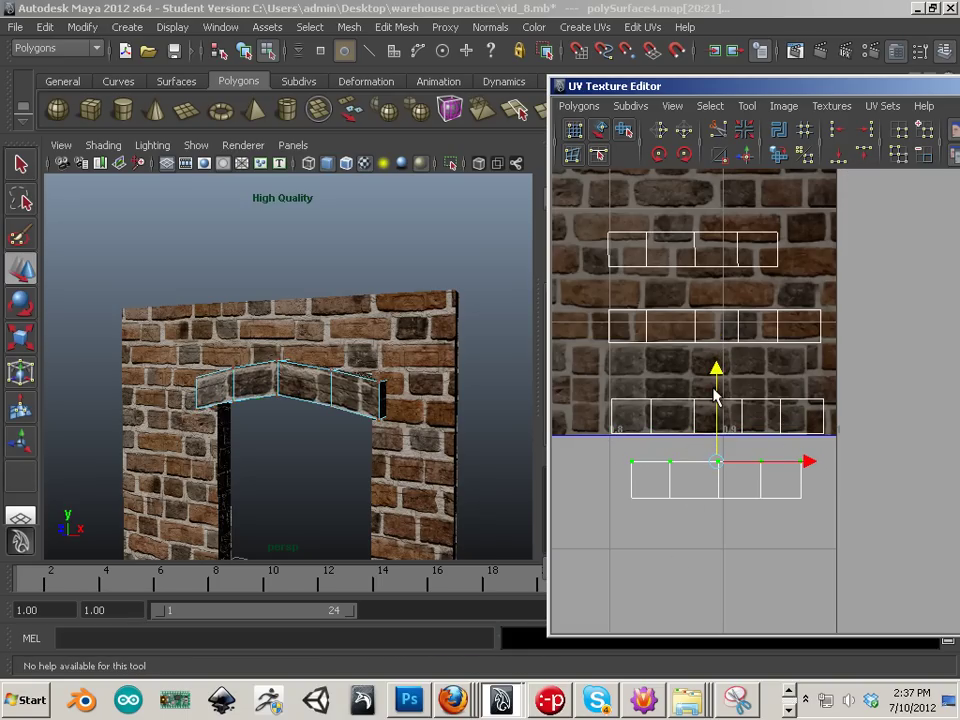
Nudge the UVs of the center segment of the straightened lower strip slightly downward.
{"action": "left_click_drag", "start_coordinate": [443, 468], "coordinate": [346, 465], "text": "alt"}
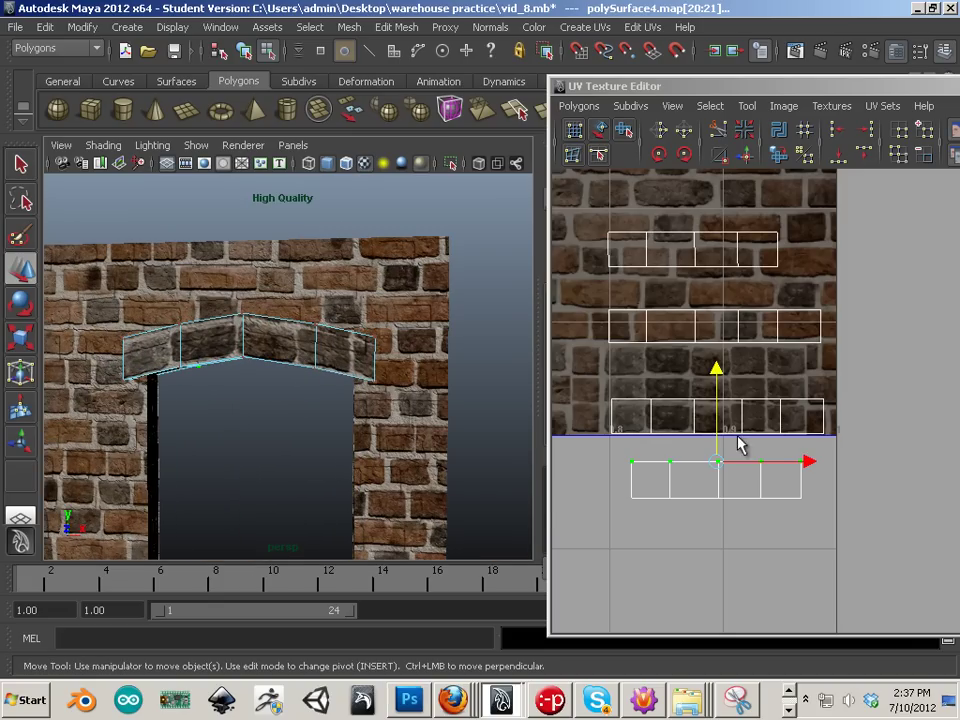
{"action": "right_click_drag", "start_coordinate": [740, 445], "coordinate": [746, 398]}
{"action": "left_click_drag", "start_coordinate": [683, 374], "coordinate": [750, 442]}
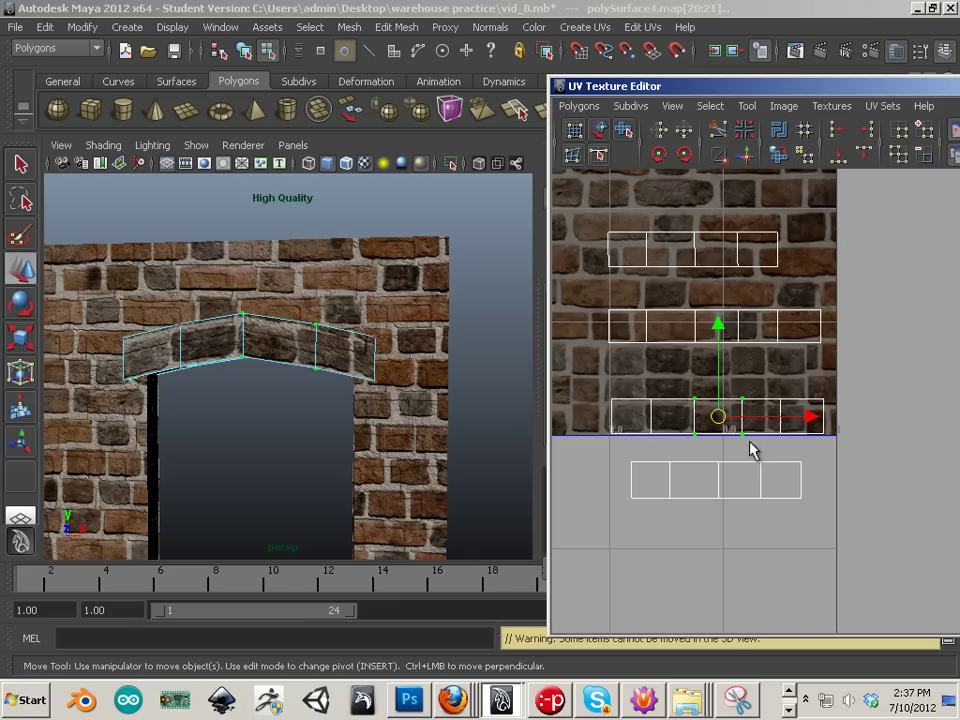
{"action": "left_click", "coordinate": [716, 342]}
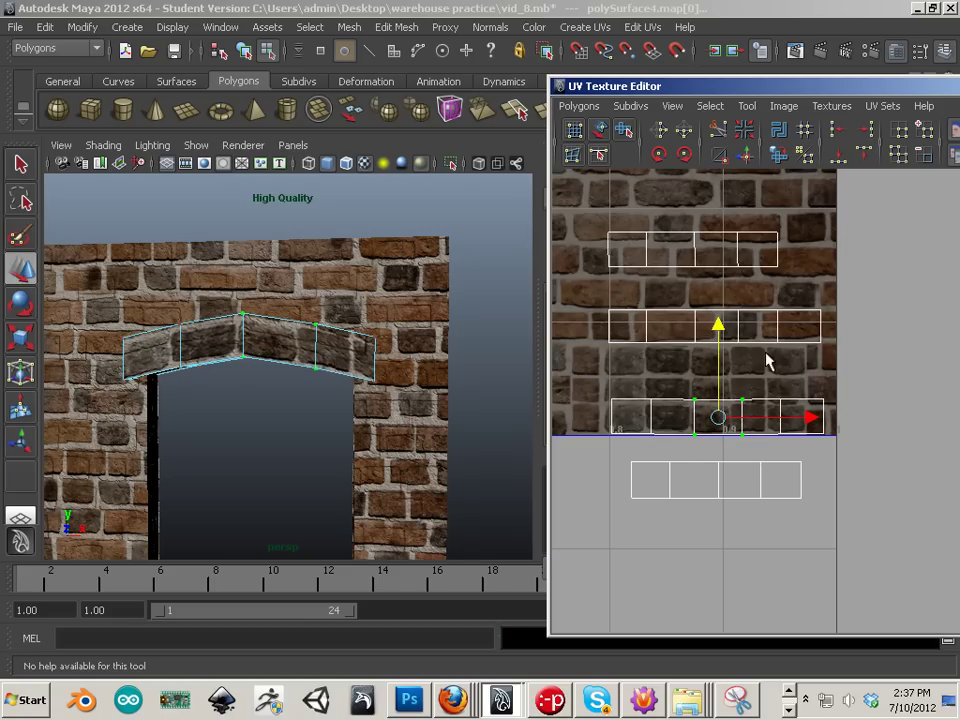
{"action": "left_click", "coordinate": [821, 416]}
{"action": "left_click", "coordinate": [864, 418]}
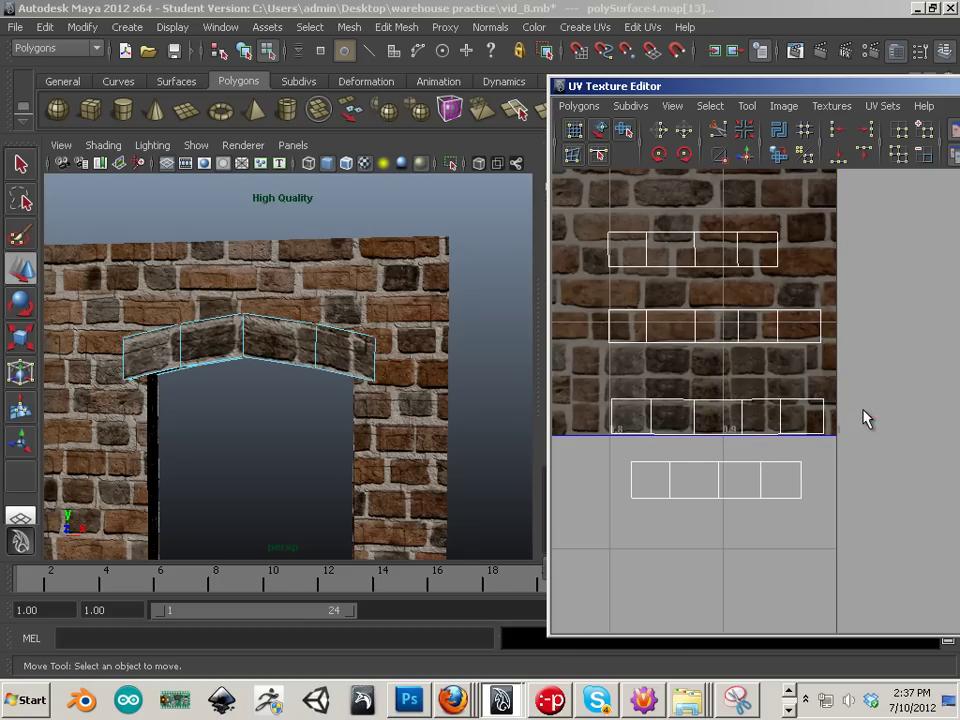
Move the lower strip's right end column of UVs inward and its two leftmost columns outward to the left.
{"action": "left_click_drag", "start_coordinate": [803, 393], "coordinate": [831, 438]}
{"action": "left_click_drag", "start_coordinate": [919, 414], "coordinate": [899, 423]}
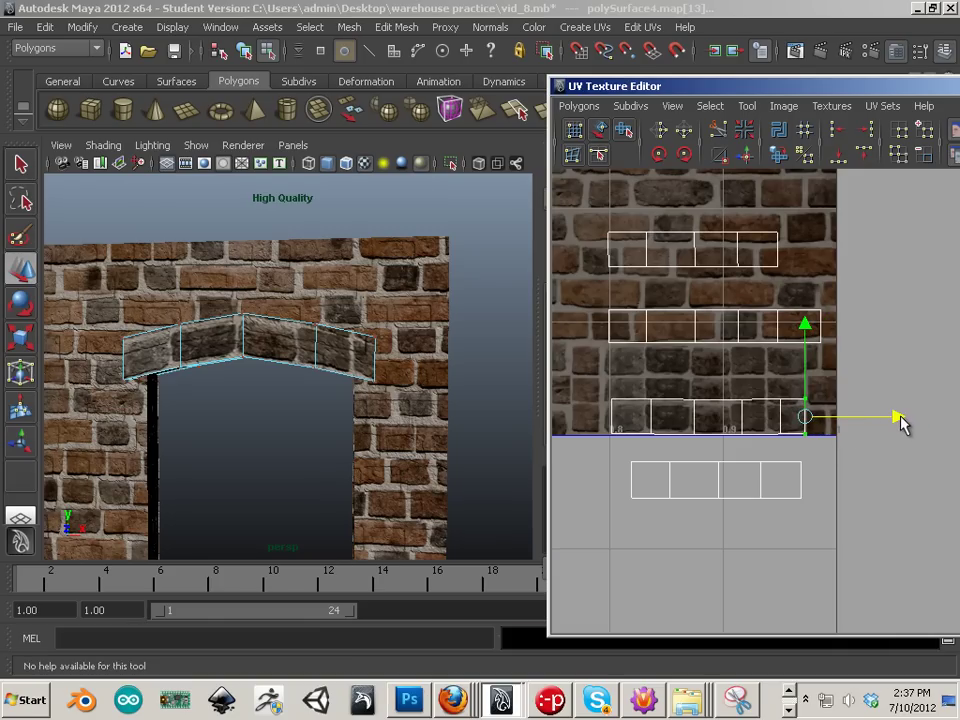
{"action": "left_click_drag", "start_coordinate": [599, 455], "coordinate": [606, 452]}
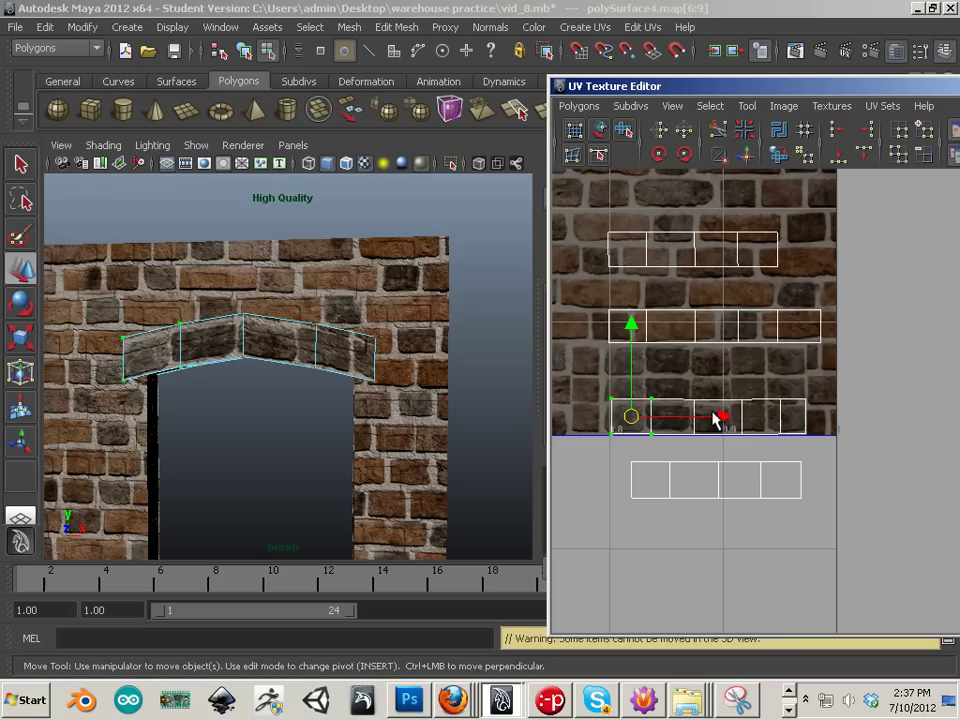
{"action": "left_click_drag", "start_coordinate": [716, 420], "coordinate": [674, 428]}
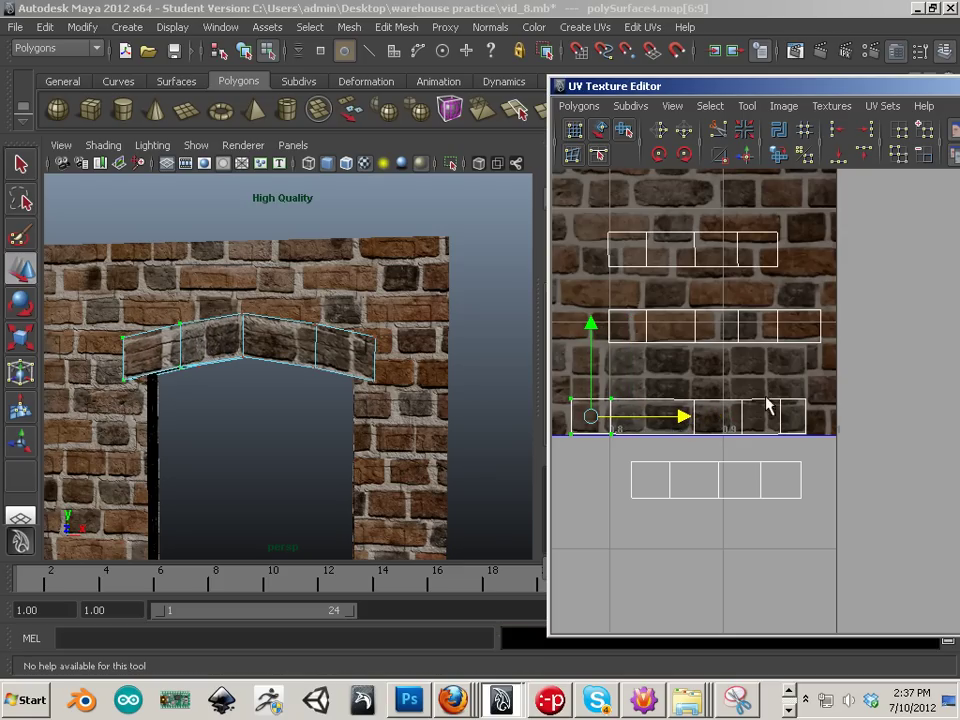
Move the lower strip's two rightmost UV columns to the right and its middle column slightly to the left.
{"action": "left_click_drag", "start_coordinate": [817, 446], "coordinate": [818, 446]}
{"action": "left_click_drag", "start_coordinate": [866, 420], "coordinate": [917, 420]}
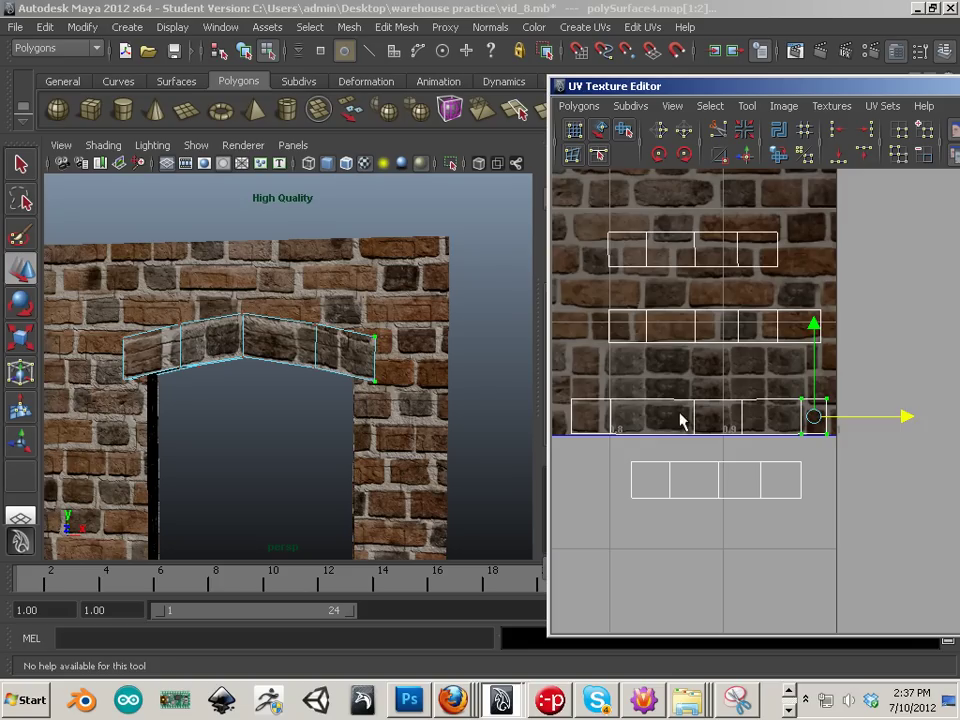
{"action": "left_click_drag", "start_coordinate": [690, 428], "coordinate": [690, 424]}
{"action": "mouse_move", "coordinate": [767, 422]}
{"action": "left_mouse_down"}
{"action": "mouse_move", "coordinate": [778, 416]}
{"action": "mouse_move", "coordinate": [767, 420]}
{"action": "mouse_move", "coordinate": [776, 425]}
{"action": "left_mouse_up"}
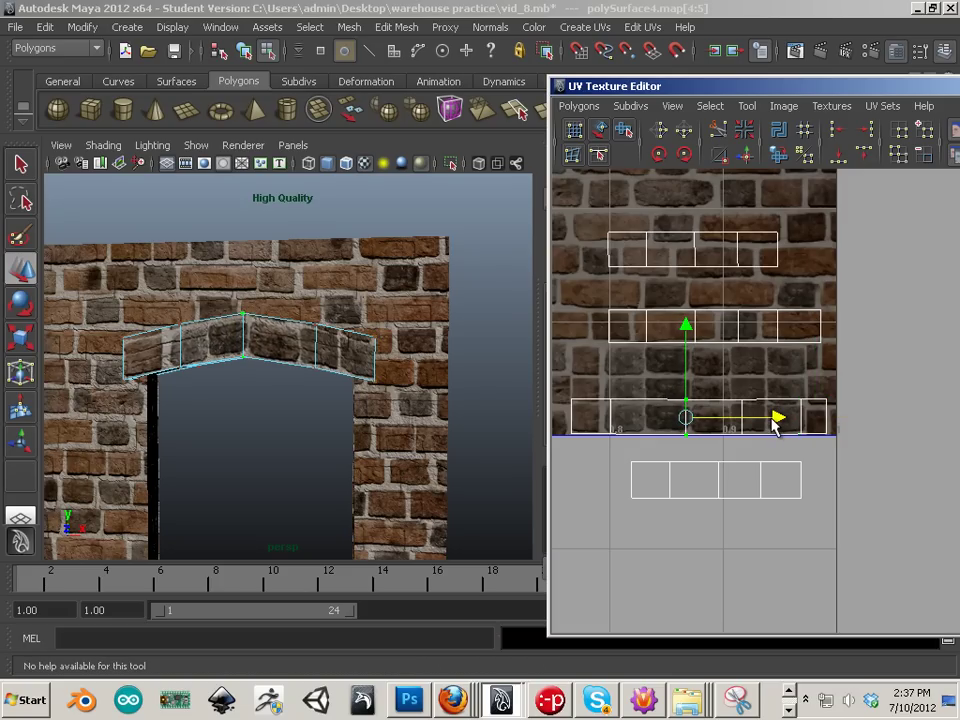
{"action": "left_click", "coordinate": [691, 459]}
{"action": "middle_click_drag", "start_coordinate": [690, 473], "coordinate": [705, 504], "text": "alt"}
{"action": "right_click_drag", "start_coordinate": [394, 437], "coordinate": [332, 414], "text": "alt"}
{"action": "middle_click_drag", "start_coordinate": [332, 414], "coordinate": [284, 491], "text": "alt"}
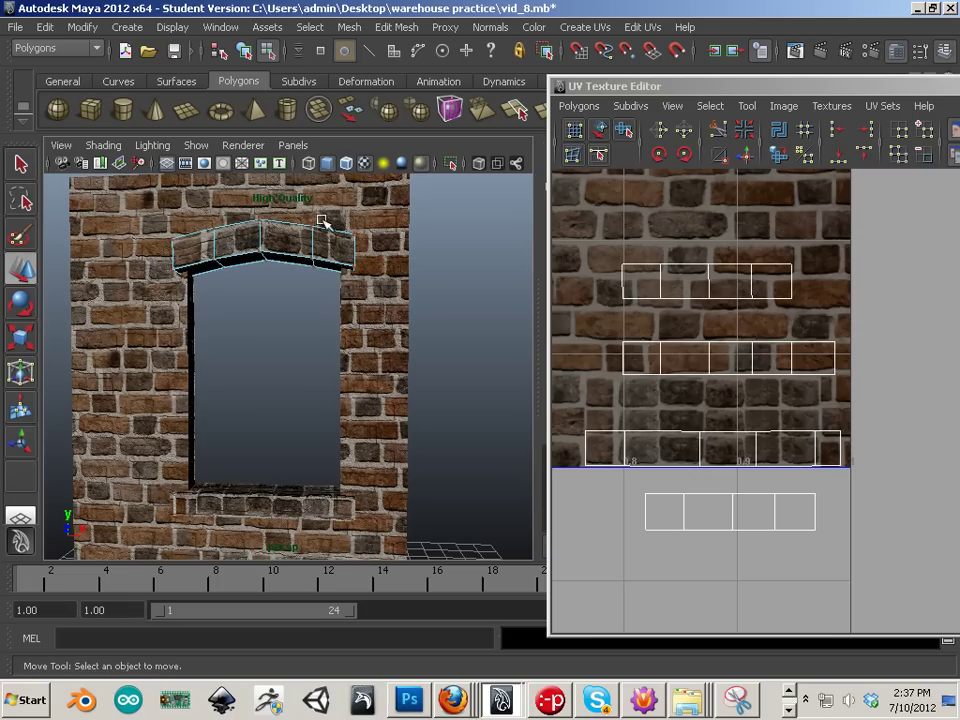
{"action": "right_click_drag", "start_coordinate": [290, 239], "coordinate": [291, 282]}
{"action": "left_click", "coordinate": [299, 249]}
{"action": "left_click", "coordinate": [727, 467]}
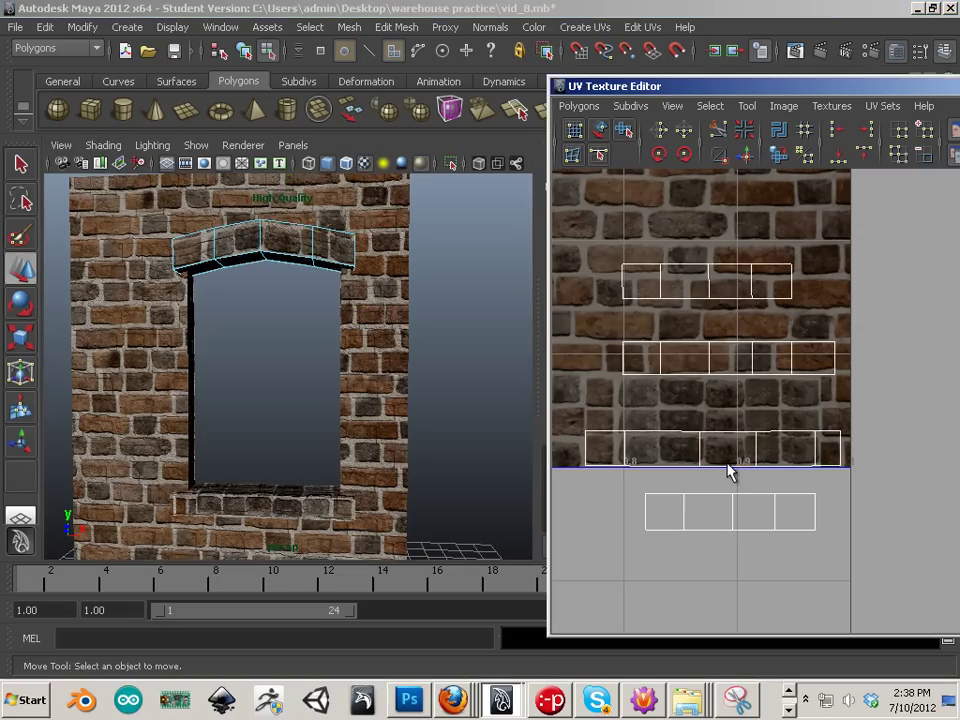
Move only the lower strip's three leftmost UV columns farther left, leaving the strip beneath it in place.
{"action": "right_click_drag", "start_coordinate": [728, 473], "coordinate": [776, 456]}
{"action": "left_click_drag", "start_coordinate": [578, 411], "coordinate": [718, 507]}
{"action": "left_click_drag", "start_coordinate": [733, 463], "coordinate": [718, 465]}
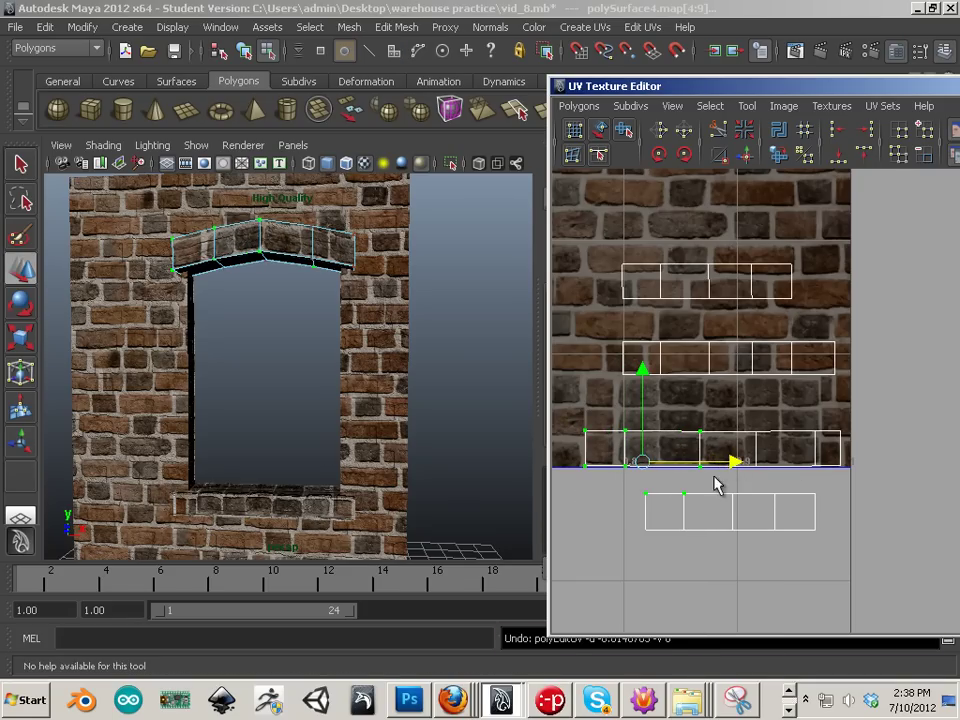
{"action": "left_click_drag", "start_coordinate": [579, 420], "coordinate": [716, 452]}
{"action": "left_click", "coordinate": [673, 440]}
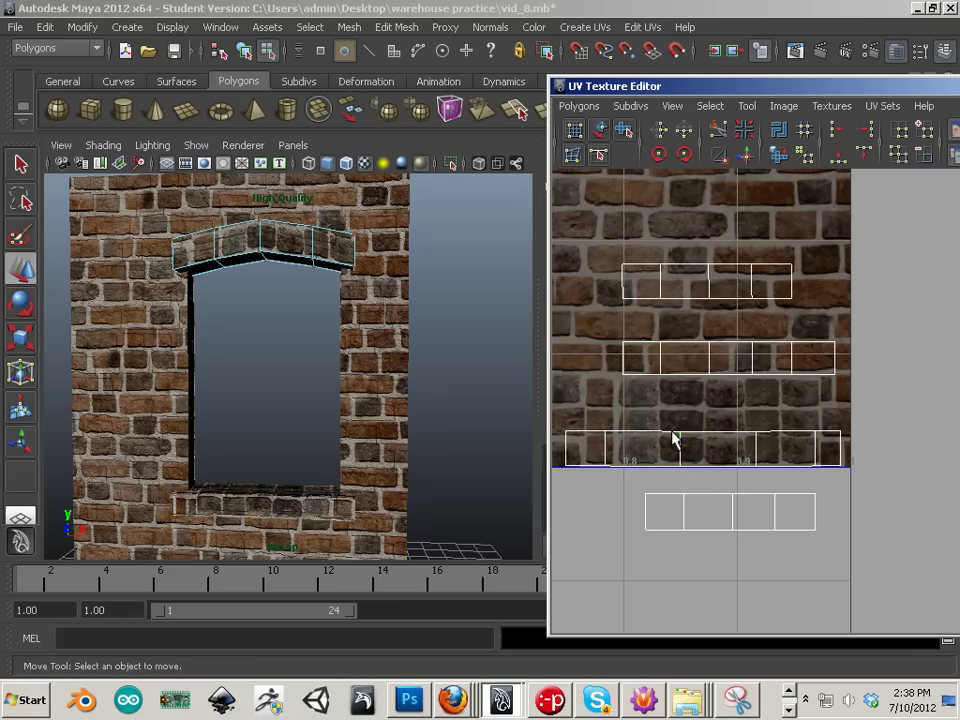
Move the whole middle UV strip down onto the dark bricks directly above the lower strip and widen it to match the lower strip.
{"action": "middle_click_drag", "start_coordinate": [385, 473], "coordinate": [420, 472], "text": "alt"}
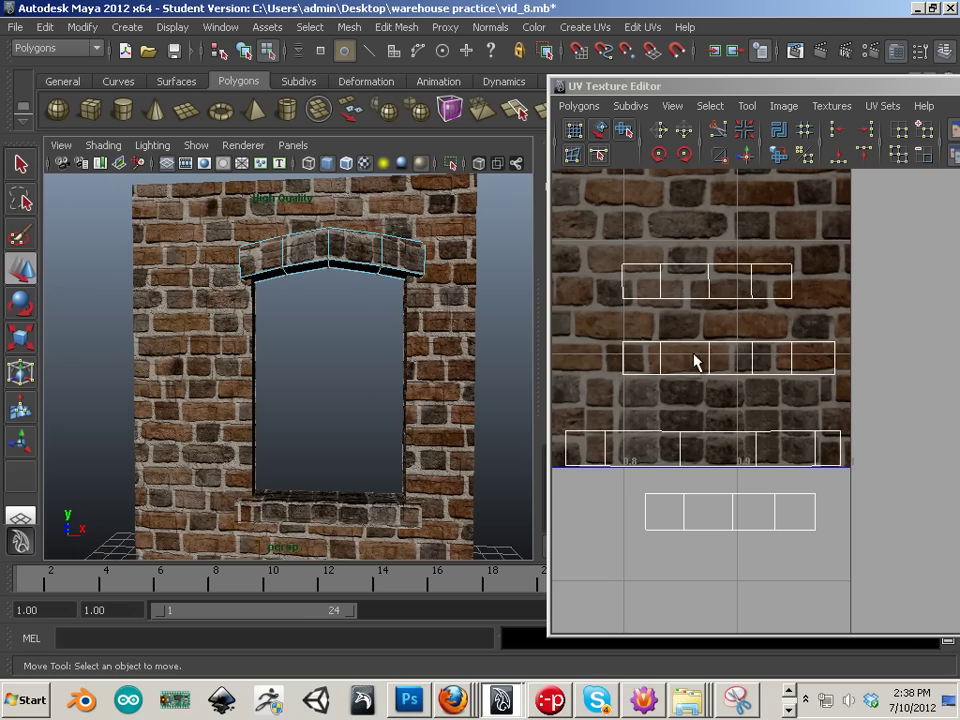
{"action": "right_click_drag", "start_coordinate": [695, 362], "coordinate": [780, 358]}
{"action": "left_click_drag", "start_coordinate": [606, 332], "coordinate": [861, 392]}
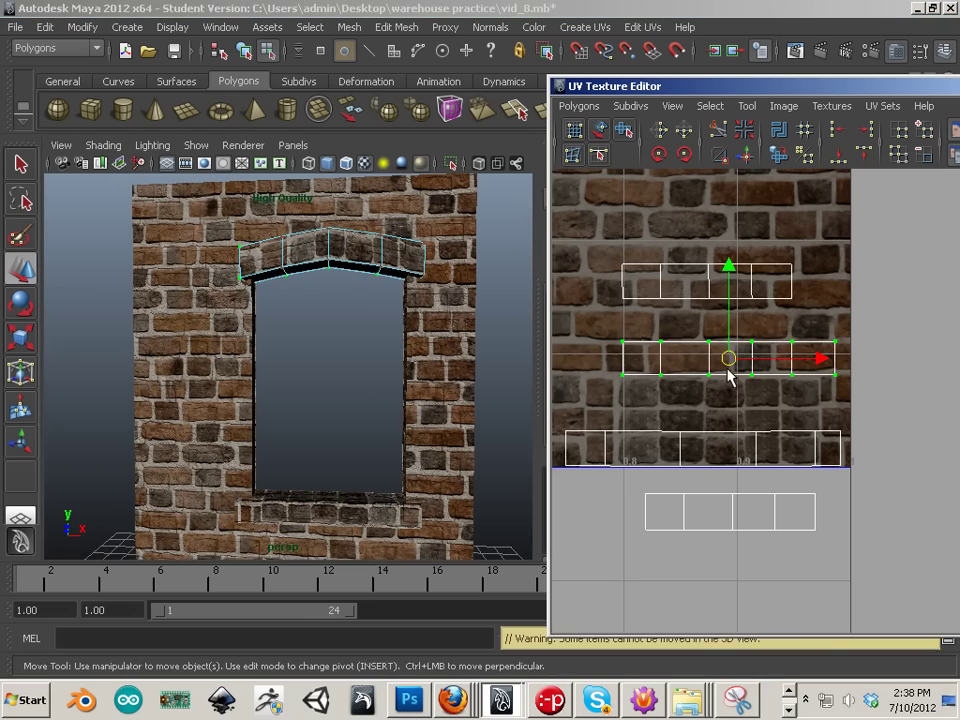
{"action": "left_click_drag", "start_coordinate": [330, 360], "coordinate": [306, 351], "text": "alt"}
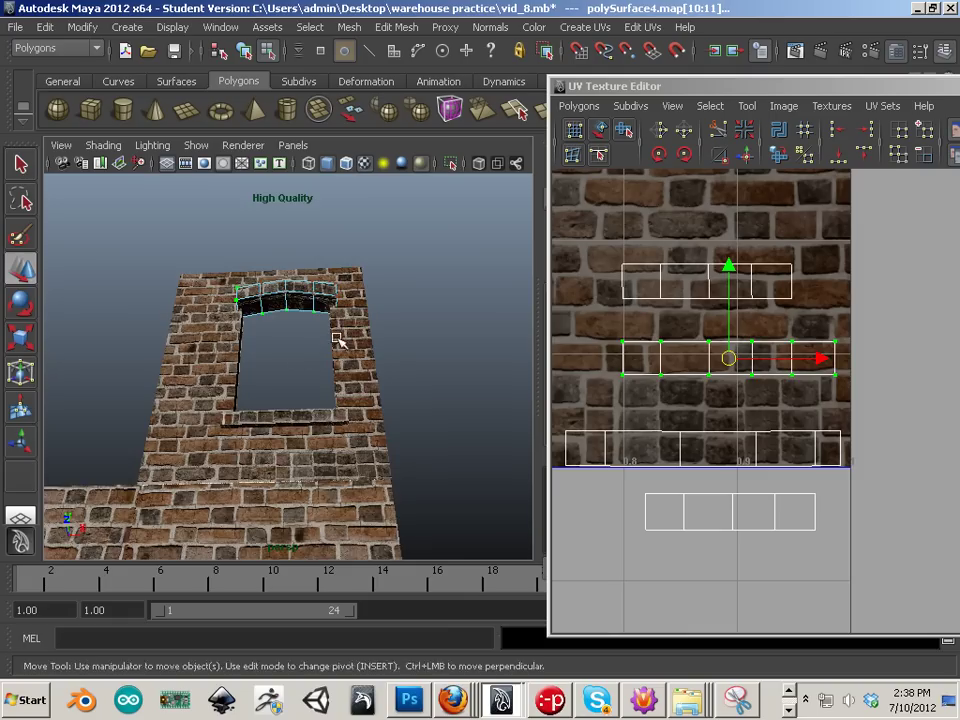
{"action": "middle_click_drag", "start_coordinate": [338, 340], "coordinate": [343, 386], "text": "alt"}
{"action": "right_click_drag", "start_coordinate": [343, 386], "coordinate": [476, 424], "text": "alt"}
{"action": "middle_click_drag", "start_coordinate": [376, 372], "coordinate": [366, 410], "text": "alt"}
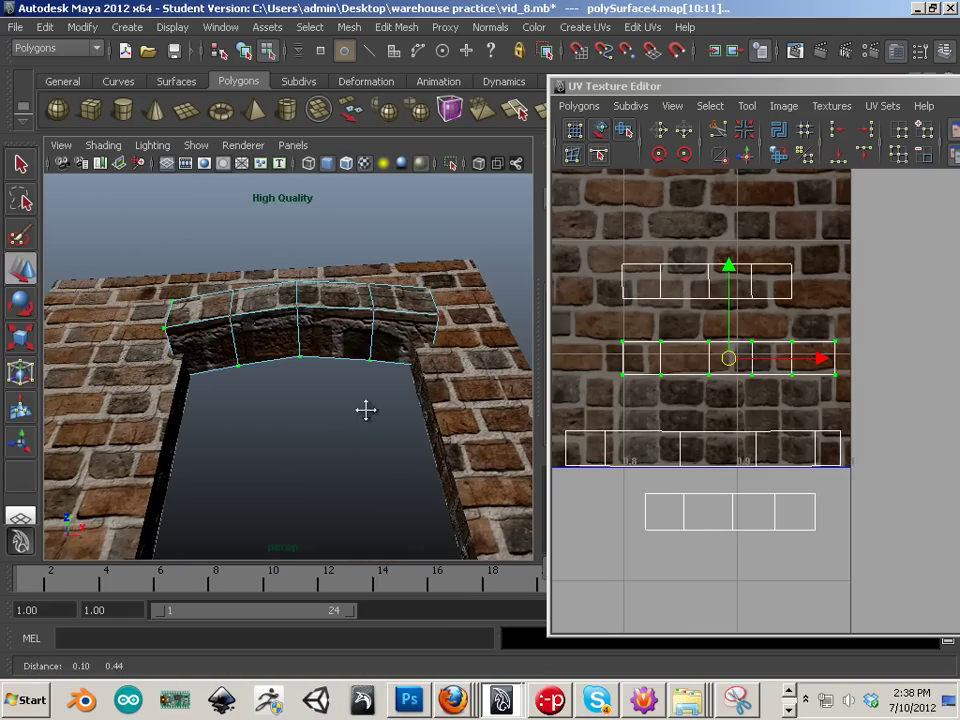
{"action": "left_click_drag", "start_coordinate": [722, 366], "coordinate": [707, 413]}
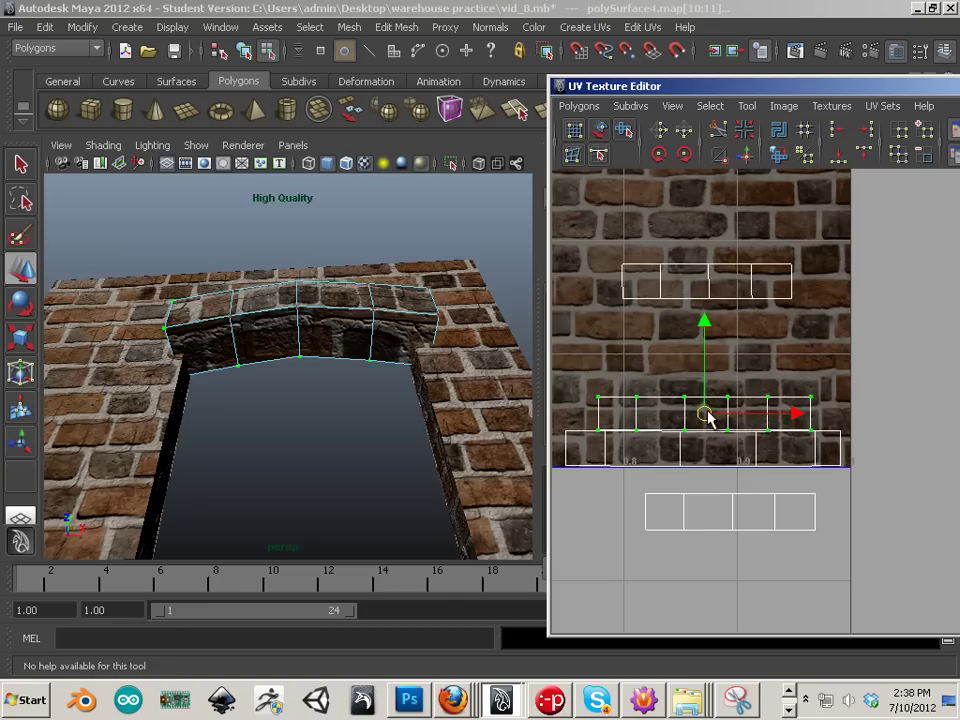
{"action": "key", "text": "r"}
{"action": "left_click_drag", "start_coordinate": [793, 418], "coordinate": [821, 425]}
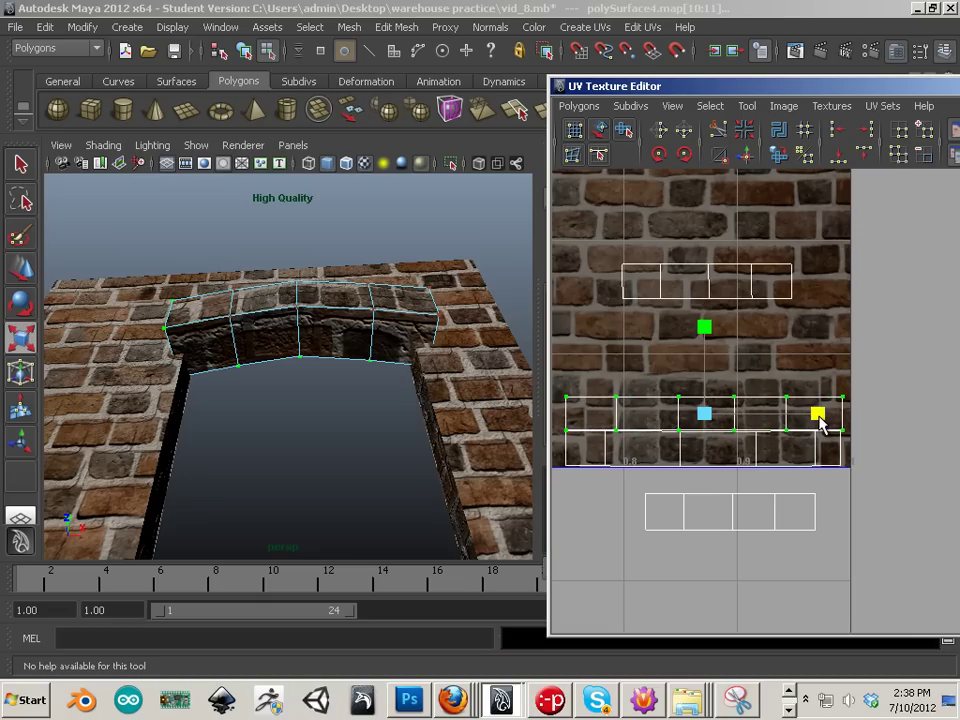
Move the whole top UV strip down onto the bricks directly above the widened middle strip.
{"action": "left_click_drag", "start_coordinate": [817, 347], "coordinate": [815, 345]}
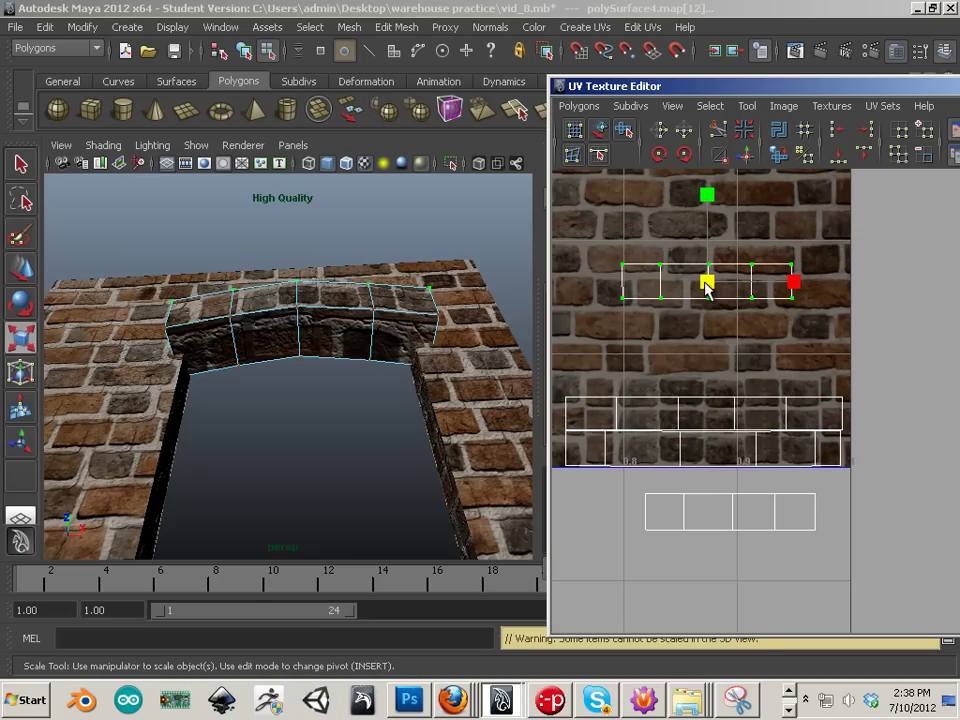
{"action": "key", "text": "w"}
{"action": "left_click_drag", "start_coordinate": [706, 285], "coordinate": [704, 380]}
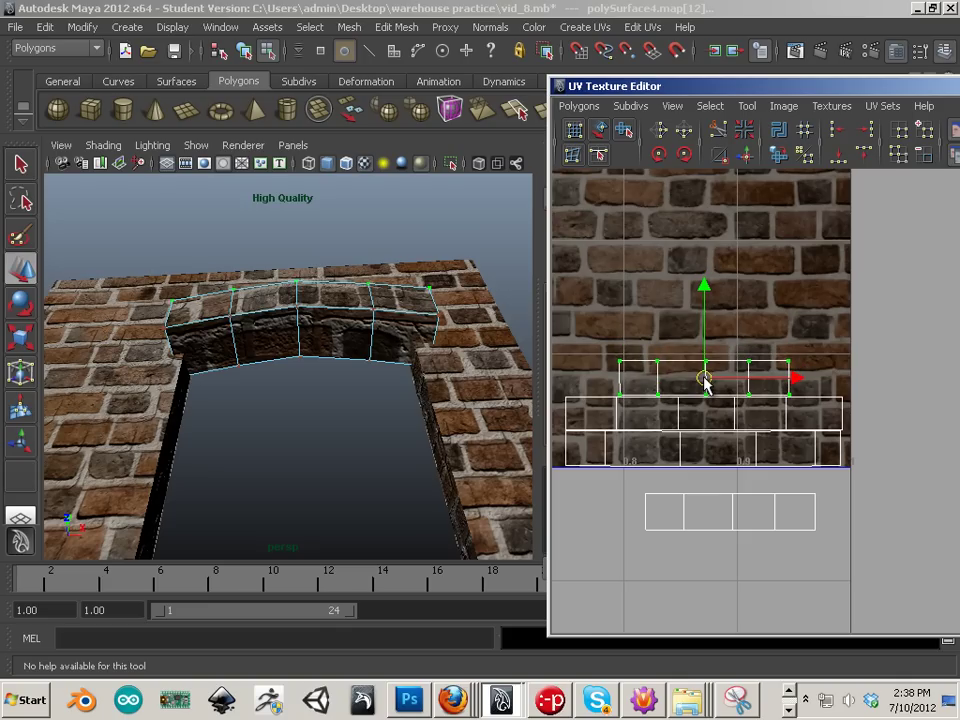
Widen the top UV strip to match the strips beneath it and reduce its height.
{"action": "key", "text": "r"}
{"action": "left_click_drag", "start_coordinate": [796, 386], "coordinate": [844, 392]}
{"action": "left_click_drag", "start_coordinate": [330, 315], "coordinate": [294, 340], "text": "alt"}
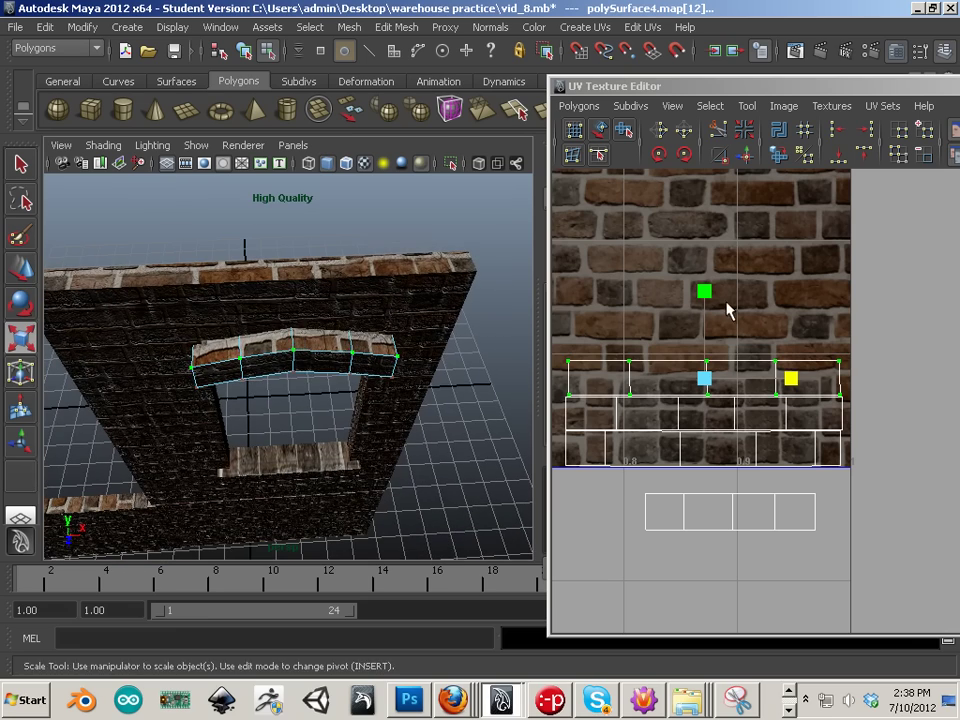
{"action": "mouse_move", "coordinate": [704, 298]}
{"action": "left_mouse_down"}
{"action": "mouse_move", "coordinate": [705, 330]}
{"action": "mouse_move", "coordinate": [700, 298]}
{"action": "left_mouse_up"}
Move the top strip's second and middle UV columns left to line up with the columns of the strip beneath.
{"action": "key", "text": "w"}
{"action": "middle_click_drag", "start_coordinate": [726, 346], "coordinate": [805, 343], "text": "alt"}
{"action": "scroll", "coordinate": [748, 352], "scroll_direction": "up", "scroll_amount": 1}
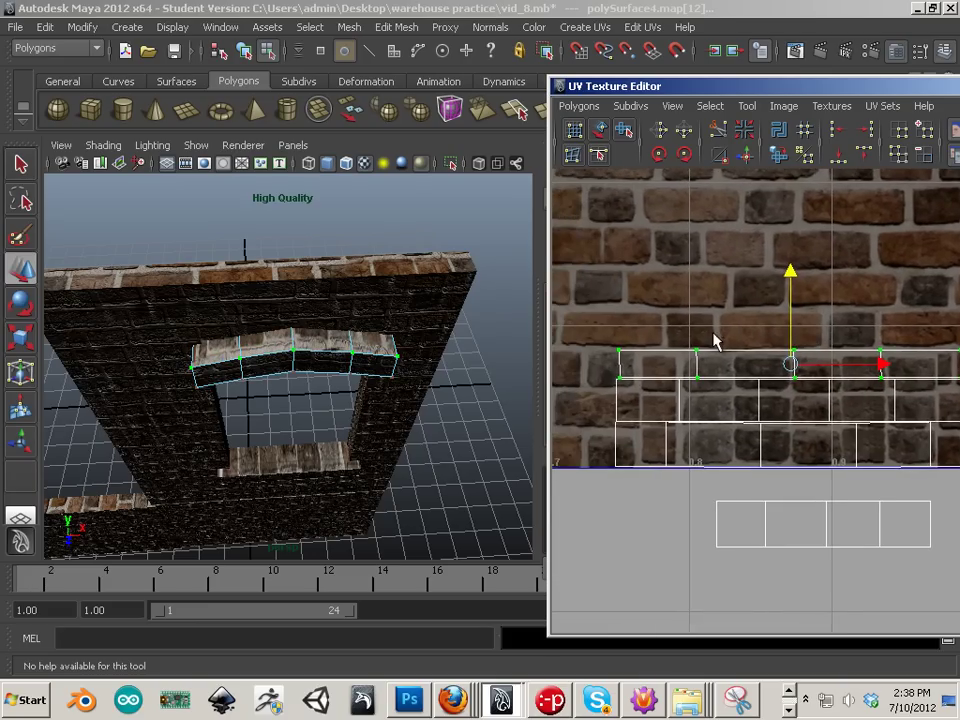
{"action": "left_click_drag", "start_coordinate": [693, 377], "coordinate": [692, 379]}
{"action": "left_click_drag", "start_coordinate": [787, 364], "coordinate": [809, 381]}
{"action": "left_click_drag", "start_coordinate": [876, 364], "coordinate": [840, 371]}
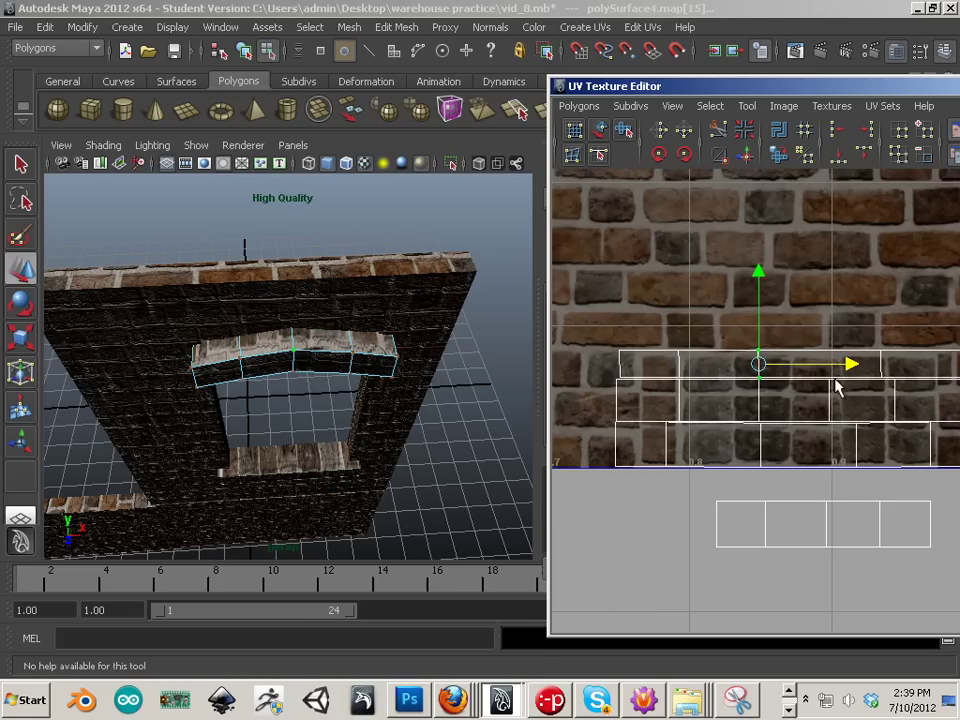
Move the top strip's fourth UV column slightly left onto the nearest brick joint.
{"action": "middle_click_drag", "start_coordinate": [911, 336], "coordinate": [792, 340], "text": "alt"}
{"action": "left_click", "coordinate": [762, 355]}
{"action": "left_click_drag", "start_coordinate": [775, 338], "coordinate": [755, 388]}
{"action": "left_click_drag", "start_coordinate": [735, 335], "coordinate": [767, 393]}
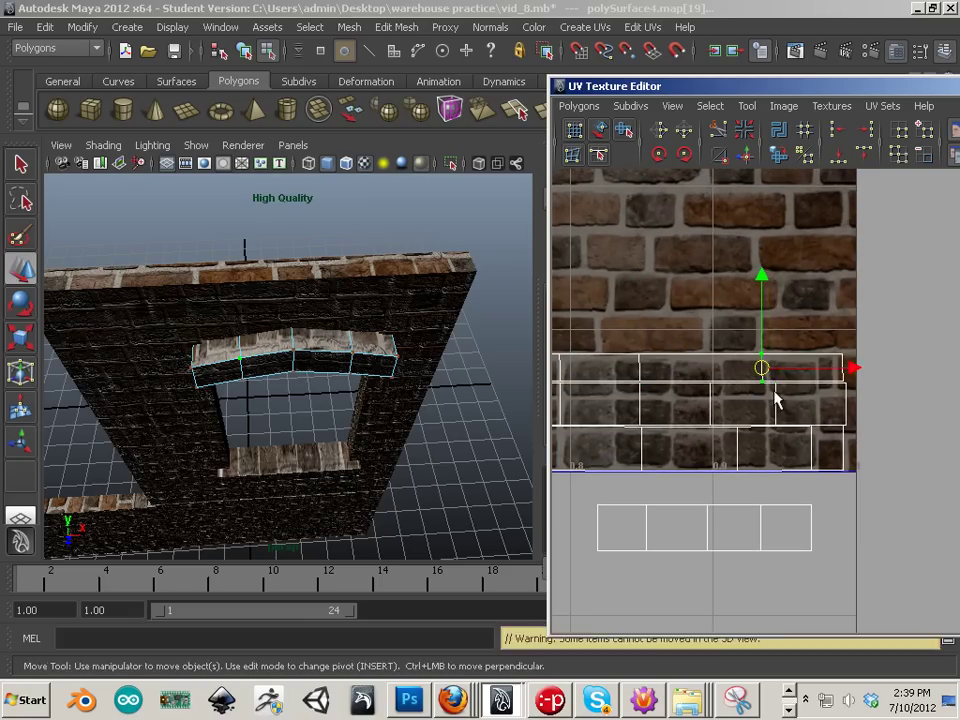
{"action": "left_click_drag", "start_coordinate": [851, 371], "coordinate": [827, 371]}
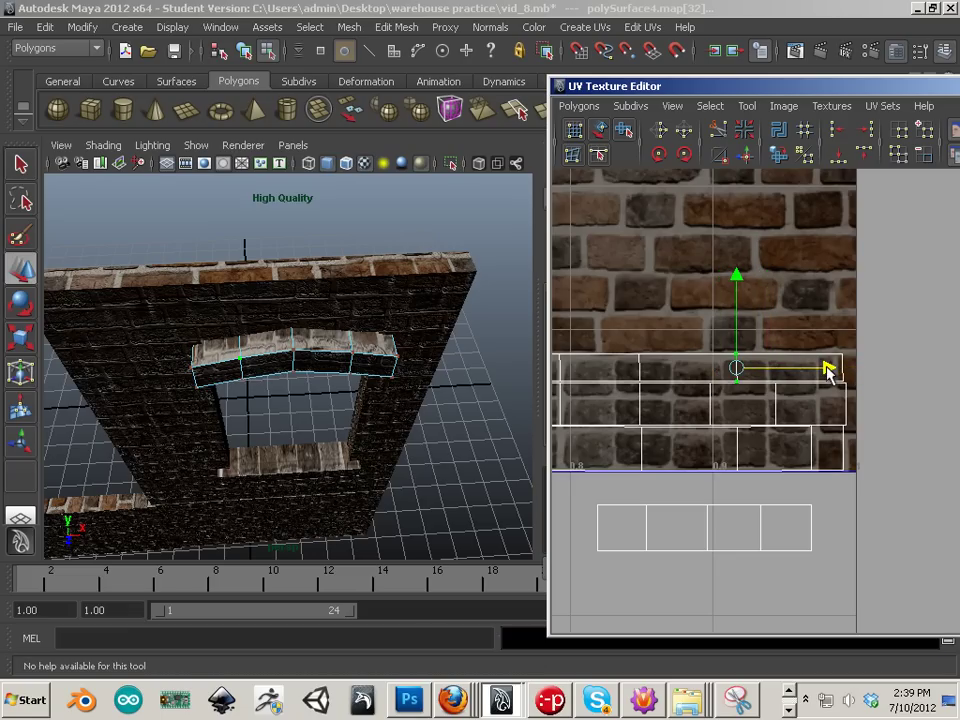
Select the whole top UV strip and move it down onto the row of dark bricks, overlapping the middle strip.
{"action": "middle_click_drag", "start_coordinate": [701, 349], "coordinate": [778, 350], "text": "alt"}
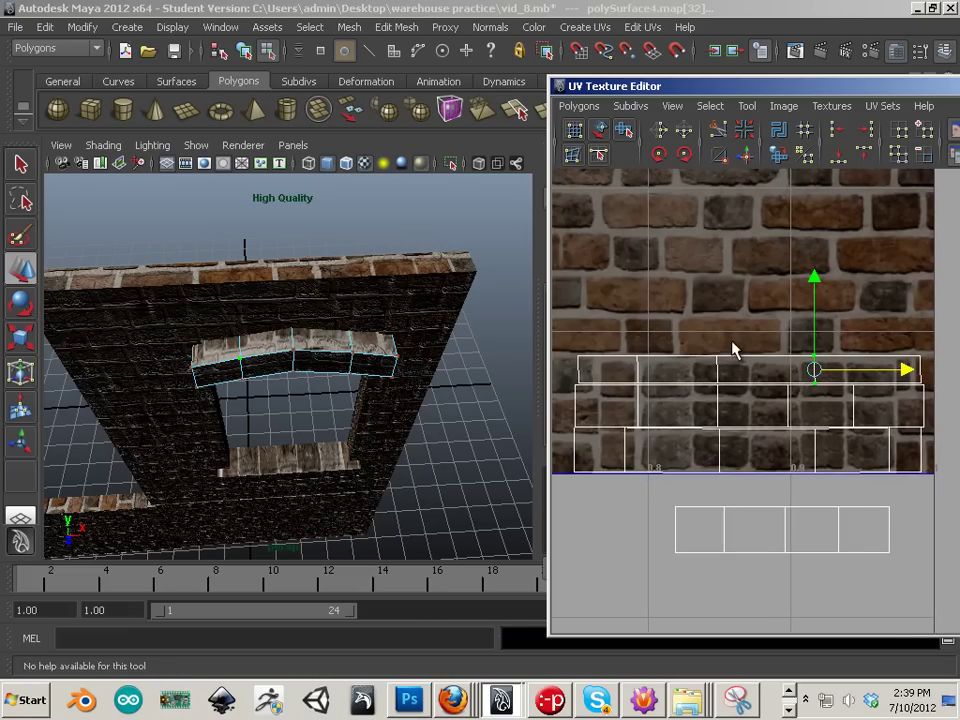
{"action": "left_click_drag", "start_coordinate": [741, 347], "coordinate": [705, 364]}
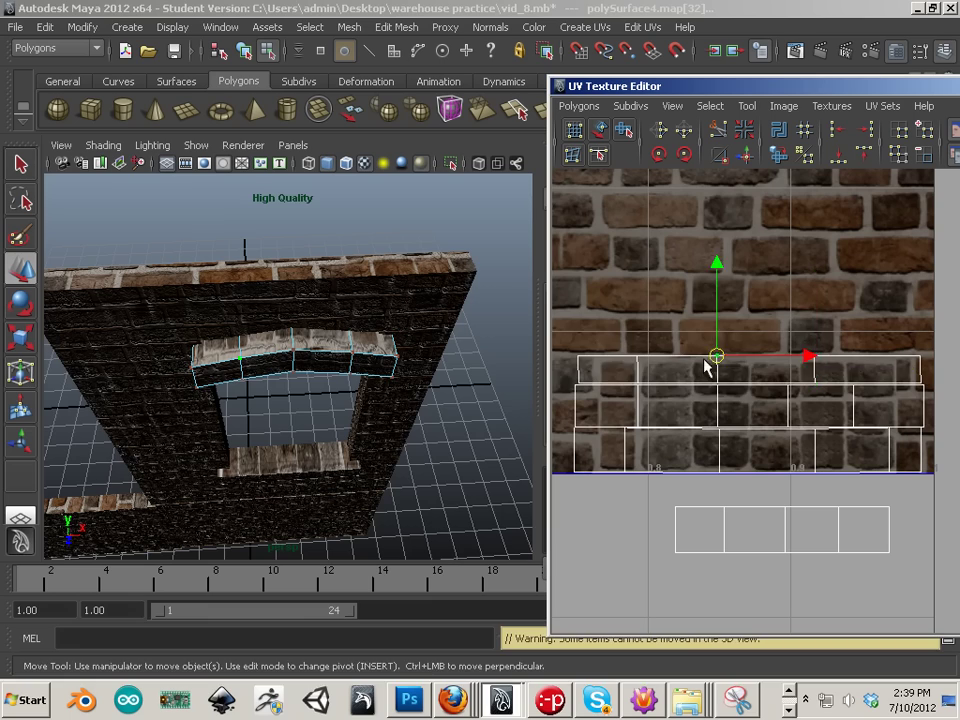
{"action": "right_click_drag", "start_coordinate": [717, 357], "coordinate": [771, 339], "text": "ctrl"}
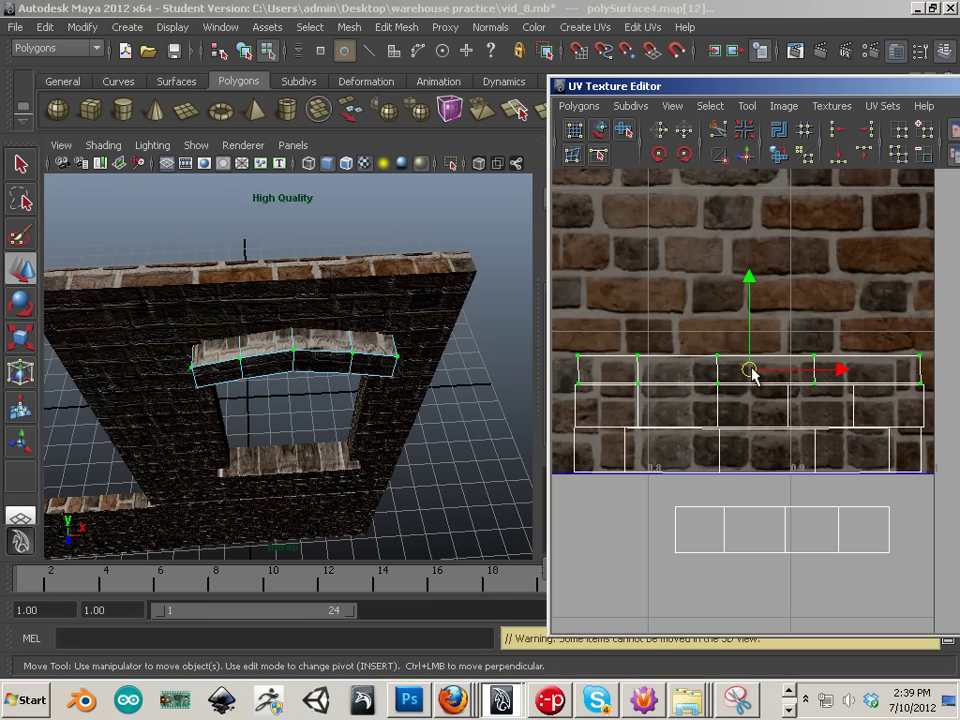
{"action": "mouse_move", "coordinate": [450, 431]}
{"action": "left_mouse_down", "text": "alt"}
{"action": "mouse_move", "coordinate": [443, 306]}
{"action": "mouse_move", "coordinate": [441, 437]}
{"action": "left_mouse_up", "text": "alt"}
{"action": "right_click_drag", "start_coordinate": [441, 437], "coordinate": [508, 454], "text": "alt"}
{"action": "right_click_drag", "start_coordinate": [717, 367], "coordinate": [778, 366]}
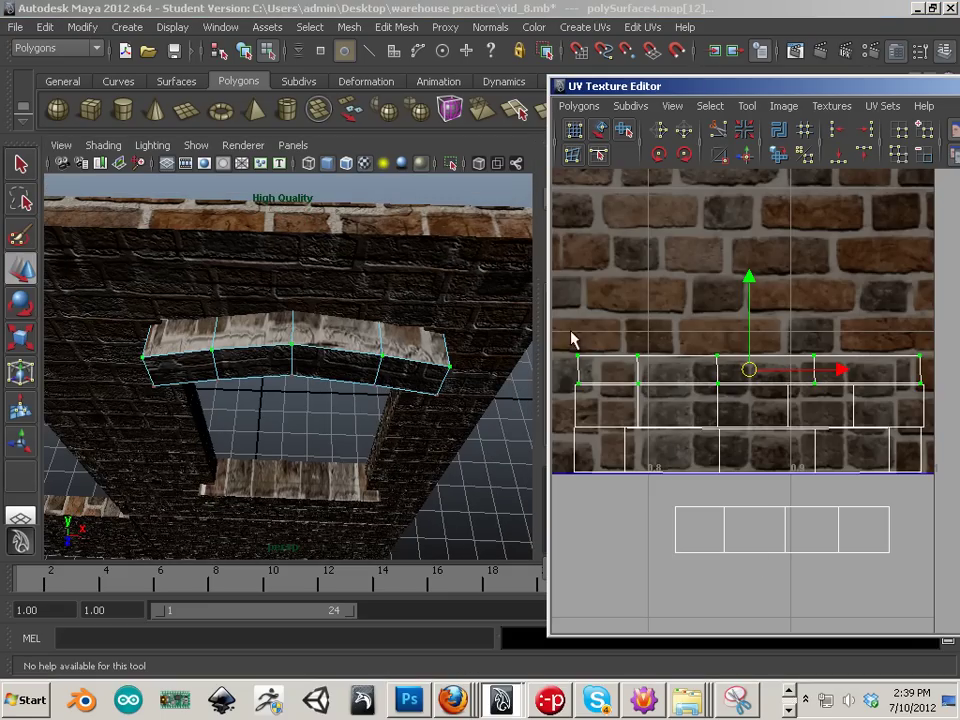
{"action": "mouse_move", "coordinate": [749, 290]}
{"action": "left_mouse_down"}
{"action": "mouse_move", "coordinate": [750, 274]}
{"action": "mouse_move", "coordinate": [748, 303]}
{"action": "left_mouse_up"}
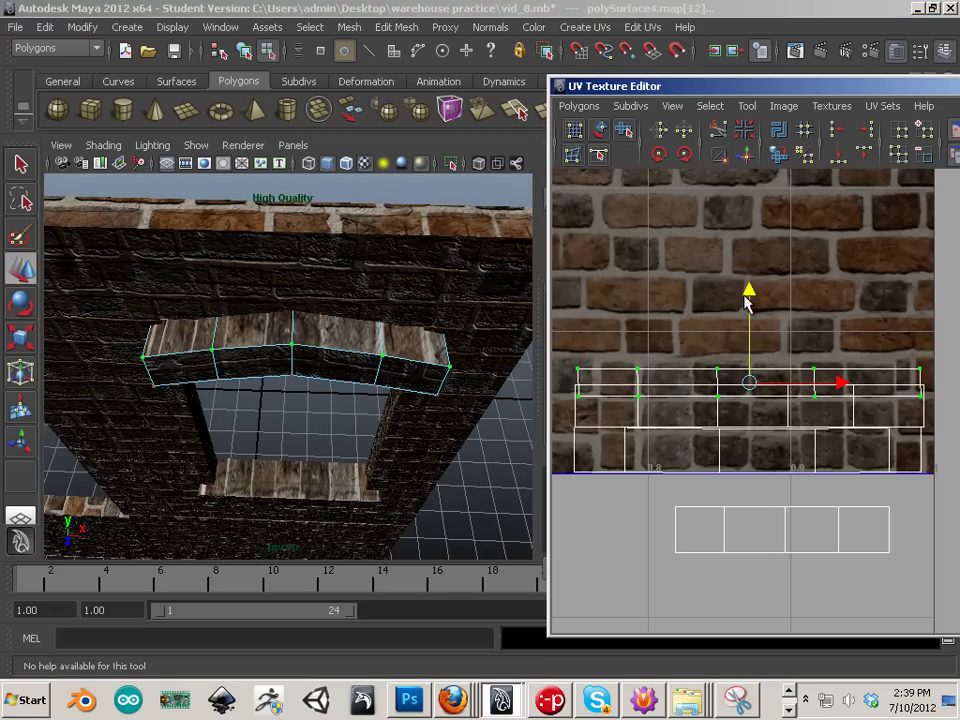
{"action": "mouse_move", "coordinate": [440, 300]}
{"action": "left_mouse_down", "text": "alt"}
{"action": "mouse_move", "coordinate": [471, 298]}
{"action": "mouse_move", "coordinate": [489, 281]}
{"action": "mouse_move", "coordinate": [482, 270]}
{"action": "mouse_move", "coordinate": [388, 281]}
{"action": "mouse_move", "coordinate": [452, 281]}
{"action": "left_mouse_up", "text": "alt"}
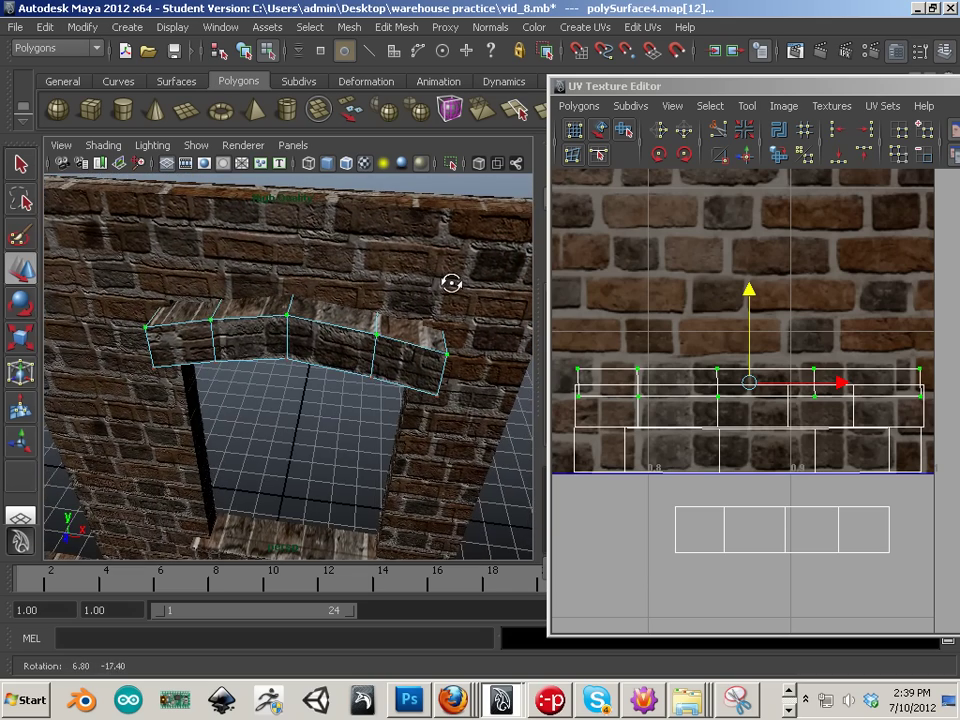
Select the complete middle and lower UV strips and move them down together, clear of the top strip.
{"action": "left_click", "coordinate": [637, 372]}
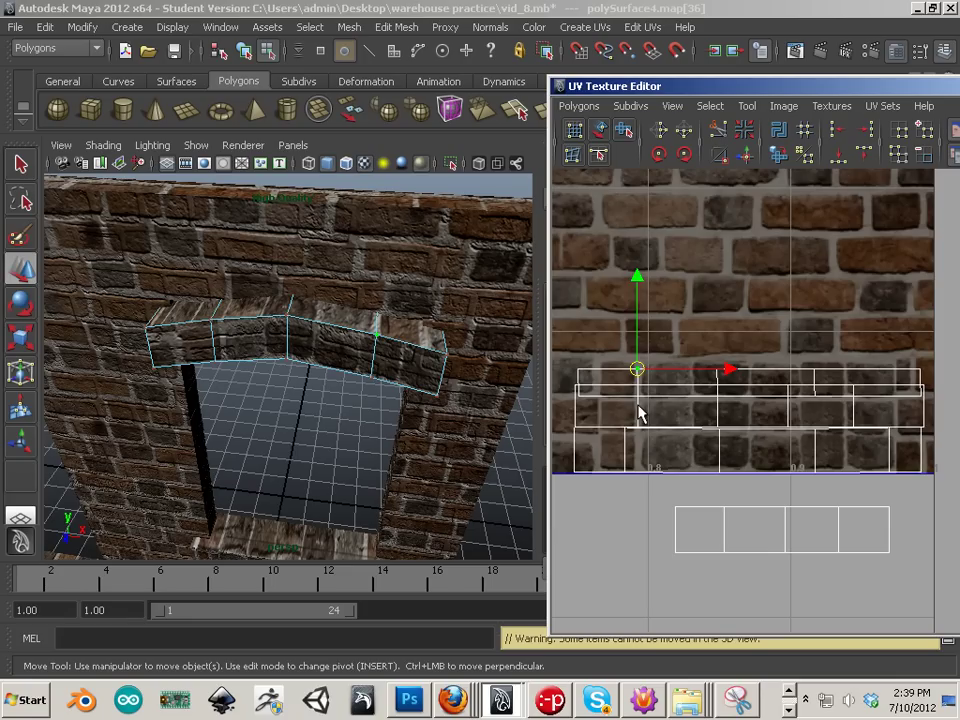
{"action": "left_click_drag", "start_coordinate": [564, 383], "coordinate": [578, 398]}
{"action": "right_click_drag", "start_coordinate": [578, 390], "coordinate": [636, 390], "text": "ctrl"}
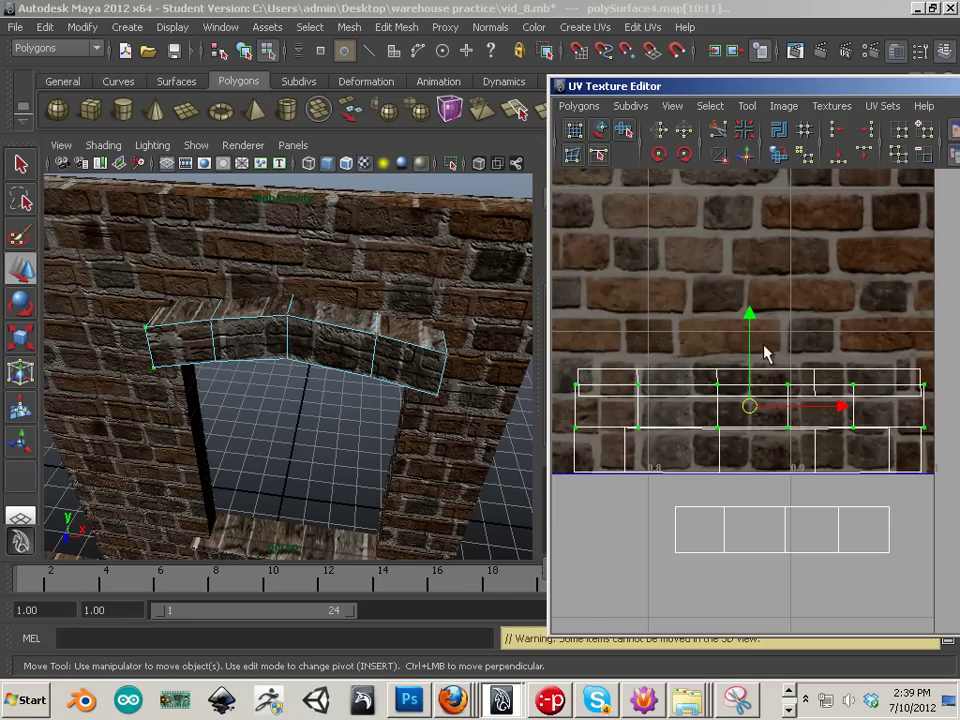
{"action": "left_click_drag", "start_coordinate": [566, 428], "coordinate": [928, 472], "text": "shift"}
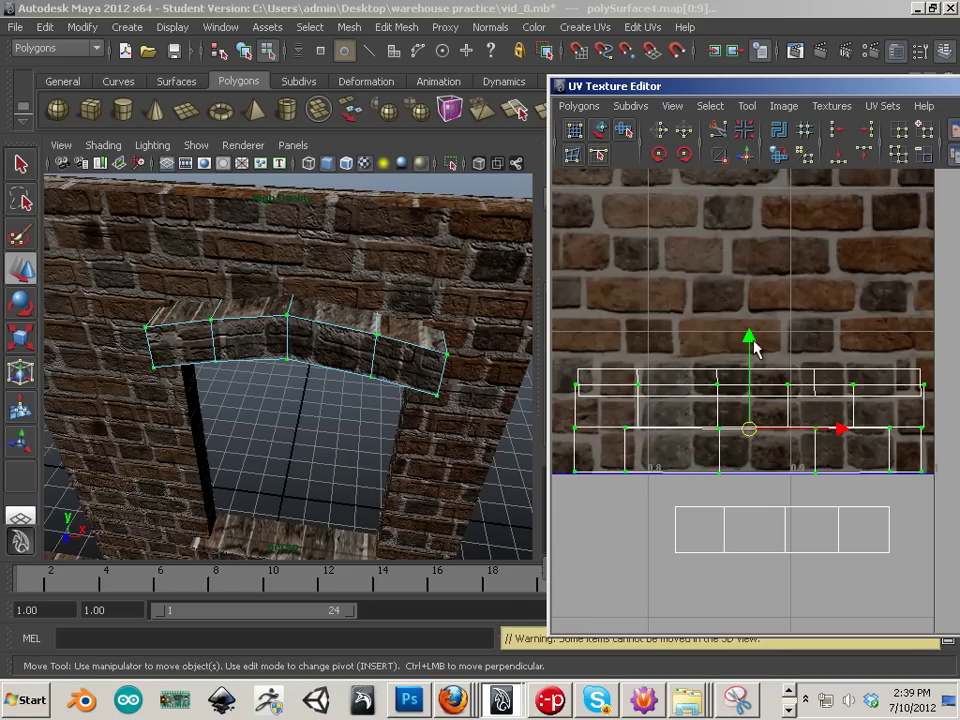
{"action": "left_click_drag", "start_coordinate": [754, 342], "coordinate": [743, 373]}
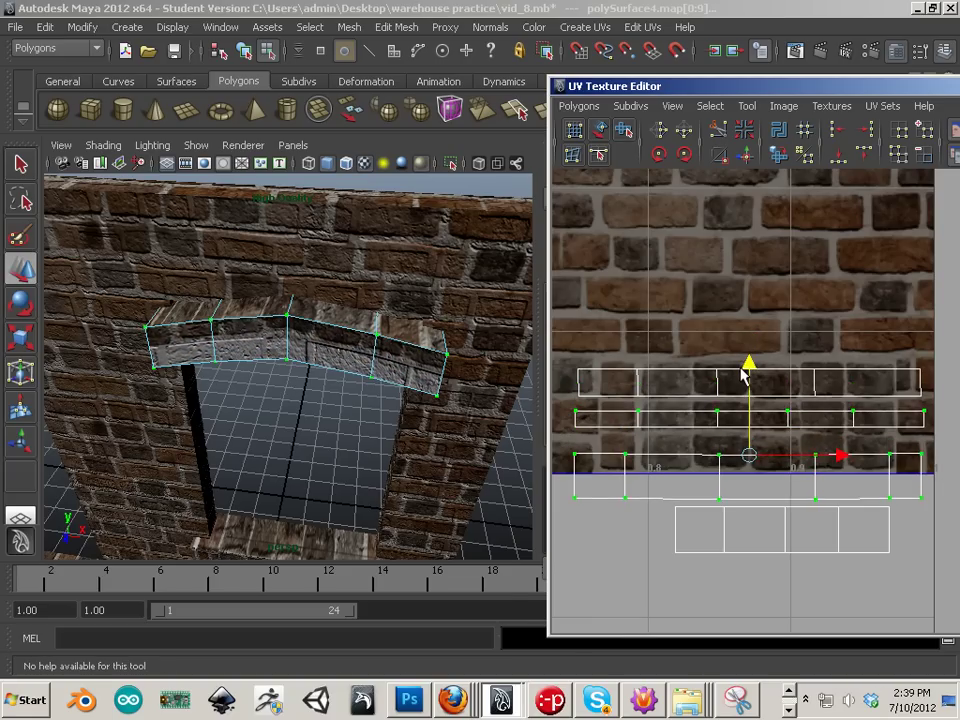
{"action": "key", "text": "ctrl+z"}
{"action": "right_click_drag", "start_coordinate": [567, 398], "coordinate": [639, 366], "text": "ctrl"}
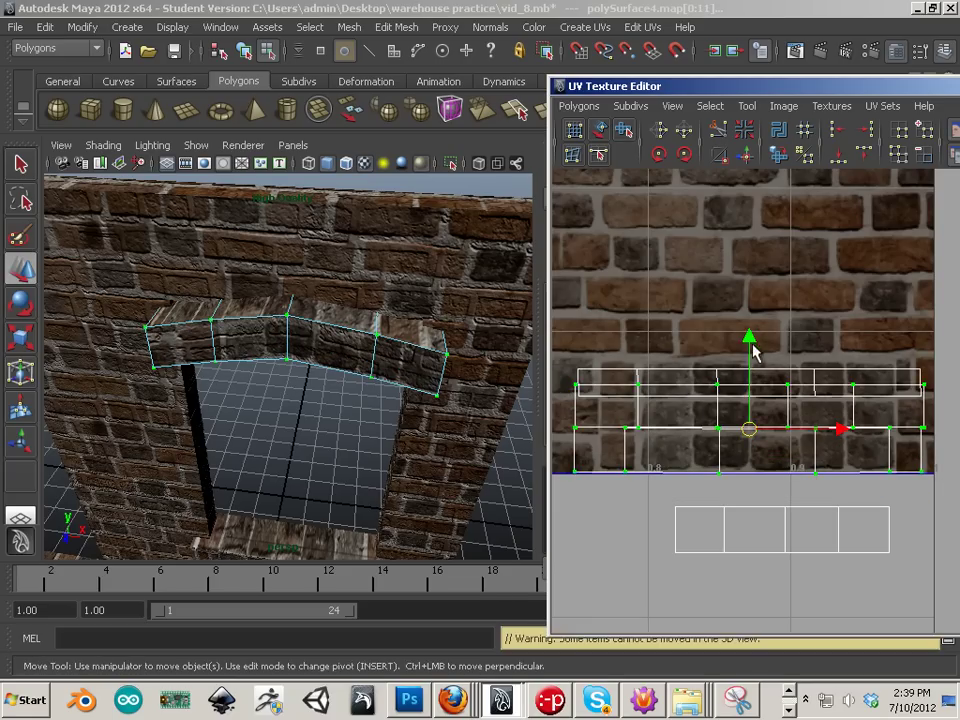
{"action": "left_click_drag", "start_coordinate": [750, 349], "coordinate": [748, 374]}
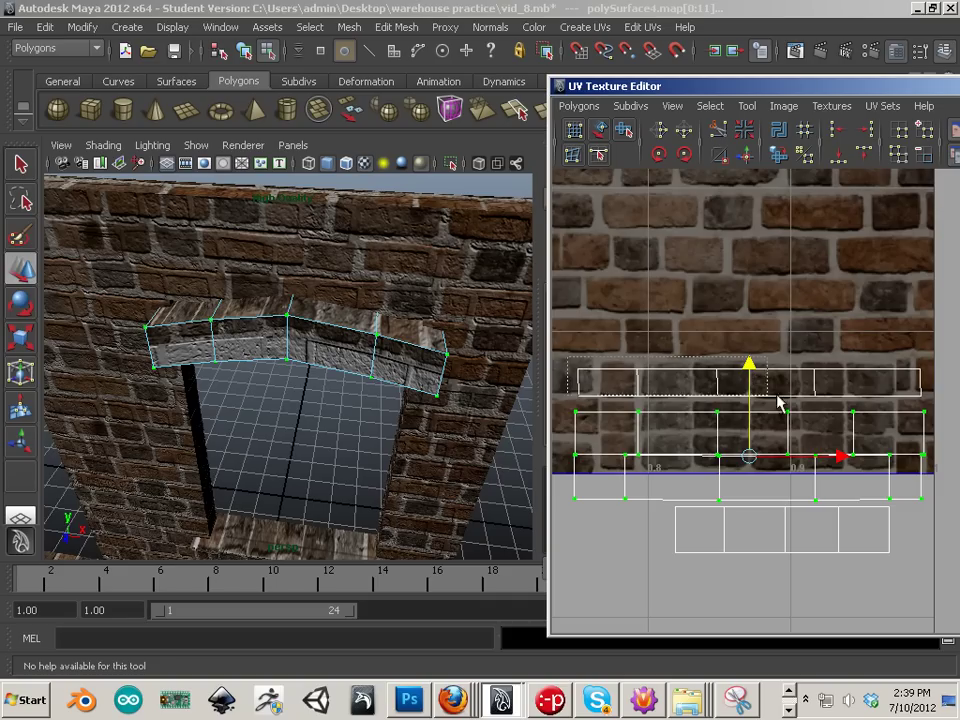
Move the middle UV strip up against the top strip and the lower strip up against the middle one.
{"action": "left_click_drag", "start_coordinate": [918, 408], "coordinate": [932, 408]}
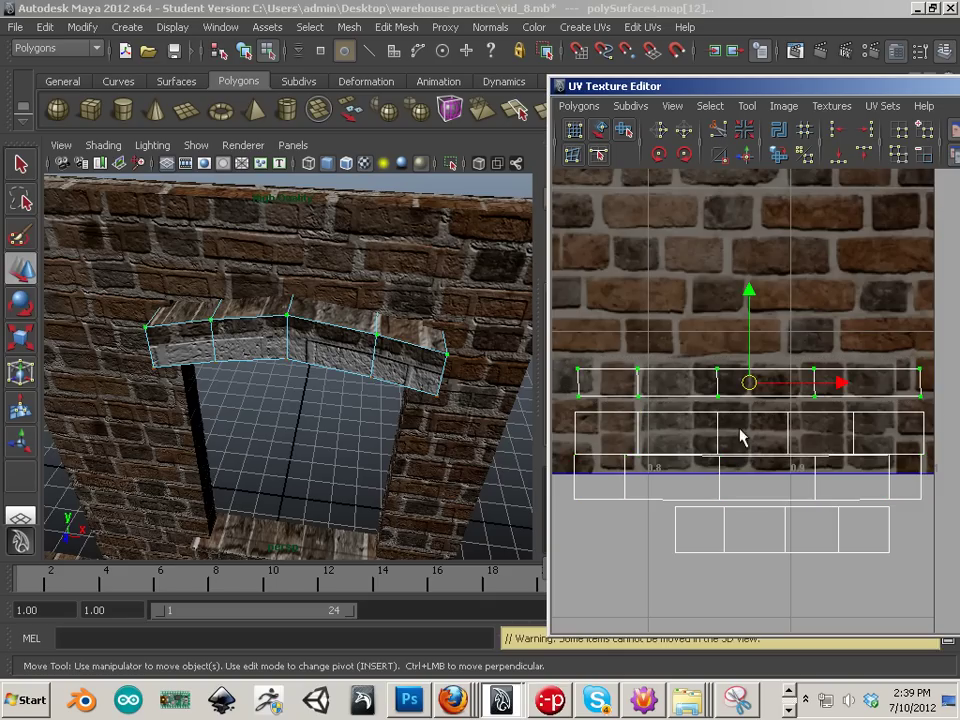
{"action": "left_click", "coordinate": [712, 412]}
{"action": "right_click_drag", "start_coordinate": [717, 412], "coordinate": [784, 392], "text": "ctrl"}
{"action": "left_click_drag", "start_coordinate": [757, 376], "coordinate": [754, 350]}
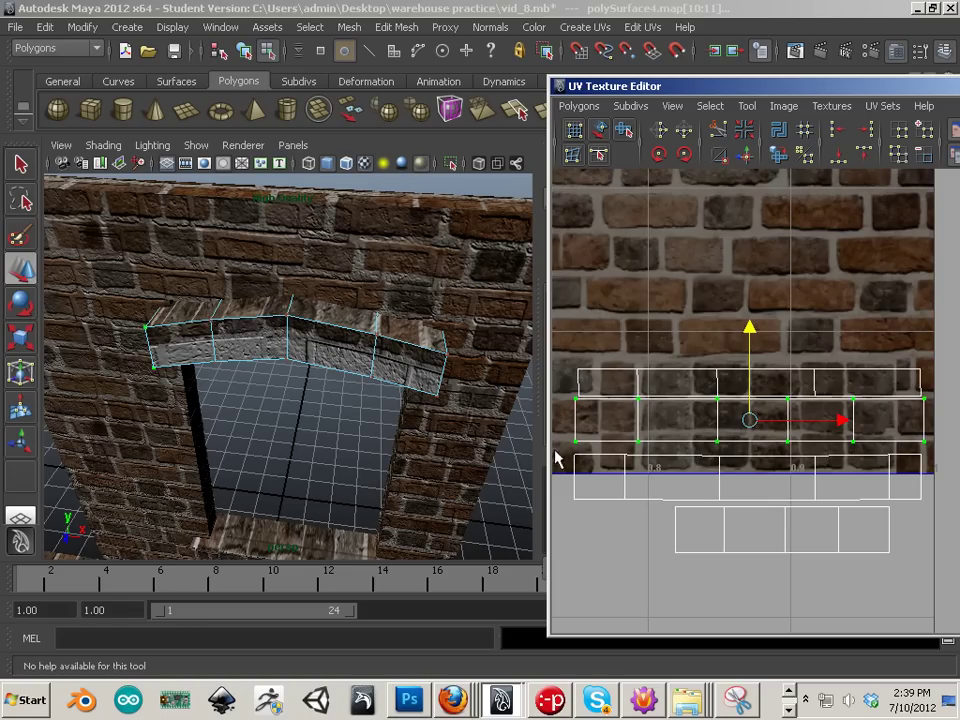
{"action": "left_click_drag", "start_coordinate": [950, 507], "coordinate": [950, 507]}
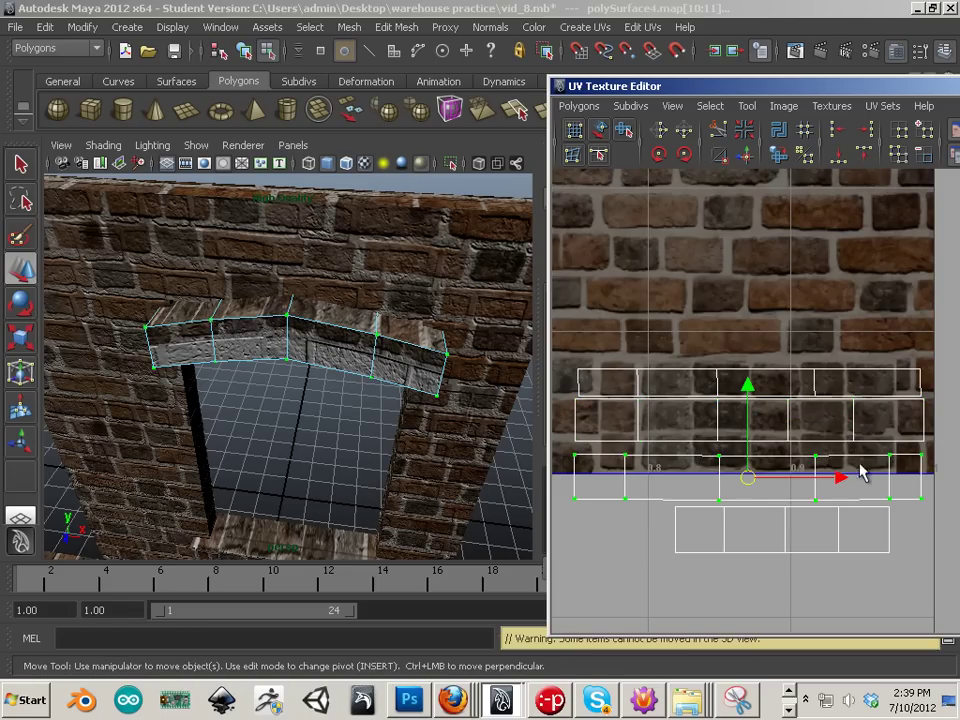
{"action": "left_click_drag", "start_coordinate": [755, 425], "coordinate": [750, 413]}
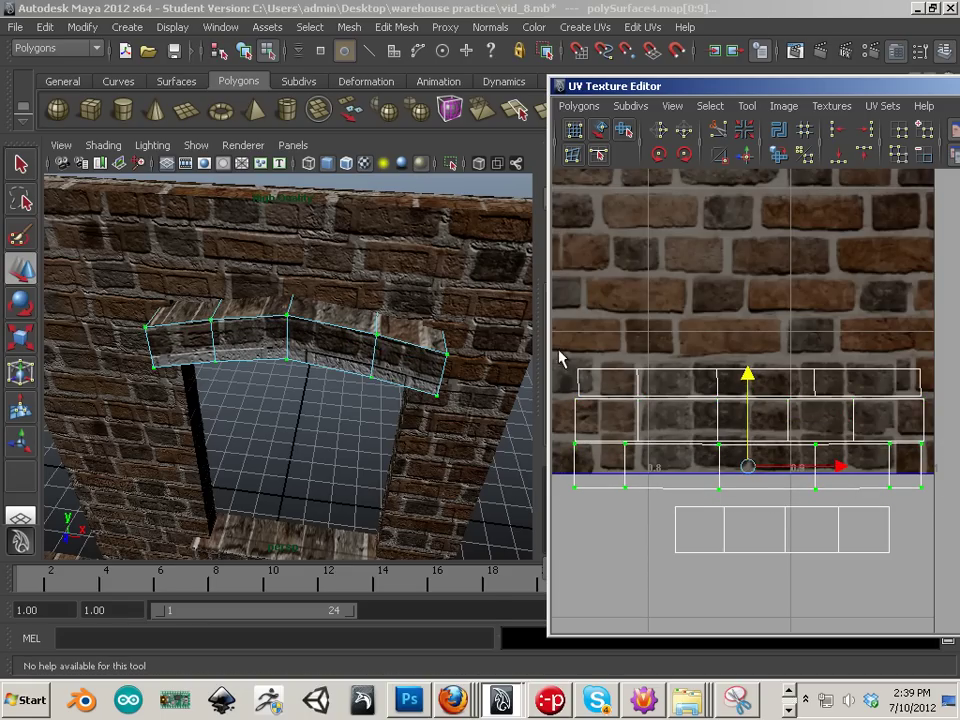
Scale the three stacked UV strips down together and shift them up so they sit inside the brick texture's lower edge.
{"action": "left_click_drag", "start_coordinate": [559, 350], "coordinate": [922, 491]}
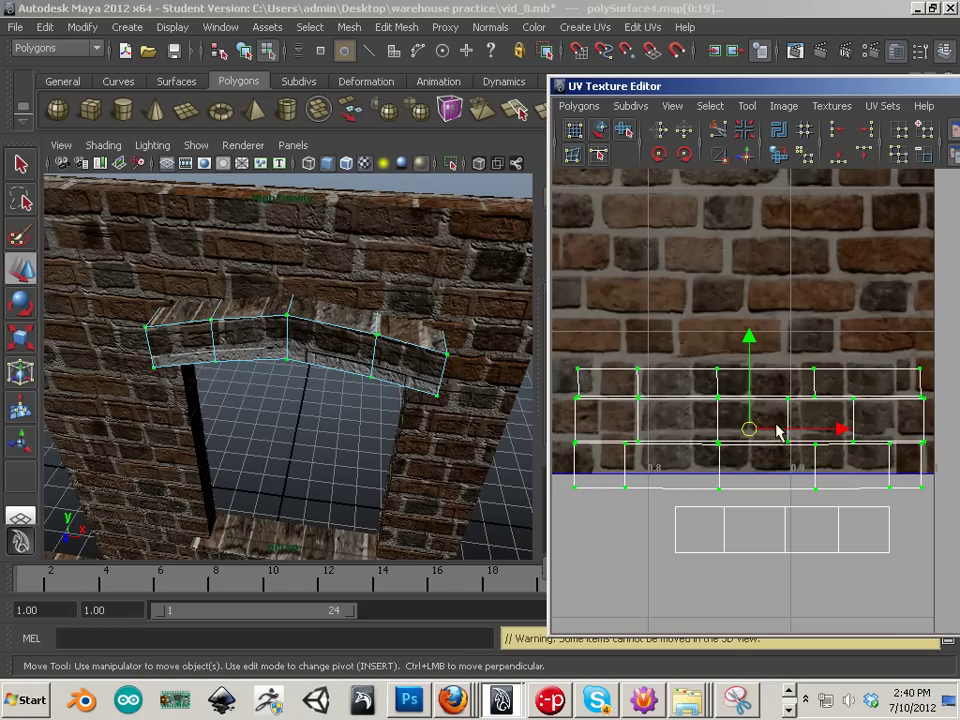
{"action": "key", "text": "r"}
{"action": "mouse_move", "coordinate": [757, 430]}
{"action": "left_mouse_down"}
{"action": "mouse_move", "coordinate": [731, 432]}
{"action": "mouse_move", "coordinate": [746, 421]}
{"action": "left_mouse_up"}
{"action": "key", "text": "w"}
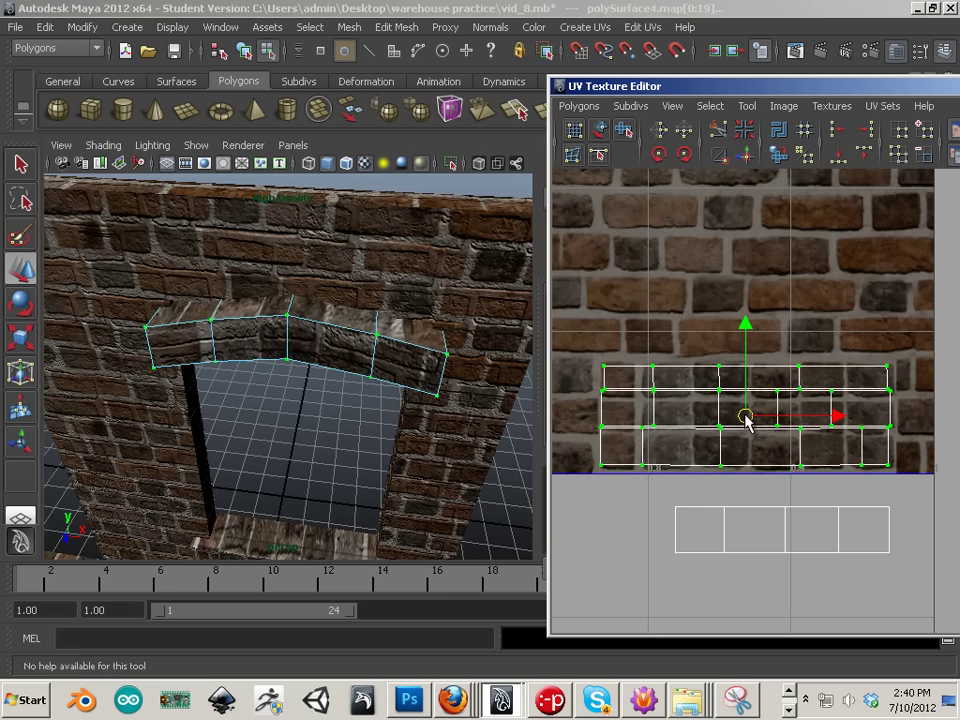
Move the whole lower UV strip slightly down onto the bottom brick row, leaving a small gap beneath the middle strip.
{"action": "left_click_drag", "start_coordinate": [321, 422], "coordinate": [296, 405], "text": "alt"}
{"action": "left_click", "coordinate": [313, 405]}
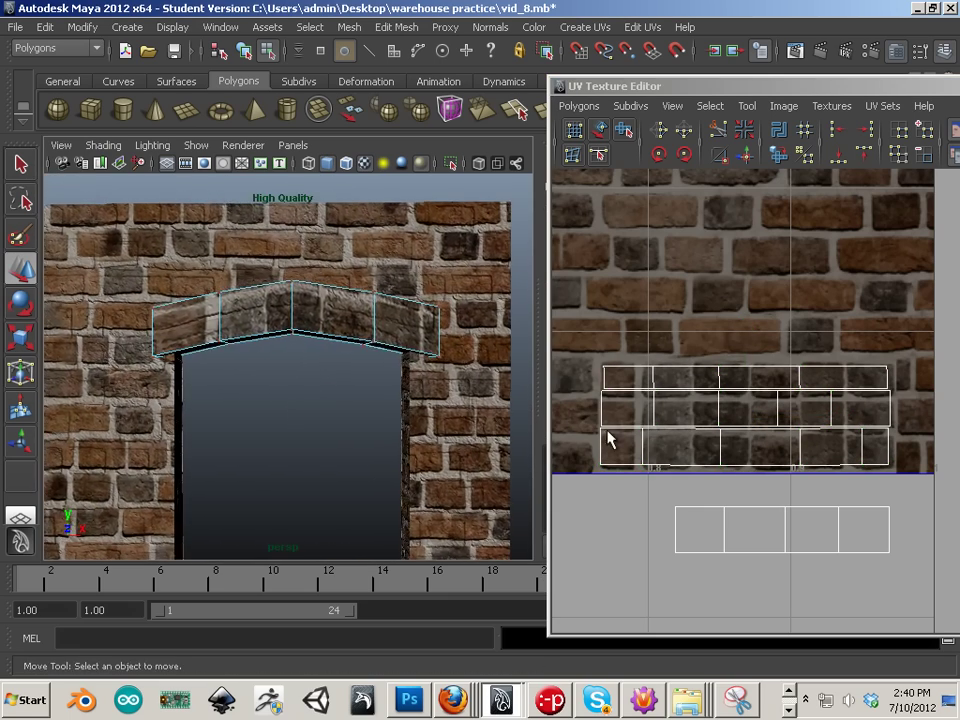
{"action": "right_click_drag", "start_coordinate": [610, 440], "coordinate": [745, 440]}
{"action": "left_click_drag", "start_coordinate": [566, 463], "coordinate": [870, 495]}
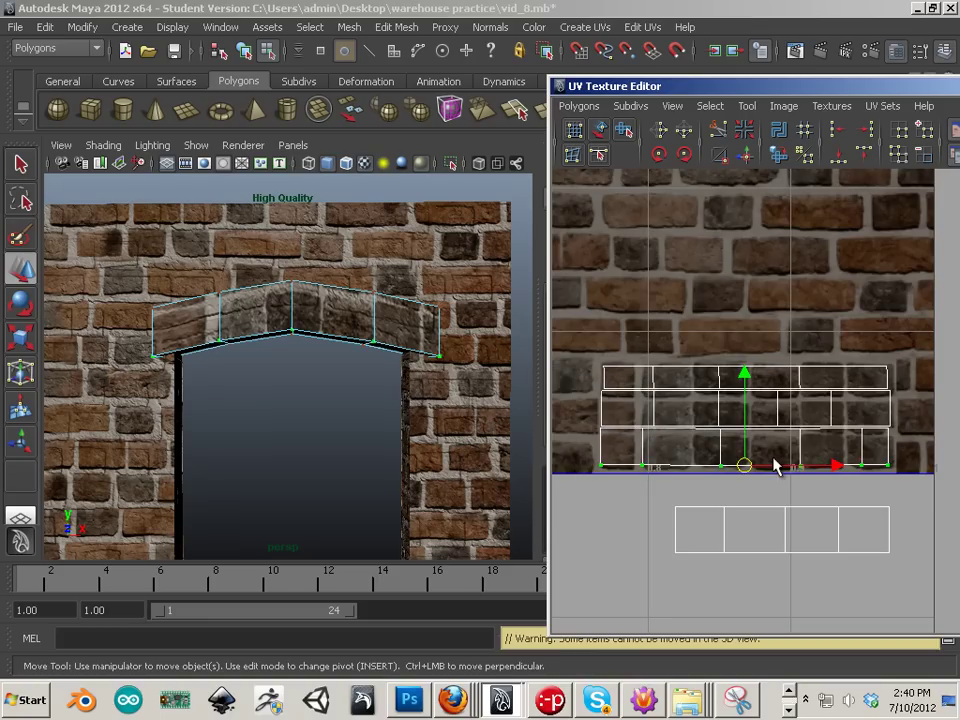
{"action": "right_click_drag", "start_coordinate": [778, 468], "coordinate": [797, 437], "text": "ctrl"}
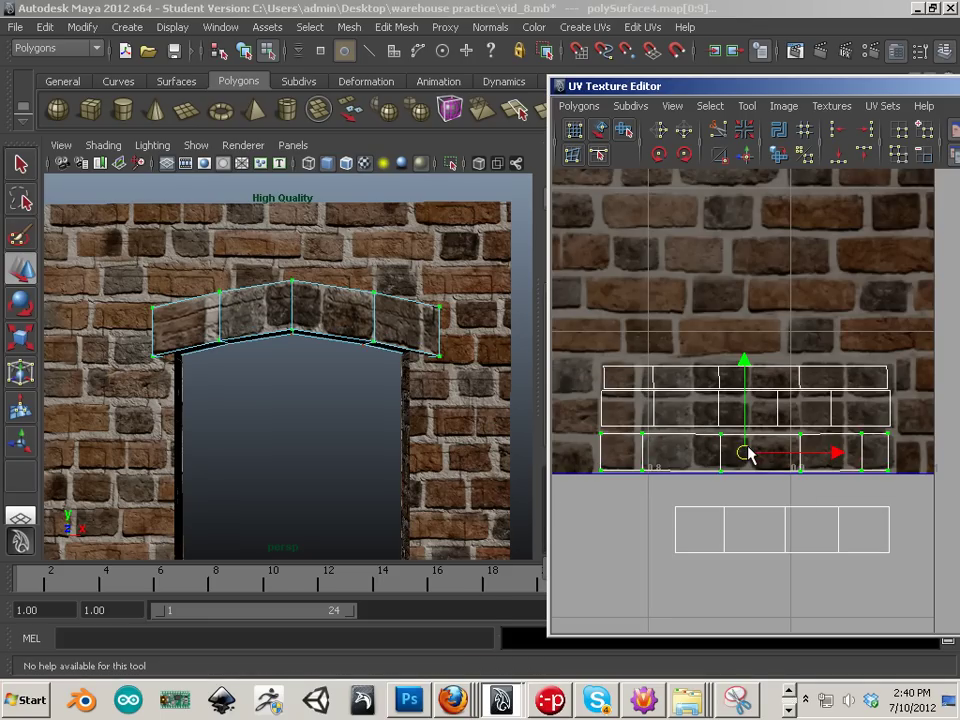
{"action": "left_click_drag", "start_coordinate": [747, 446], "coordinate": [747, 444]}
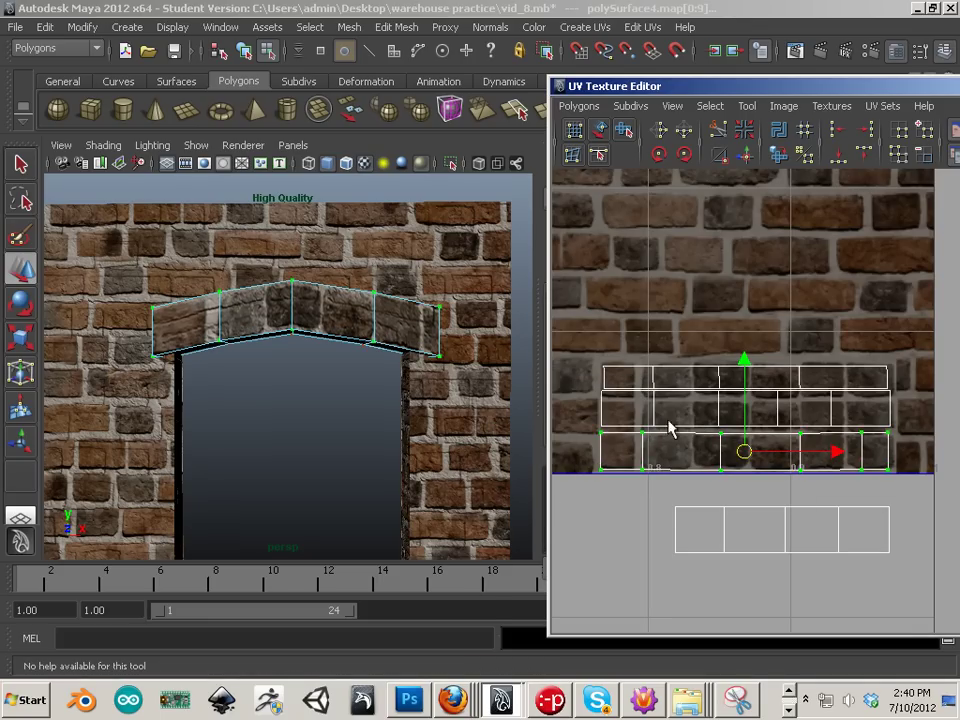
Move the whole middle UV strip straight up, well above the top strip, onto the lighter bricks.
{"action": "middle_click_drag", "start_coordinate": [659, 414], "coordinate": [664, 431], "text": "alt"}
{"action": "left_click_drag", "start_coordinate": [324, 386], "coordinate": [326, 387], "text": "alt"}
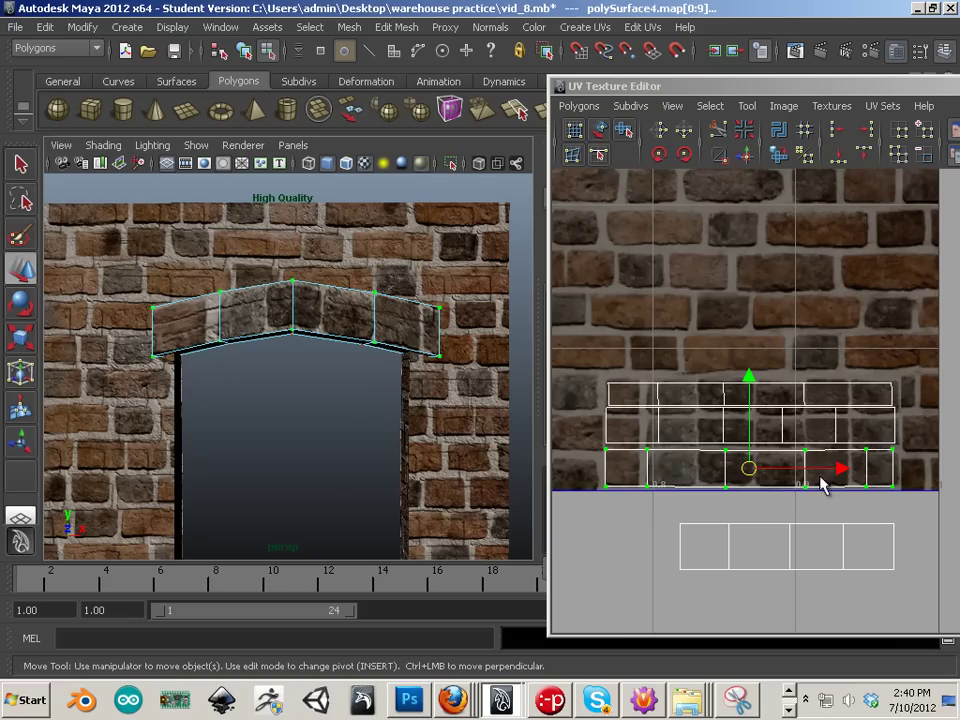
{"action": "left_click_drag", "start_coordinate": [577, 417], "coordinate": [619, 446]}
{"action": "right_click_drag", "start_coordinate": [619, 446], "coordinate": [699, 431], "text": "ctrl"}
{"action": "left_click_drag", "start_coordinate": [328, 442], "coordinate": [483, 390], "text": "alt"}
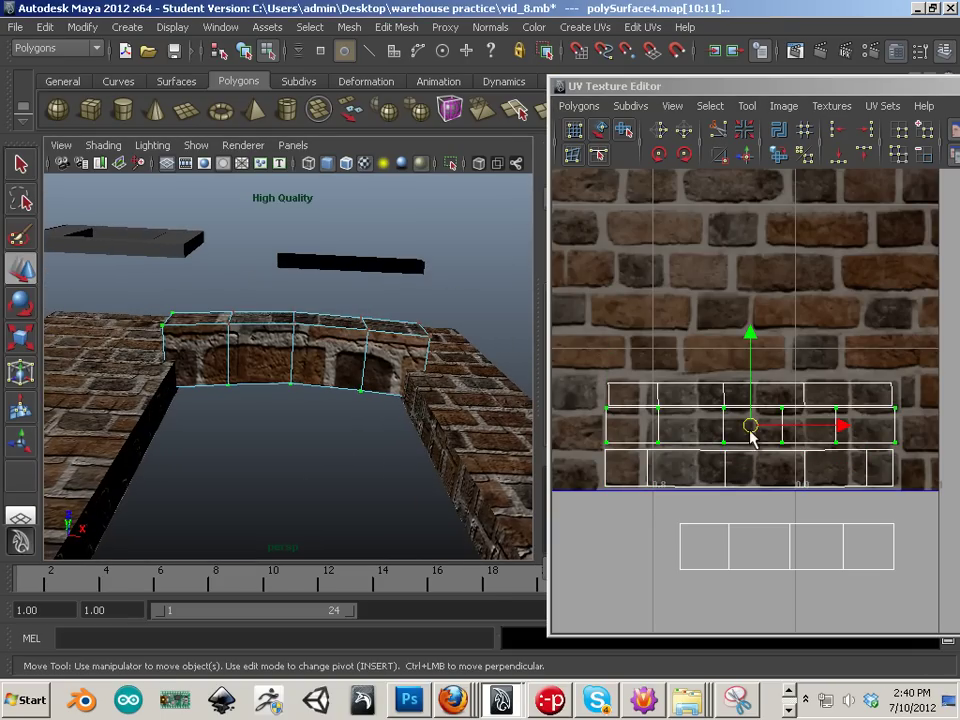
{"action": "left_click_drag", "start_coordinate": [751, 431], "coordinate": [752, 308]}
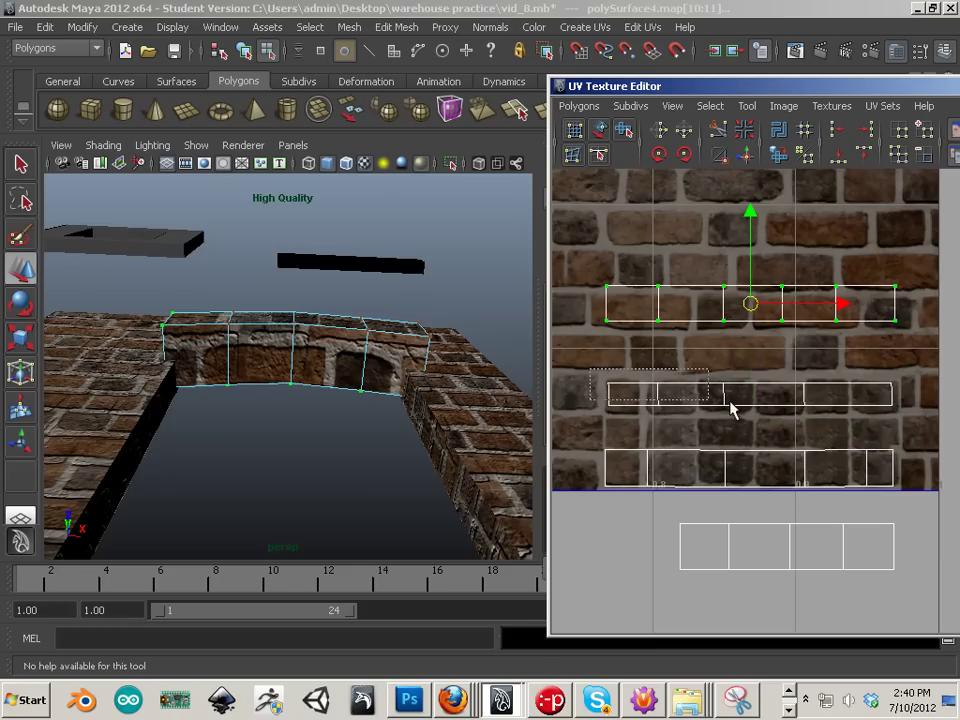
Move the thin UV strip down onto the bricks just above the lower strip and nudge it slightly right.
{"action": "left_click_drag", "start_coordinate": [731, 409], "coordinate": [745, 431]}
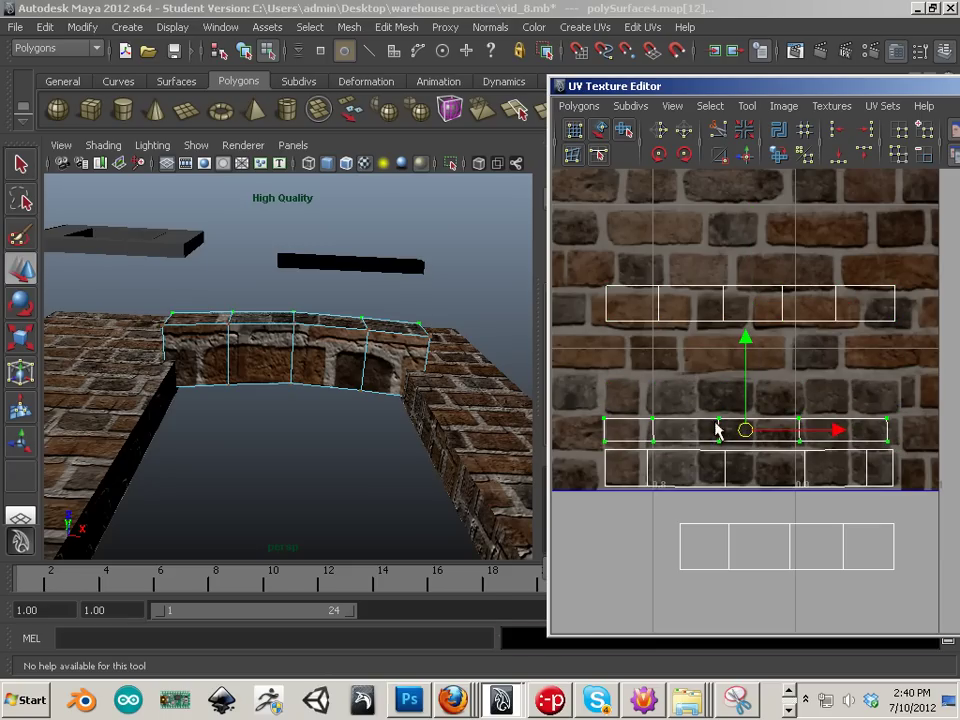
{"action": "left_click_drag", "start_coordinate": [352, 392], "coordinate": [381, 457], "text": "alt"}
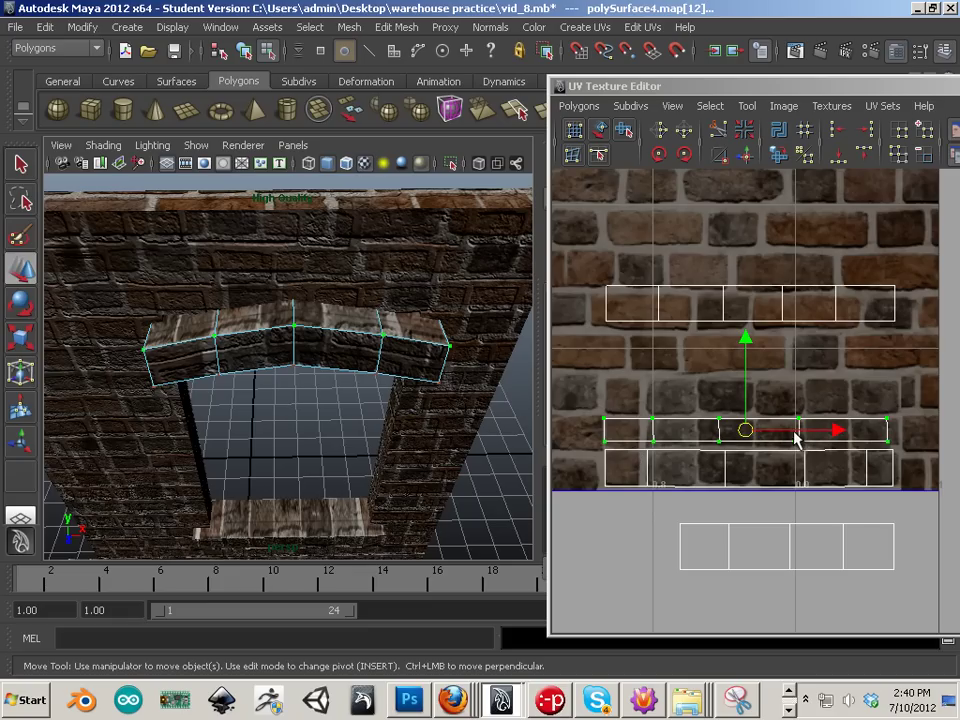
{"action": "left_click_drag", "start_coordinate": [836, 433], "coordinate": [839, 433]}
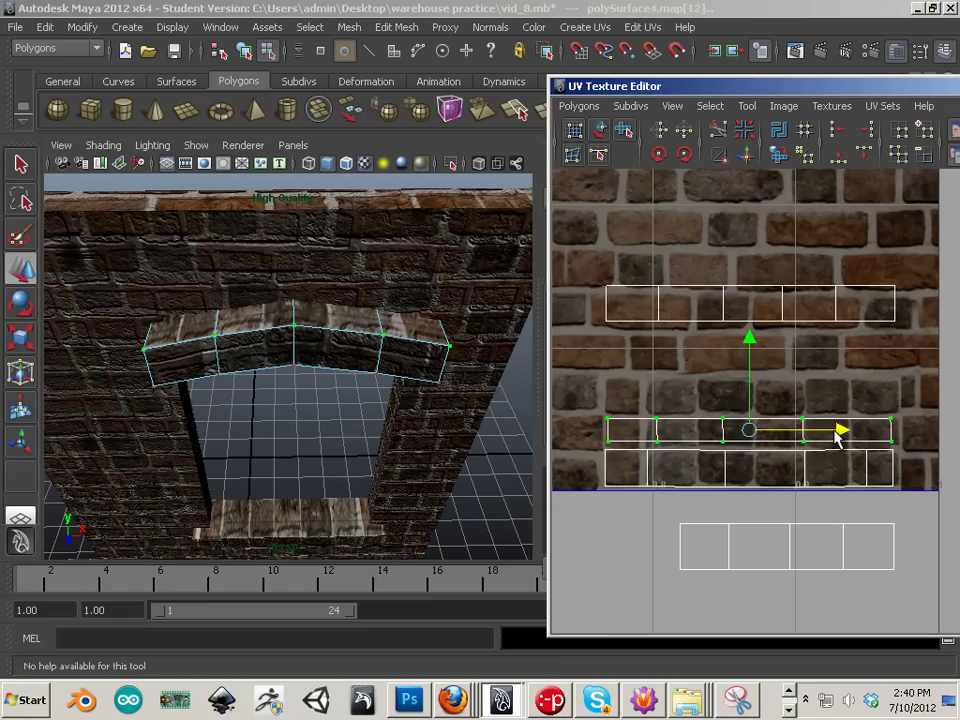
Move the UV strip lying beneath the texture up onto the dark brick row directly above the thin strip.
{"action": "left_click", "coordinate": [339, 437]}
{"action": "left_click_drag", "start_coordinate": [339, 437], "coordinate": [349, 307], "text": "alt"}
{"action": "left_click", "coordinate": [726, 306]}
{"action": "left_click_drag", "start_coordinate": [600, 278], "coordinate": [668, 298]}
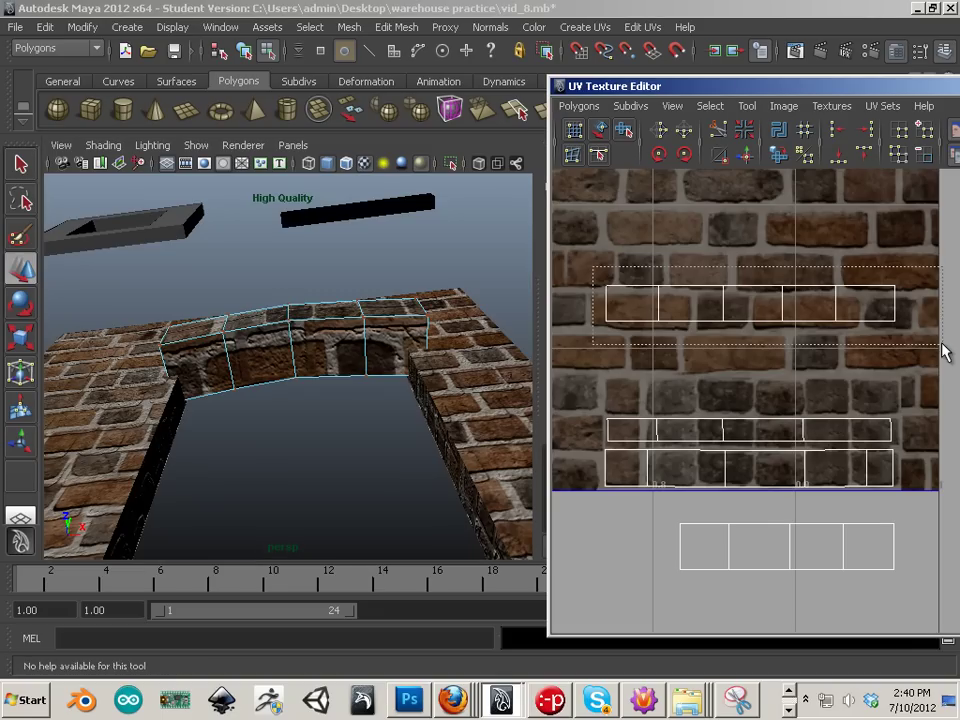
{"action": "left_click_drag", "start_coordinate": [660, 507], "coordinate": [950, 605]}
{"action": "left_click_drag", "start_coordinate": [793, 559], "coordinate": [755, 400]}
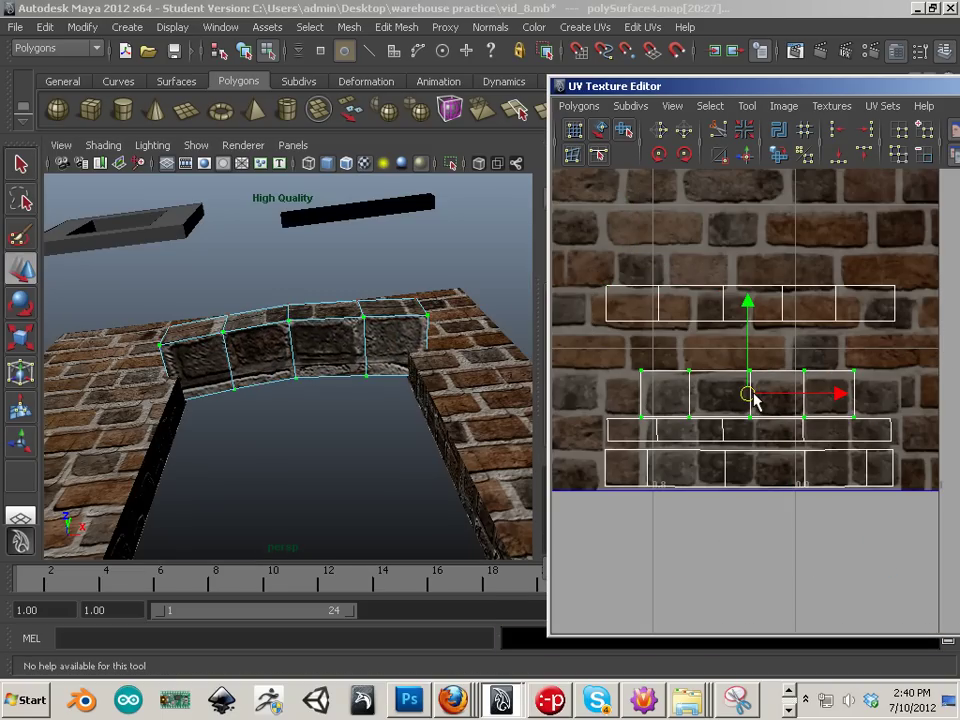
Widen the UV strip above the thin strip to about the neighbouring strips' width and shift it slightly left along its brick row.
{"action": "key", "text": "r"}
{"action": "left_click_drag", "start_coordinate": [829, 398], "coordinate": [866, 403]}
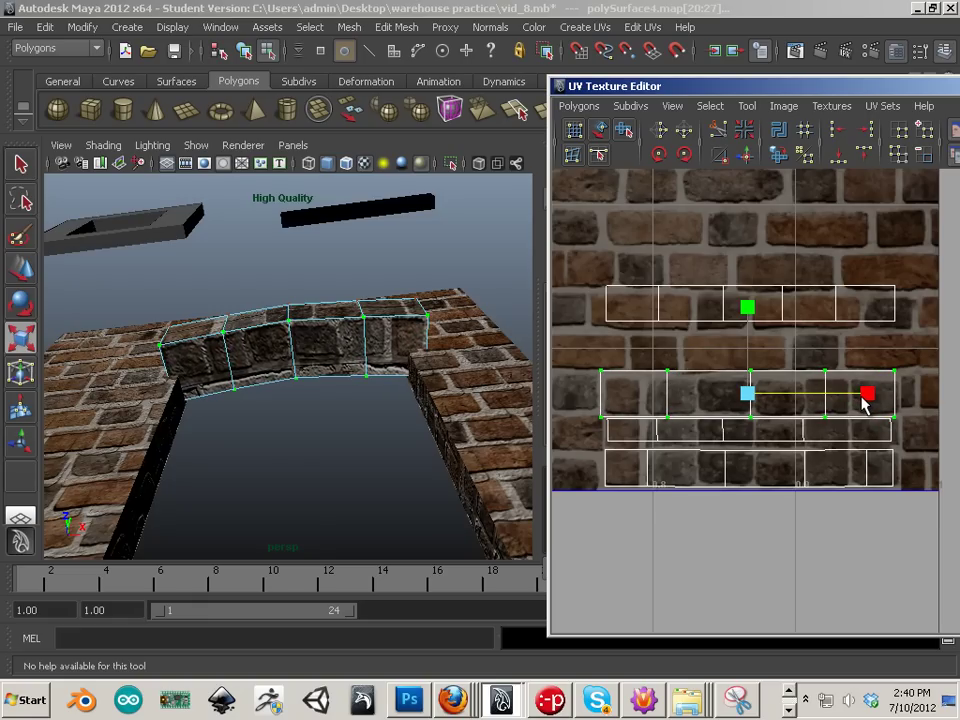
{"action": "key", "text": "w"}
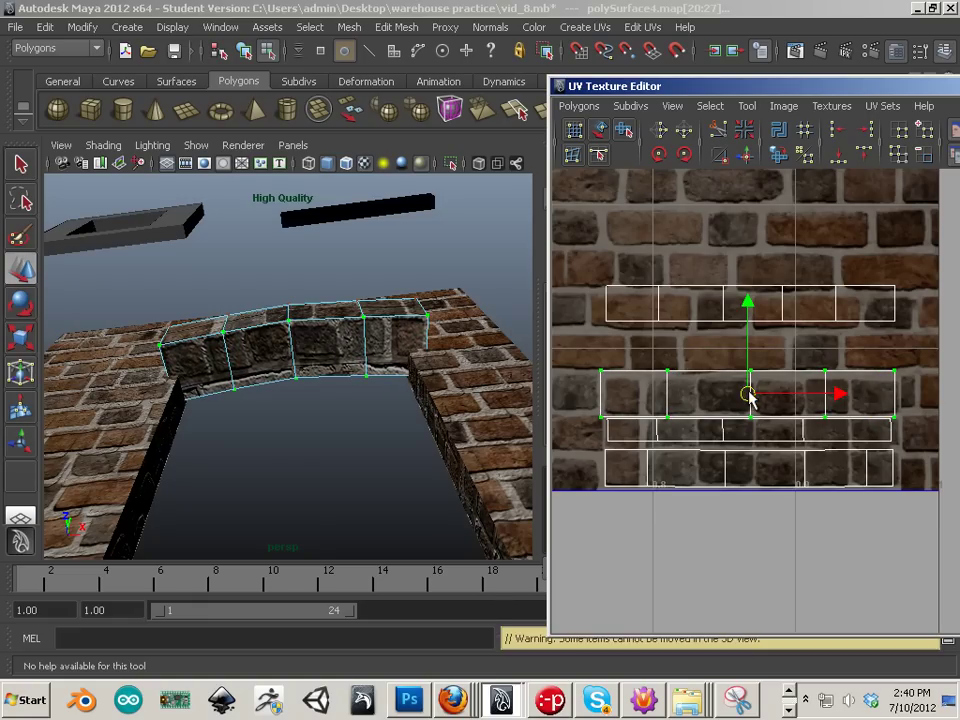
{"action": "left_click_drag", "start_coordinate": [750, 396], "coordinate": [727, 395]}
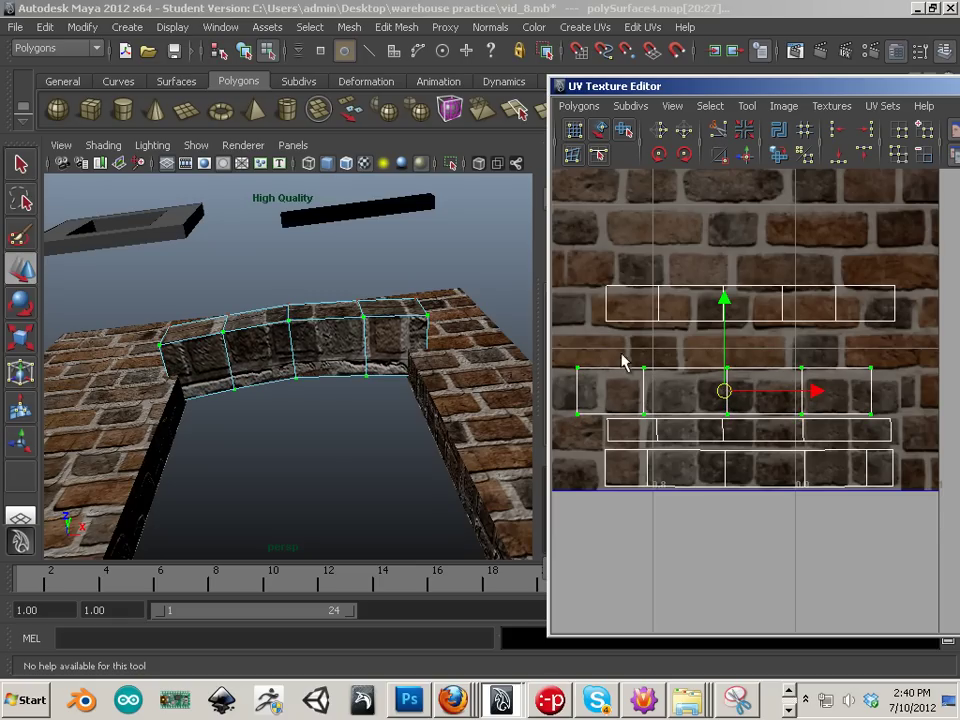
Lower the upper row of UVs on the widened strip to about half its height.
{"action": "left_click_drag", "start_coordinate": [558, 358], "coordinate": [908, 393]}
{"action": "left_click_drag", "start_coordinate": [726, 283], "coordinate": [722, 308]}
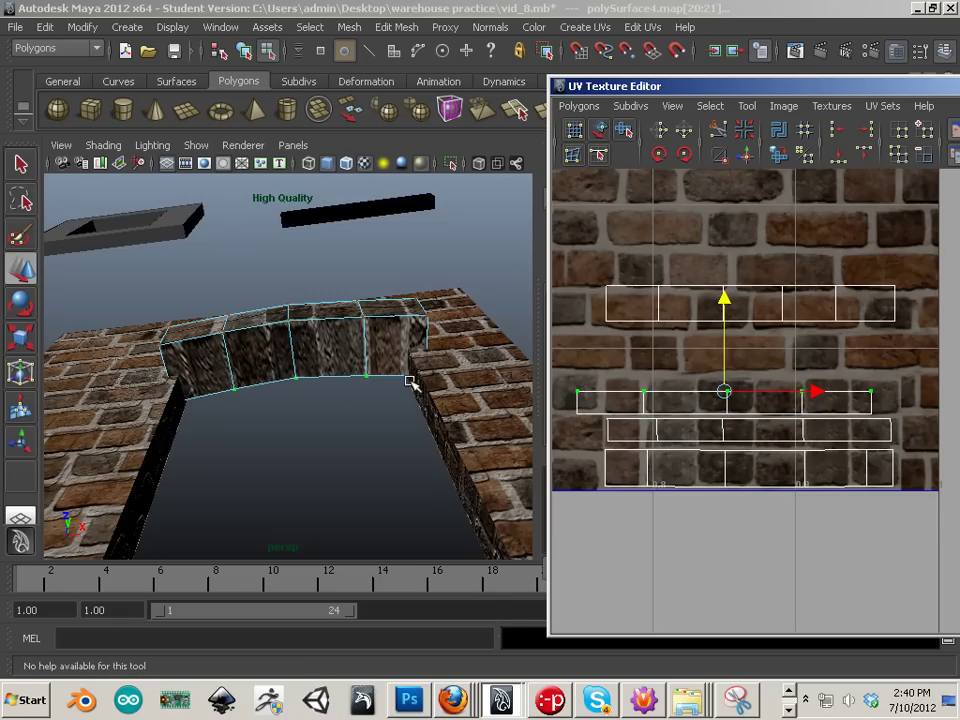
Select all UVs of the thin strip for the lintel's underside and scale them down slightly in height.
{"action": "left_click_drag", "start_coordinate": [410, 380], "coordinate": [470, 462], "text": "alt"}
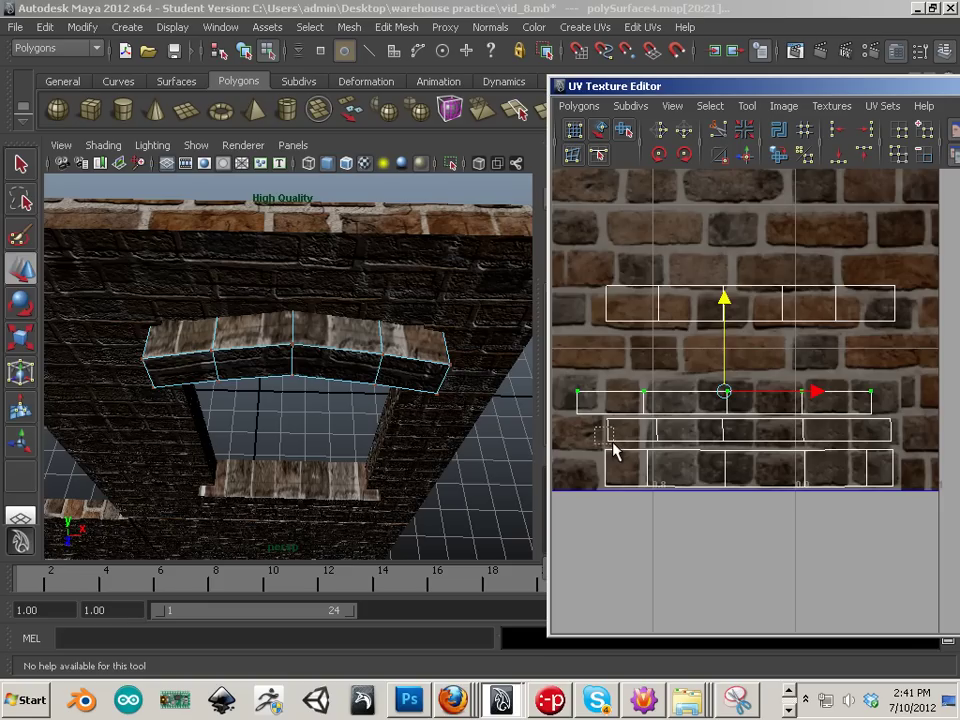
{"action": "left_click_drag", "start_coordinate": [613, 452], "coordinate": [618, 452]}
{"action": "right_click_drag", "start_coordinate": [616, 452], "coordinate": [743, 472]}
{"action": "left_click", "coordinate": [688, 433]}
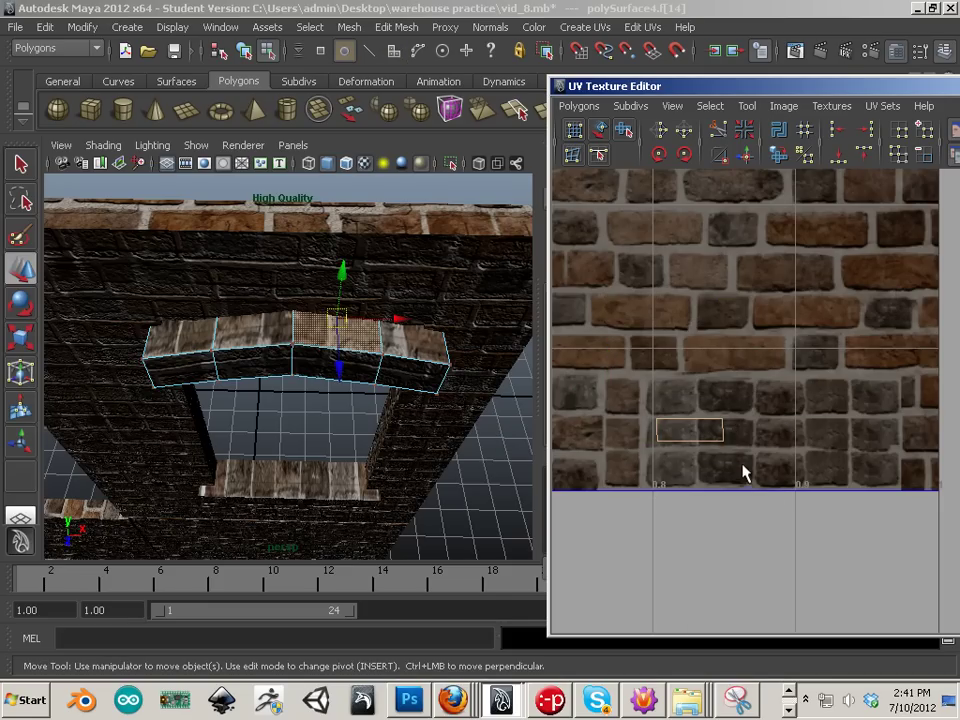
{"action": "left_click", "coordinate": [741, 474]}
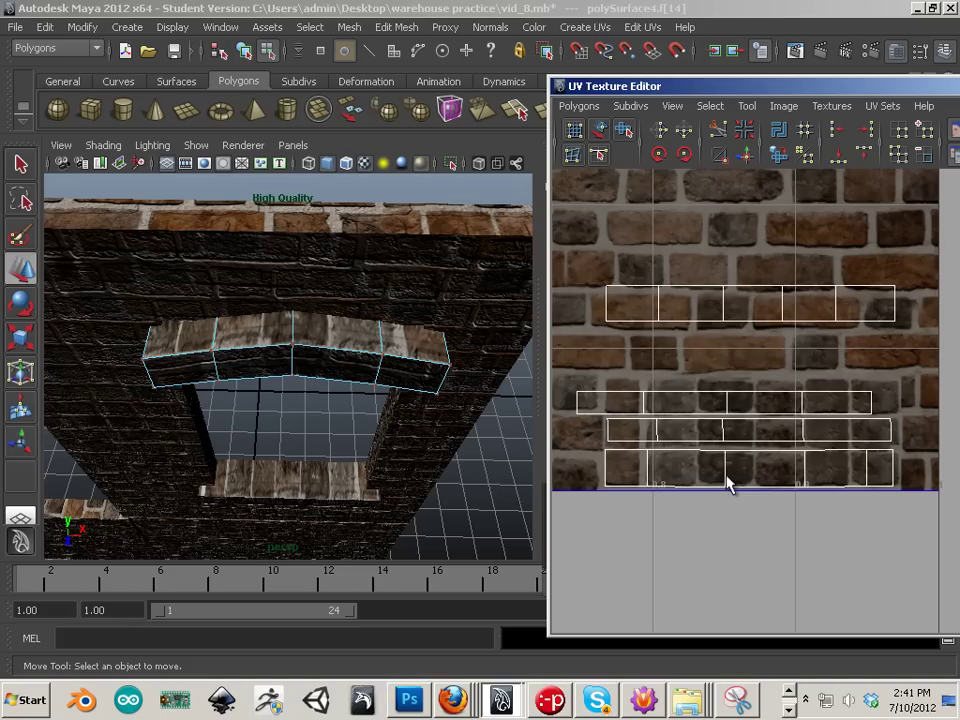
{"action": "left_click", "coordinate": [604, 442]}
{"action": "right_click_drag", "start_coordinate": [604, 443], "coordinate": [672, 417], "text": "ctrl"}
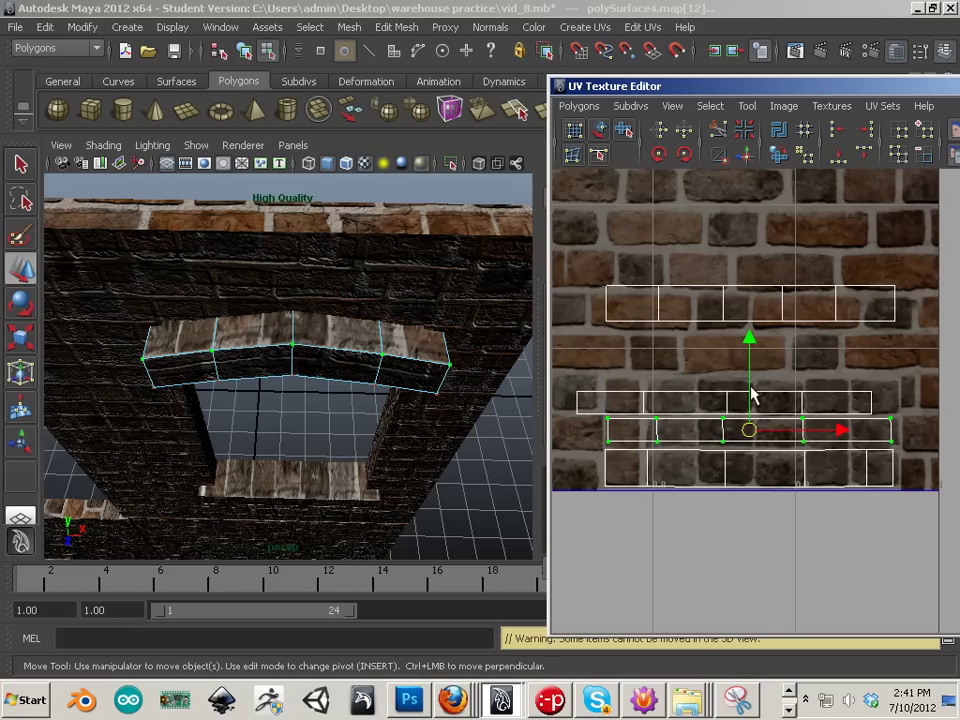
{"action": "key", "text": "r"}
{"action": "left_click", "coordinate": [749, 343]}
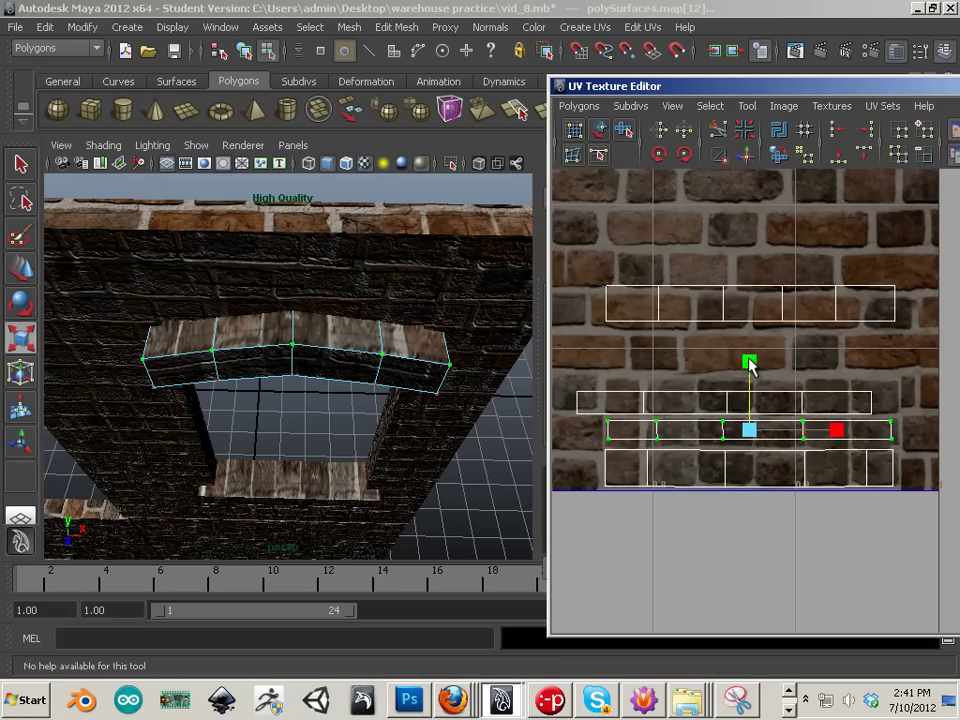
Move the whole top UV strip down to just above the other three strips, at the edge of the dark bricks.
{"action": "left_click", "coordinate": [465, 500]}
{"action": "left_click_drag", "start_coordinate": [465, 500], "coordinate": [461, 336], "text": "alt"}
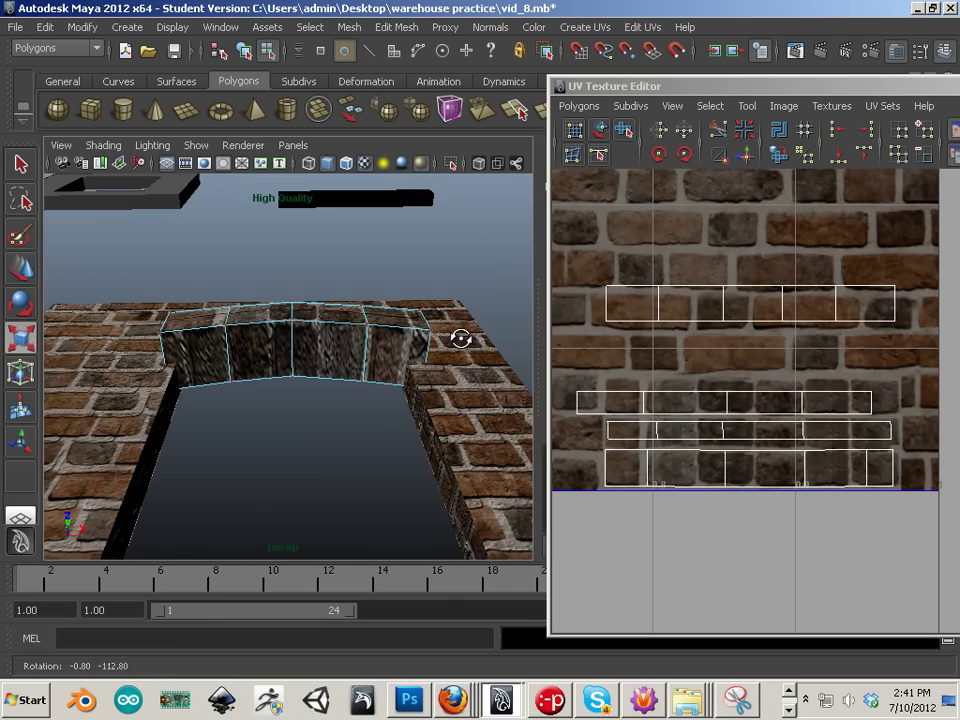
{"action": "right_click_drag", "start_coordinate": [658, 428], "coordinate": [680, 395]}
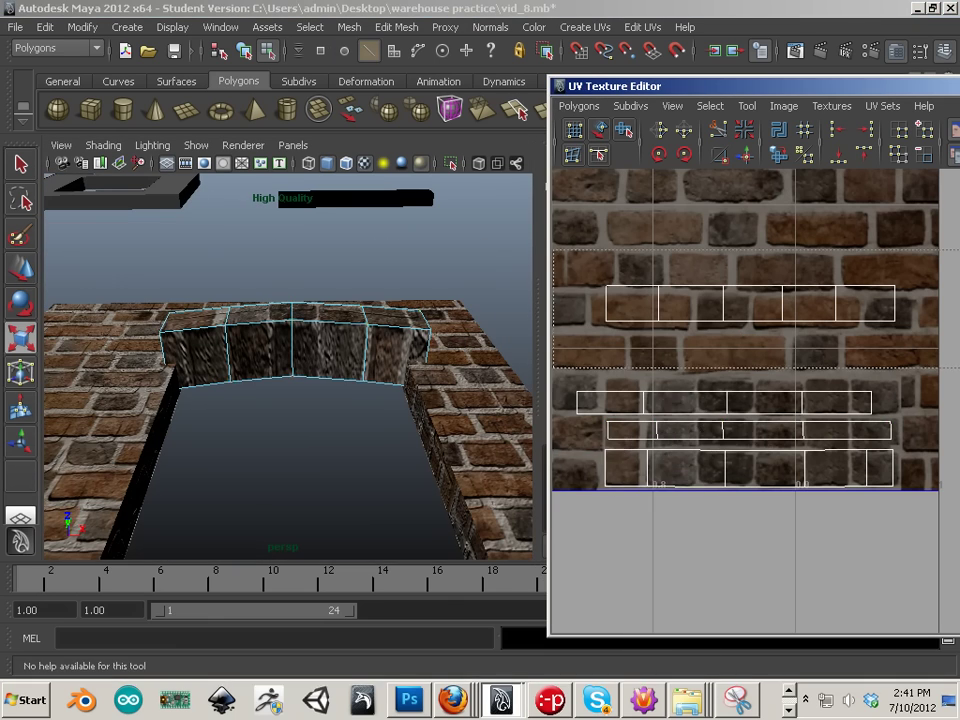
{"action": "left_click_drag", "start_coordinate": [957, 368], "coordinate": [959, 368]}
{"action": "right_click_drag", "start_coordinate": [785, 325], "coordinate": [861, 317]}
{"action": "left_click_drag", "start_coordinate": [596, 273], "coordinate": [741, 374]}
{"action": "key", "text": "r"}
{"action": "key", "text": "w"}
Lower the floating square window block until it sits above the low wall, beside the arched window wall.
{"action": "right_click_drag", "start_coordinate": [436, 434], "coordinate": [296, 414], "text": "alt"}
{"action": "left_click_drag", "start_coordinate": [296, 414], "coordinate": [436, 453], "text": "alt"}
{"action": "right_click_drag", "start_coordinate": [437, 455], "coordinate": [474, 446], "text": "alt"}
{"action": "left_click_drag", "start_coordinate": [474, 446], "coordinate": [332, 371], "text": "alt"}
{"action": "right_click_drag", "start_coordinate": [332, 371], "coordinate": [226, 424], "text": "alt"}
{"action": "left_click_drag", "start_coordinate": [226, 424], "coordinate": [279, 435], "text": "alt"}
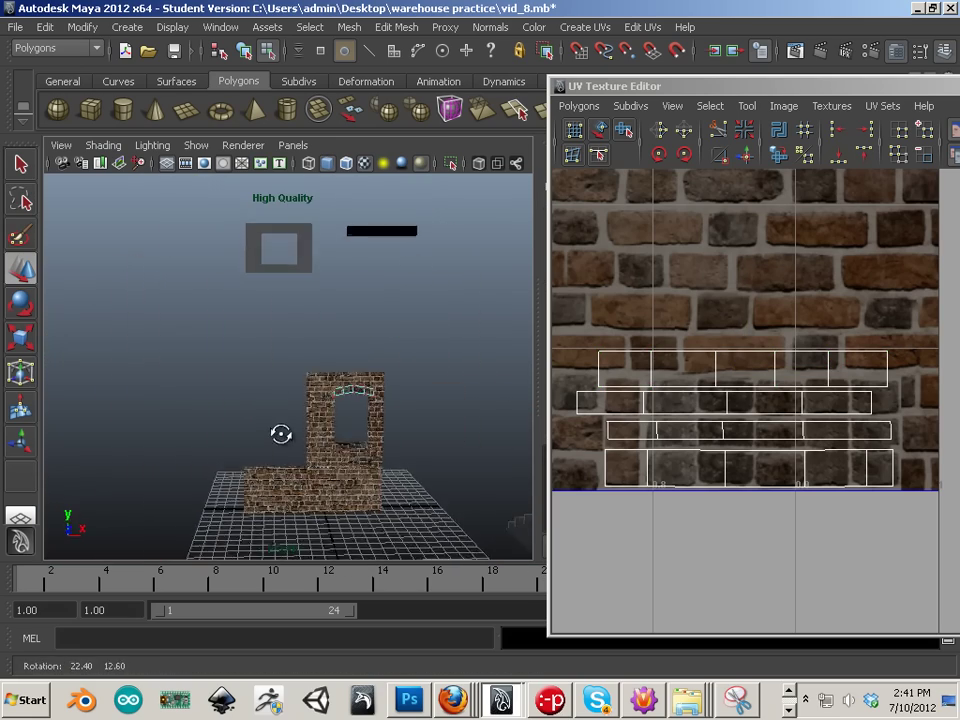
{"action": "right_click_drag", "start_coordinate": [297, 242], "coordinate": [327, 220]}
{"action": "left_click", "coordinate": [307, 248]}
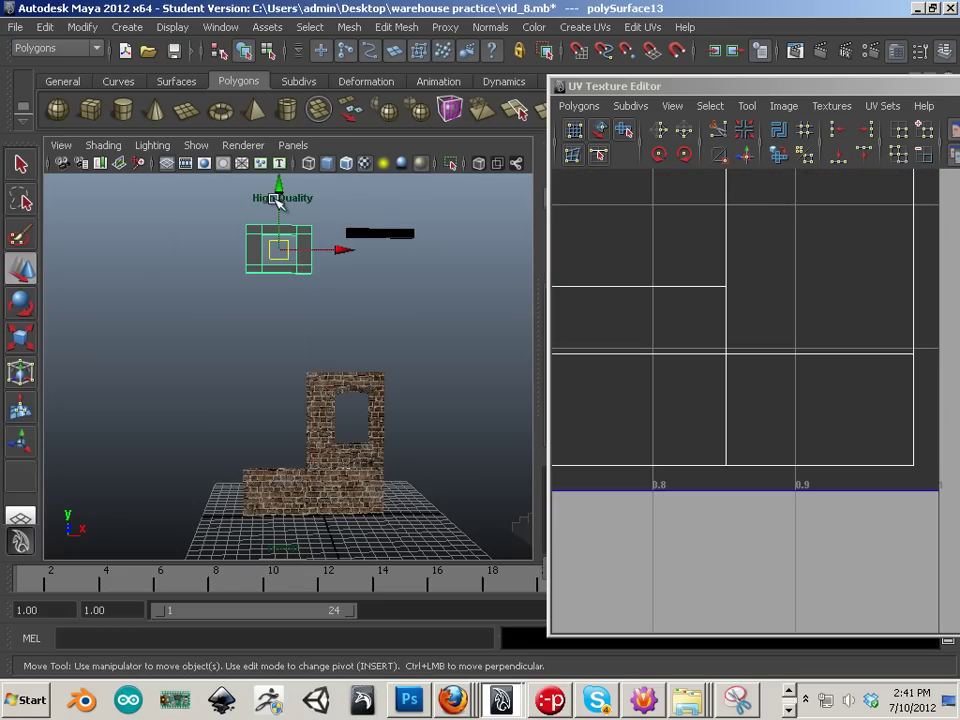
{"action": "left_click_drag", "start_coordinate": [279, 200], "coordinate": [268, 369]}
{"action": "right_click_drag", "start_coordinate": [268, 369], "coordinate": [368, 407], "text": "alt"}
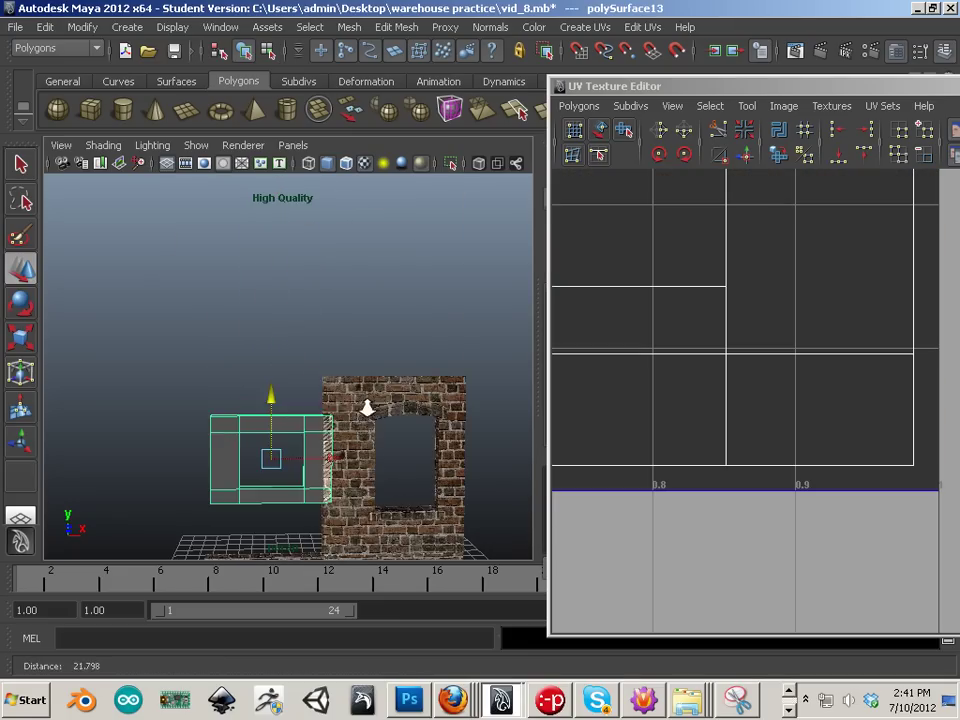
{"action": "middle_click_drag", "start_coordinate": [368, 407], "coordinate": [364, 302], "text": "alt"}
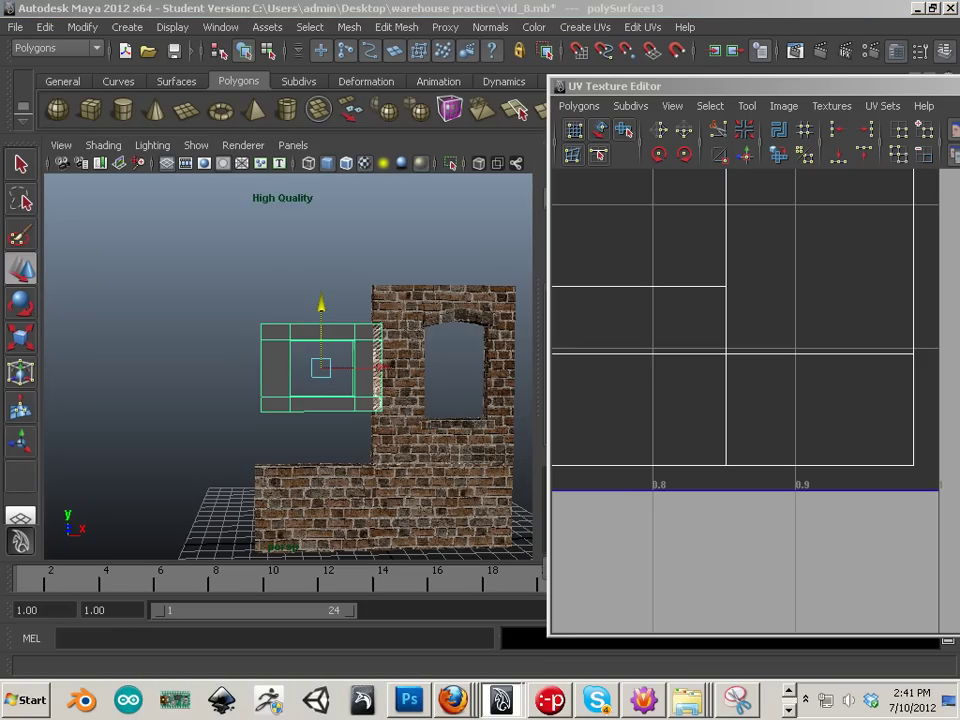
Apply the brick material to the square window block and uniformly shrink all its UVs to match the wall's brick size.
{"action": "middle_click_drag", "start_coordinate": [585, 358], "coordinate": [272, 390]}
{"action": "key", "text": "f"}
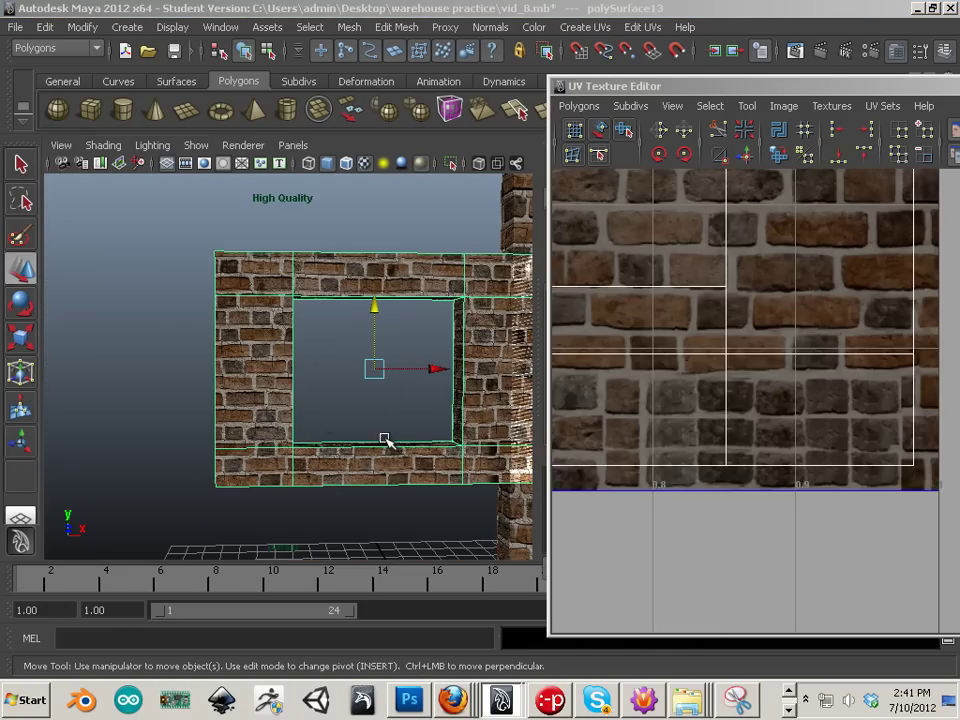
{"action": "scroll", "coordinate": [786, 396], "scroll_direction": "down", "scroll_amount": 8}
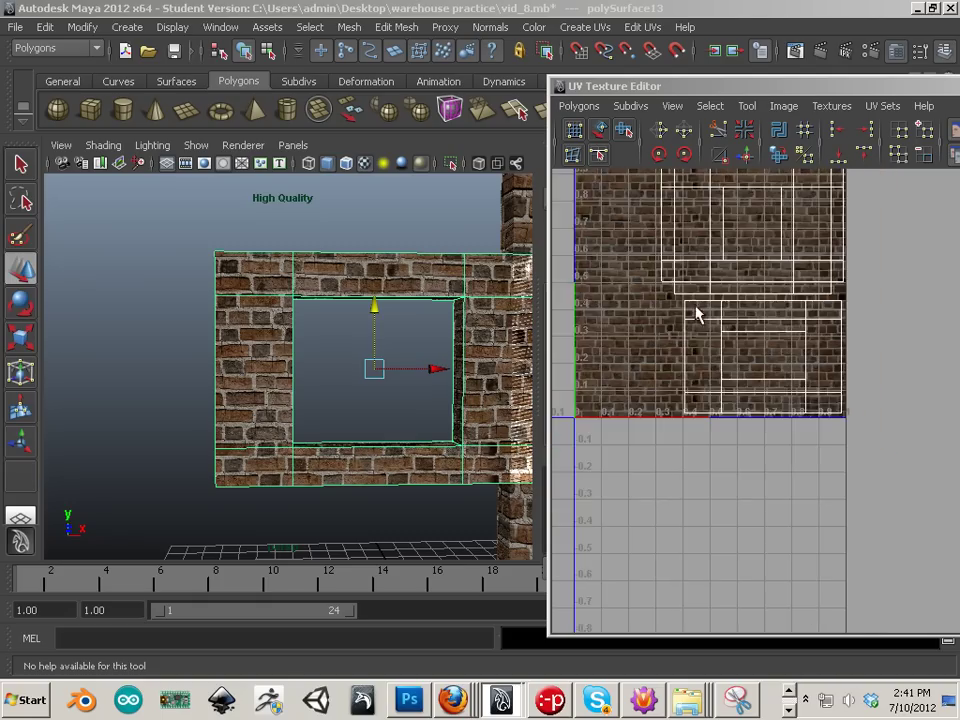
{"action": "middle_click_drag", "start_coordinate": [709, 322], "coordinate": [688, 407], "text": "alt"}
{"action": "right_click_drag", "start_coordinate": [746, 381], "coordinate": [816, 381]}
{"action": "left_click_drag", "start_coordinate": [600, 201], "coordinate": [897, 655]}
{"action": "key", "text": "r"}
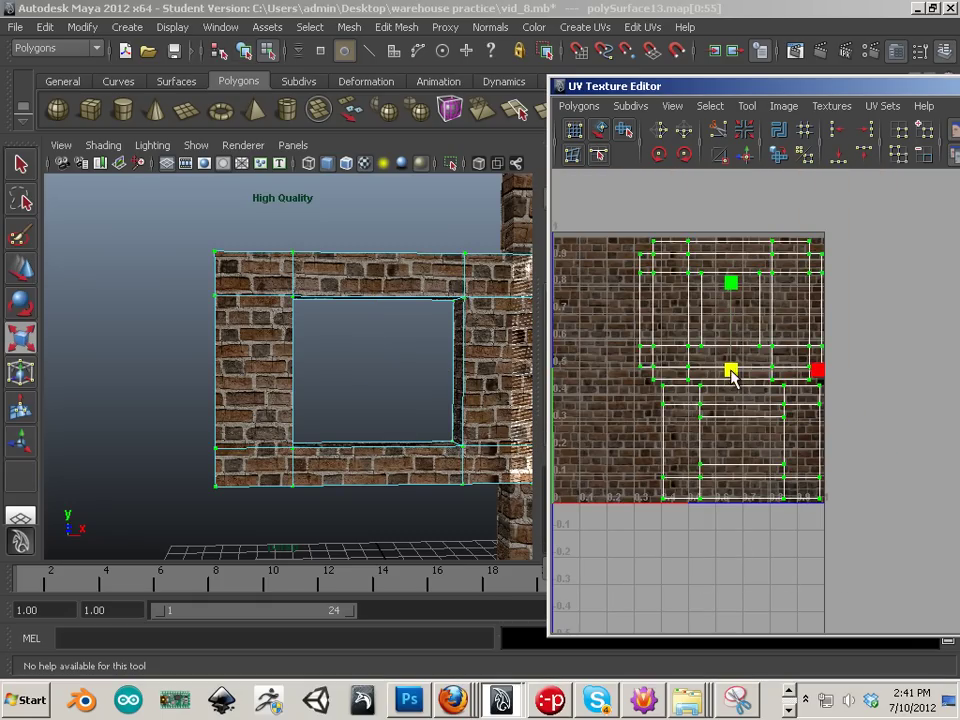
{"action": "left_click_drag", "start_coordinate": [731, 375], "coordinate": [741, 400]}
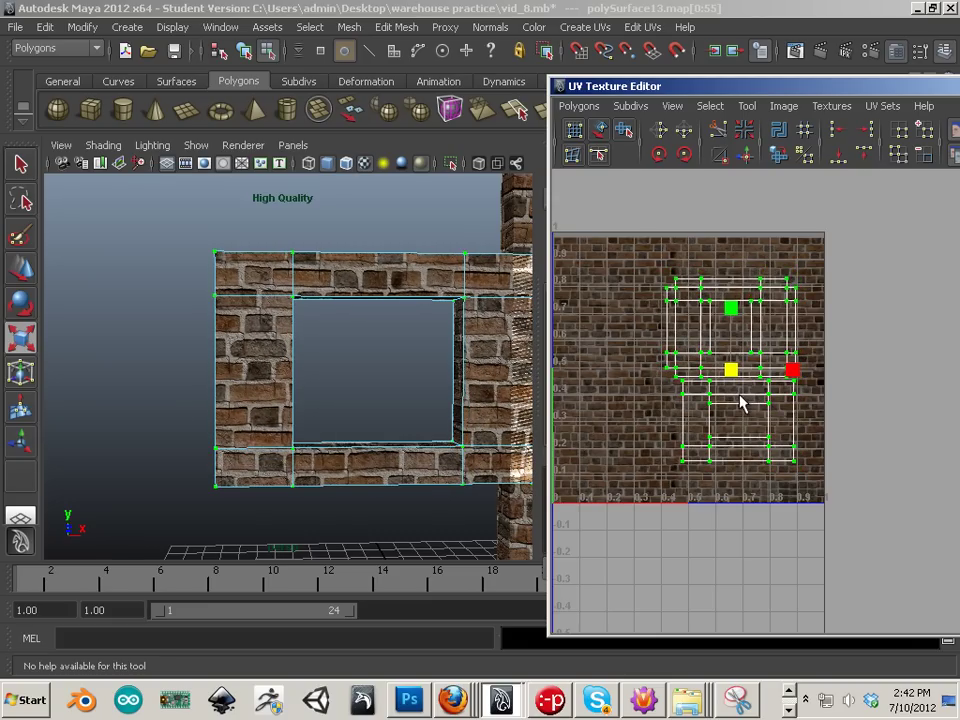
{"action": "key", "text": "w"}
Move the square window block sideways until its edge meets the arched window wall, and adjust its height slightly.
{"action": "left_click", "coordinate": [418, 407]}
{"action": "right_click_drag", "start_coordinate": [274, 425], "coordinate": [315, 364]}
{"action": "left_click_drag", "start_coordinate": [431, 369], "coordinate": [250, 325]}
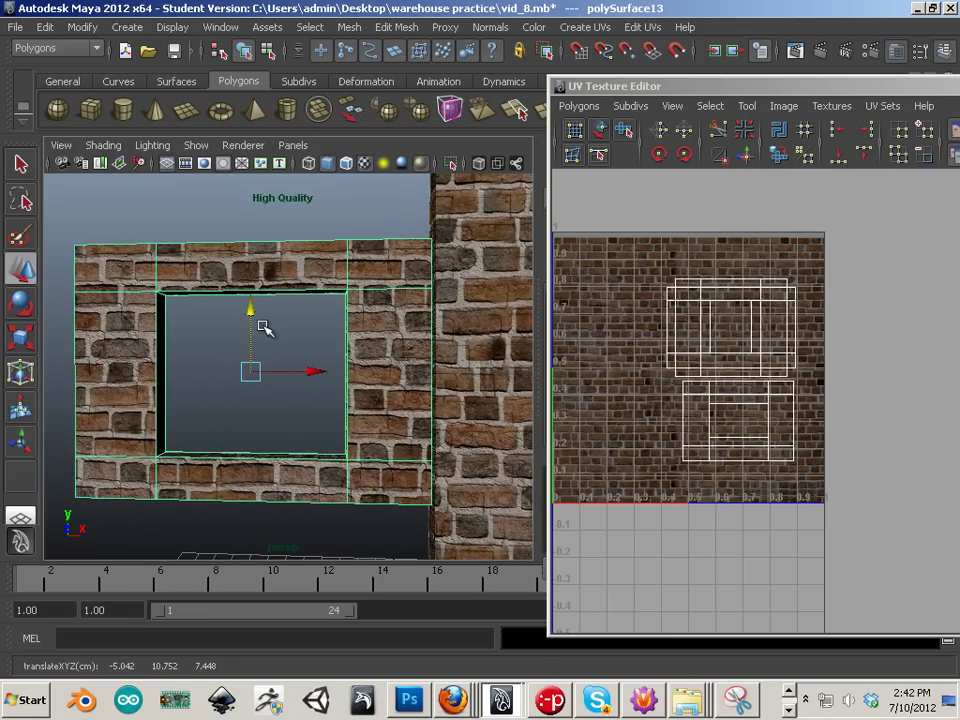
{"action": "left_click", "coordinate": [256, 317]}
{"action": "left_click", "coordinate": [345, 300]}
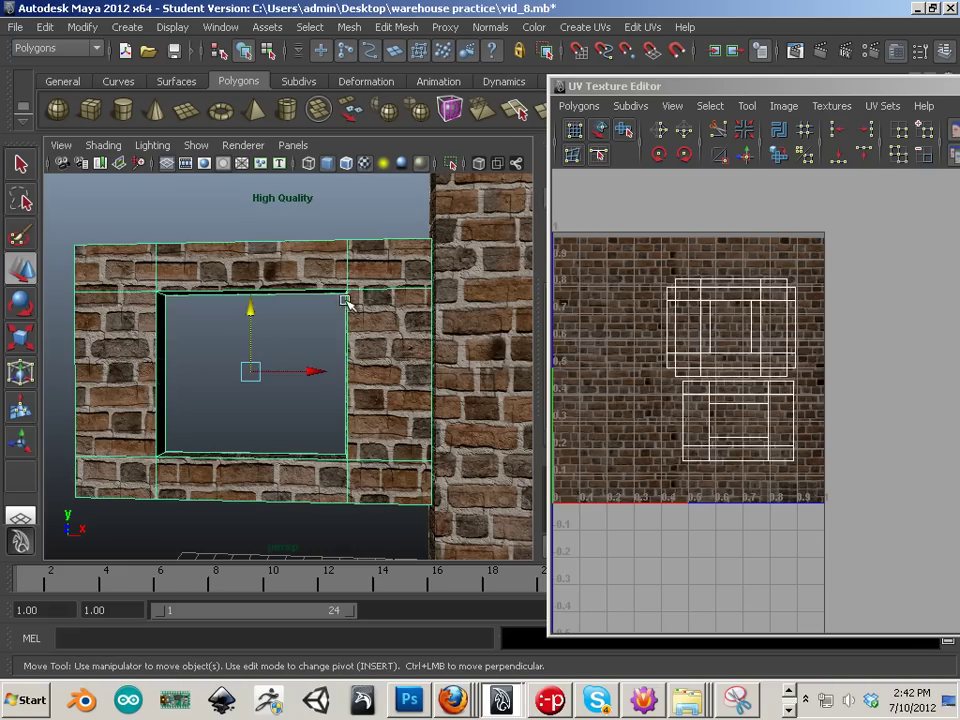
{"action": "left_click_drag", "start_coordinate": [256, 317], "coordinate": [253, 312]}
Examine up close how the brick texture looks on the square window block and on the arched window wall.
{"action": "scroll", "coordinate": [358, 352], "scroll_direction": "up", "scroll_amount": 5}
{"action": "middle_click_drag", "start_coordinate": [405, 377], "coordinate": [326, 369], "text": "alt"}
{"action": "scroll", "coordinate": [323, 366], "scroll_direction": "down", "scroll_amount": 5}
{"action": "scroll", "coordinate": [323, 366], "scroll_direction": "down", "scroll_amount": 4}
{"action": "left_click", "coordinate": [390, 402]}
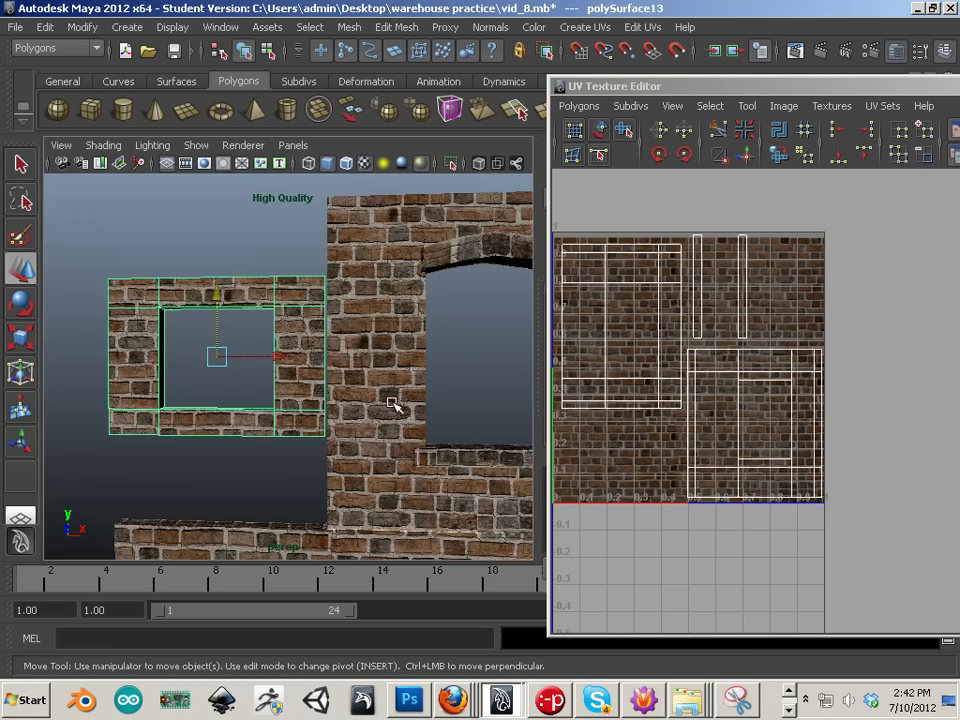
{"action": "middle_click_drag", "start_coordinate": [428, 414], "coordinate": [346, 398], "text": "alt"}
{"action": "scroll", "coordinate": [283, 418], "scroll_direction": "up", "scroll_amount": 6}
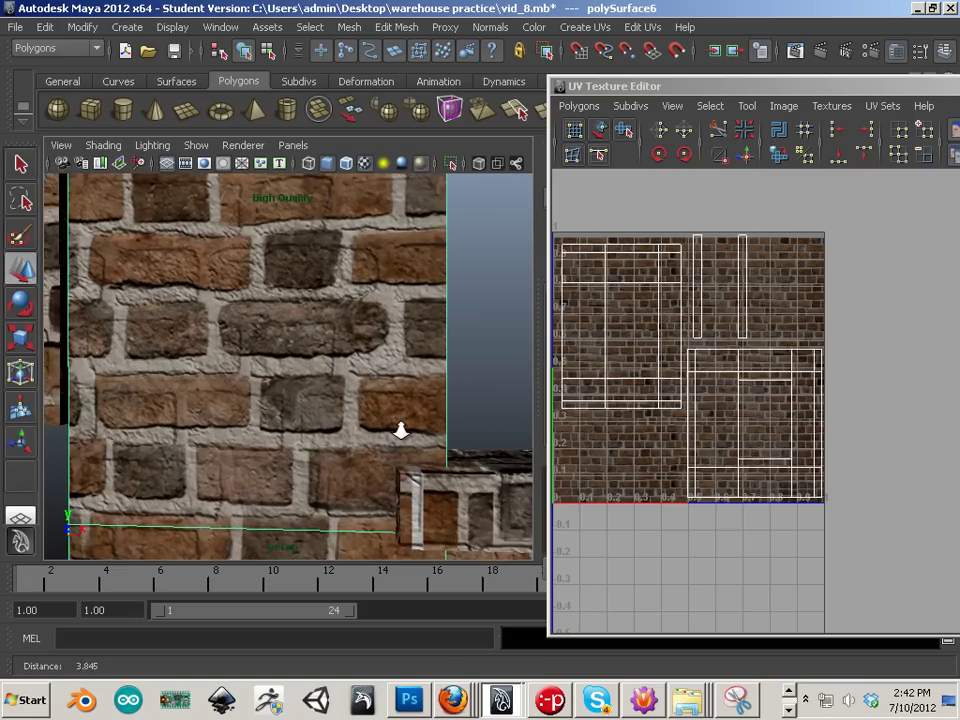
{"action": "scroll", "coordinate": [400, 431], "scroll_direction": "up", "scroll_amount": 1}
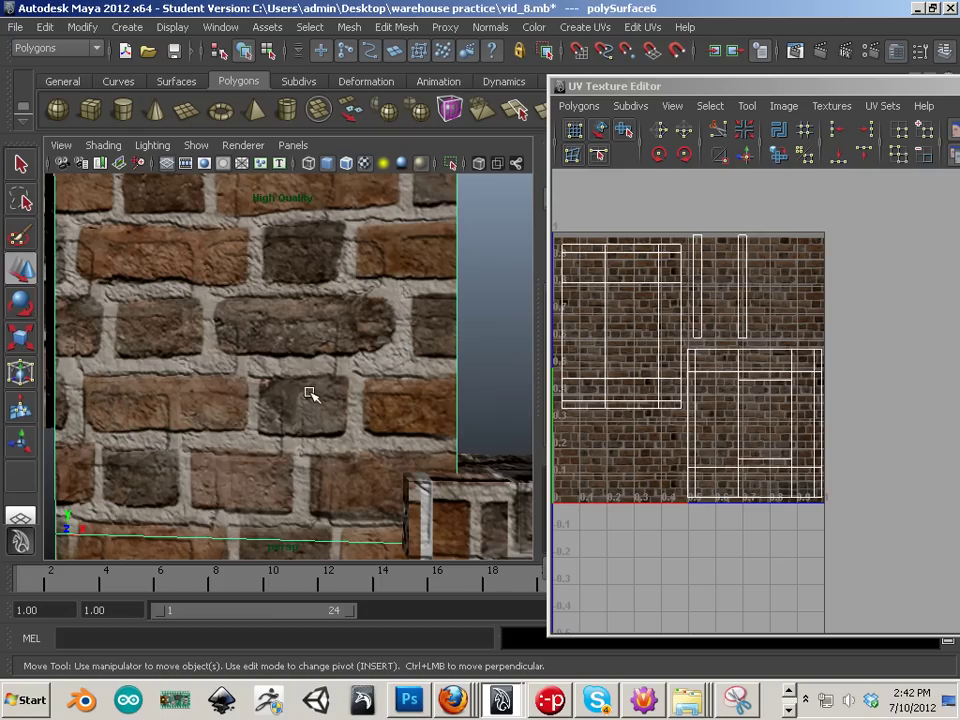
Switch to Photoshop and inspect the brick.psd texture up to the blank strip along the canvas's upper edge.
{"action": "left_click", "coordinate": [421, 704]}
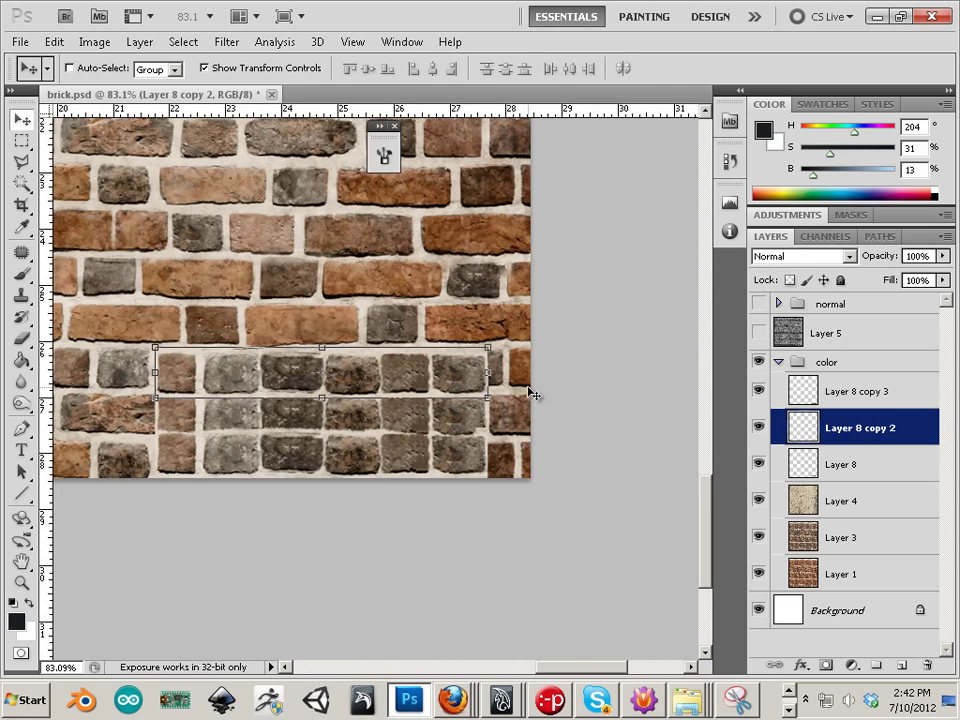
{"action": "scroll", "coordinate": [529, 391], "scroll_direction": "down", "scroll_amount": 1}
{"action": "scroll", "coordinate": [527, 393], "scroll_direction": "up", "scroll_amount": 14}
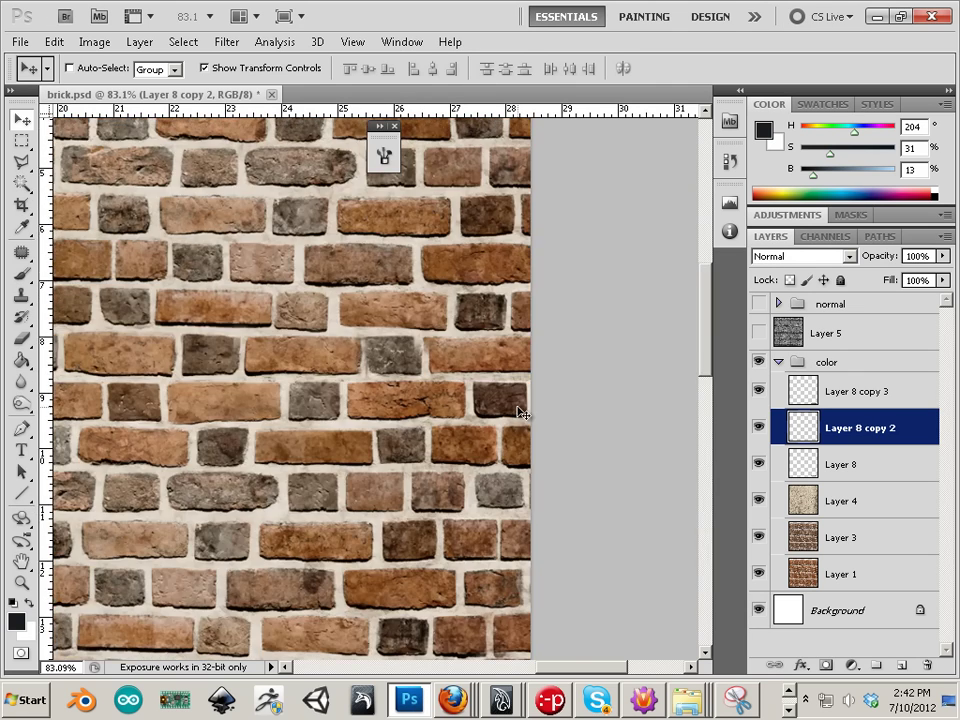
{"action": "scroll", "coordinate": [520, 414], "scroll_direction": "down", "scroll_amount": 4, "text": "alt"}
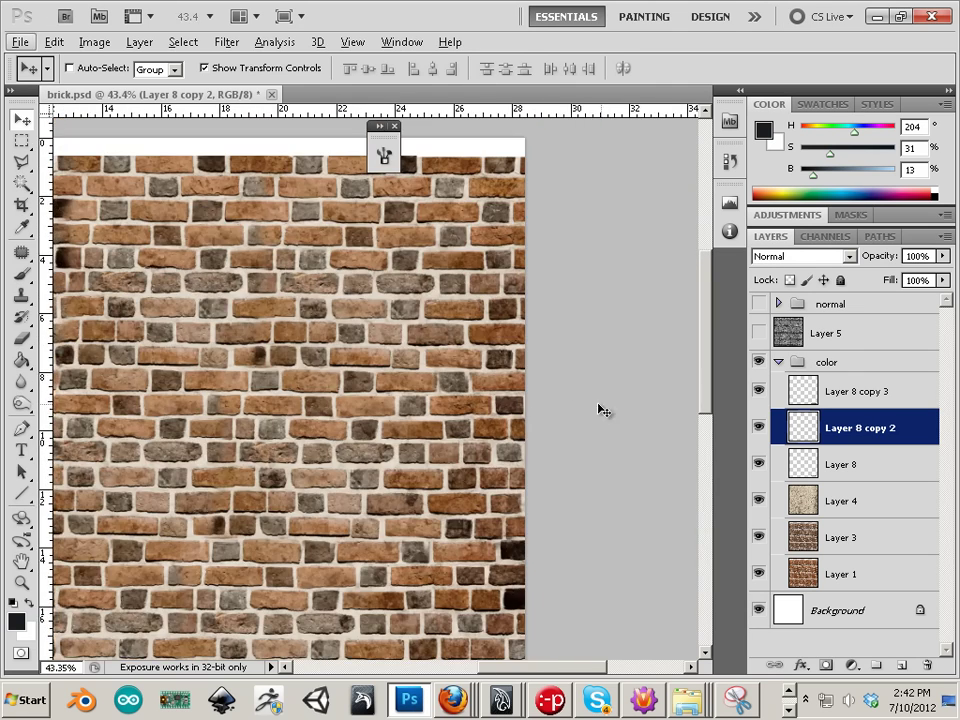
{"action": "scroll", "coordinate": [356, 343], "scroll_direction": "down", "scroll_amount": 1, "text": "alt"}
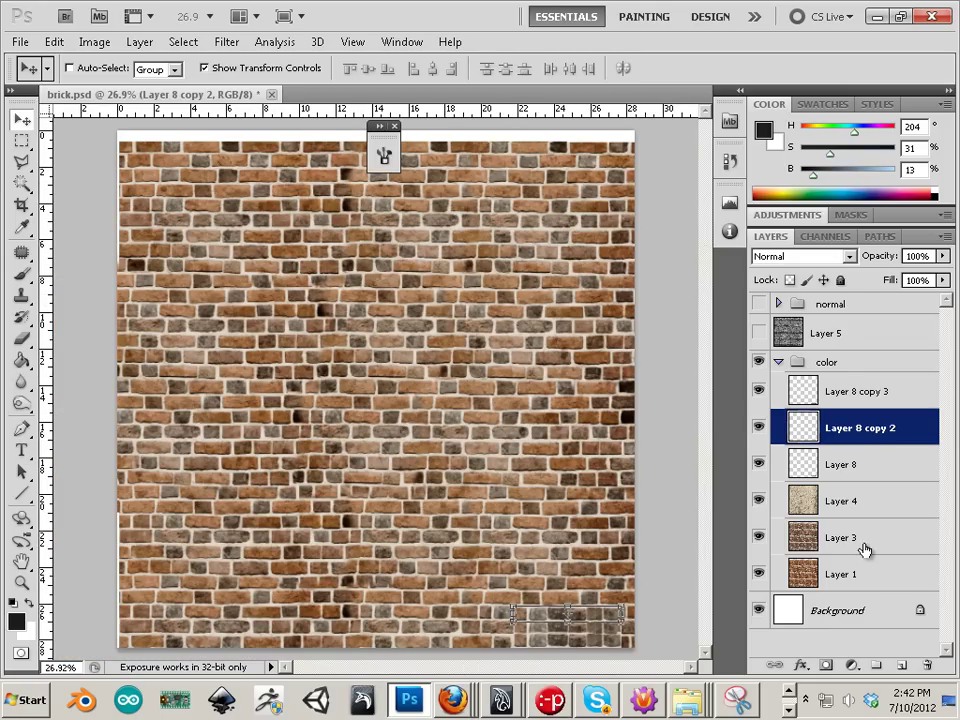
Try to reposition Layer 1 to cover the blank strip along the canvas's upper edge, and undo the move.
{"action": "left_click", "coordinate": [877, 580]}
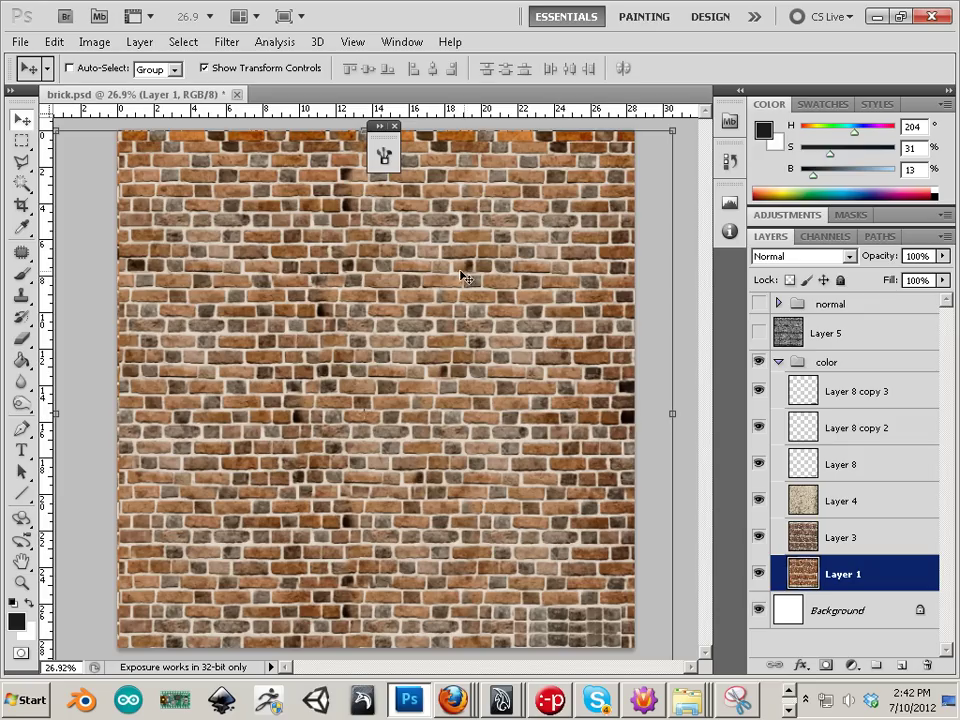
{"action": "mouse_move", "coordinate": [280, 261]}
{"action": "left_mouse_down"}
{"action": "mouse_move", "coordinate": [287, 256]}
{"action": "mouse_move", "coordinate": [275, 307]}
{"action": "mouse_move", "coordinate": [294, 262]}
{"action": "left_mouse_up"}
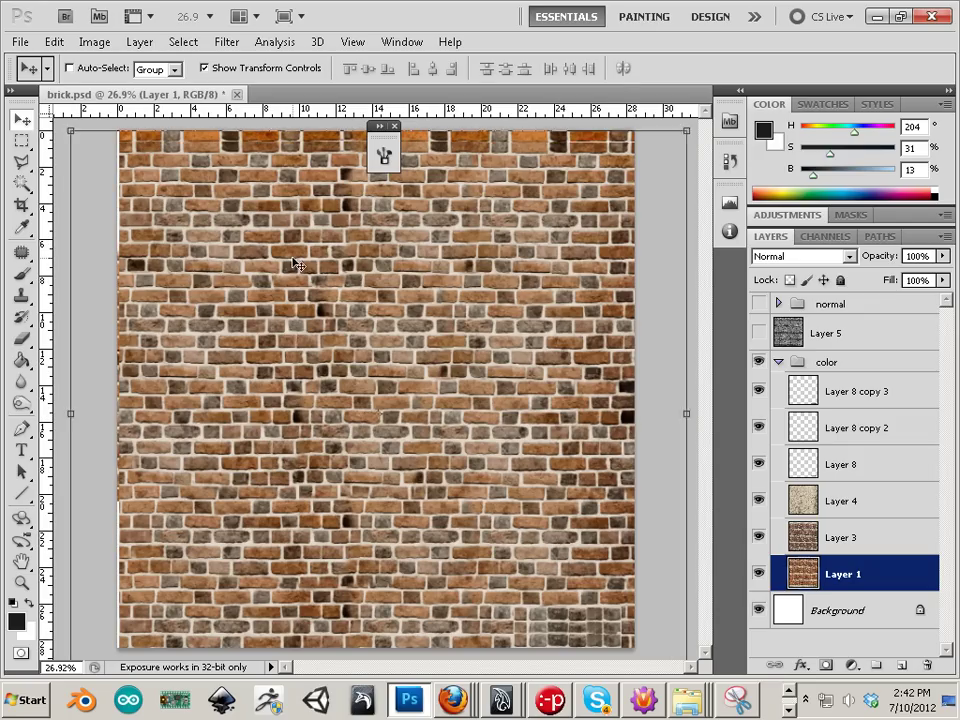
{"action": "key", "text": "ctrl+z"}
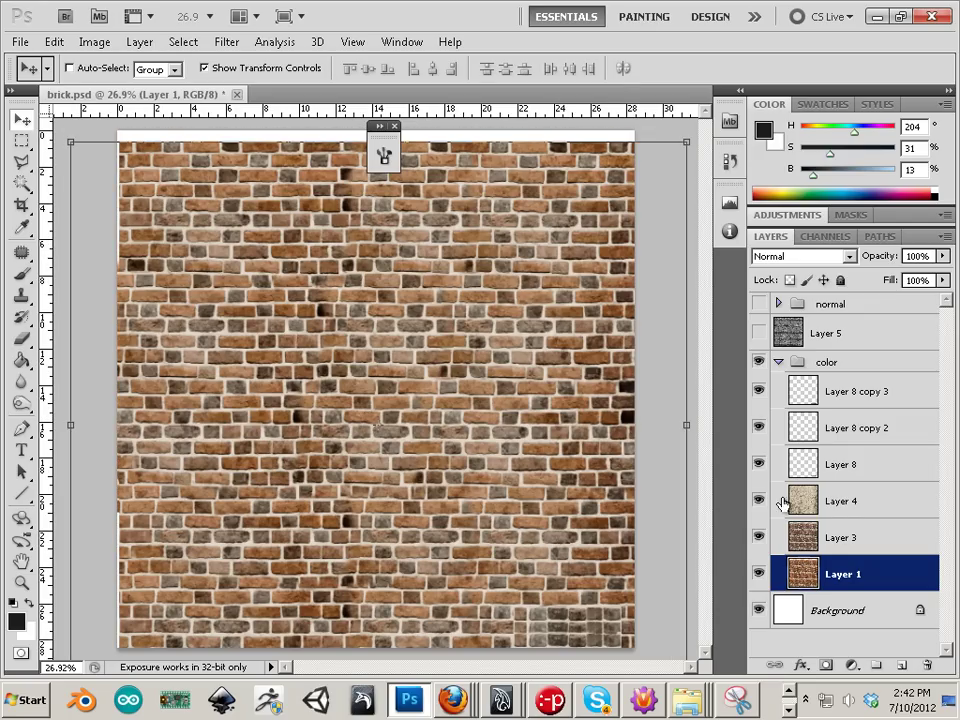
Hide Layer 1 and move Layer 3 up to fill the blank strip along the canvas's upper edge.
{"action": "left_click", "coordinate": [843, 545]}
{"action": "left_click", "coordinate": [758, 574]}
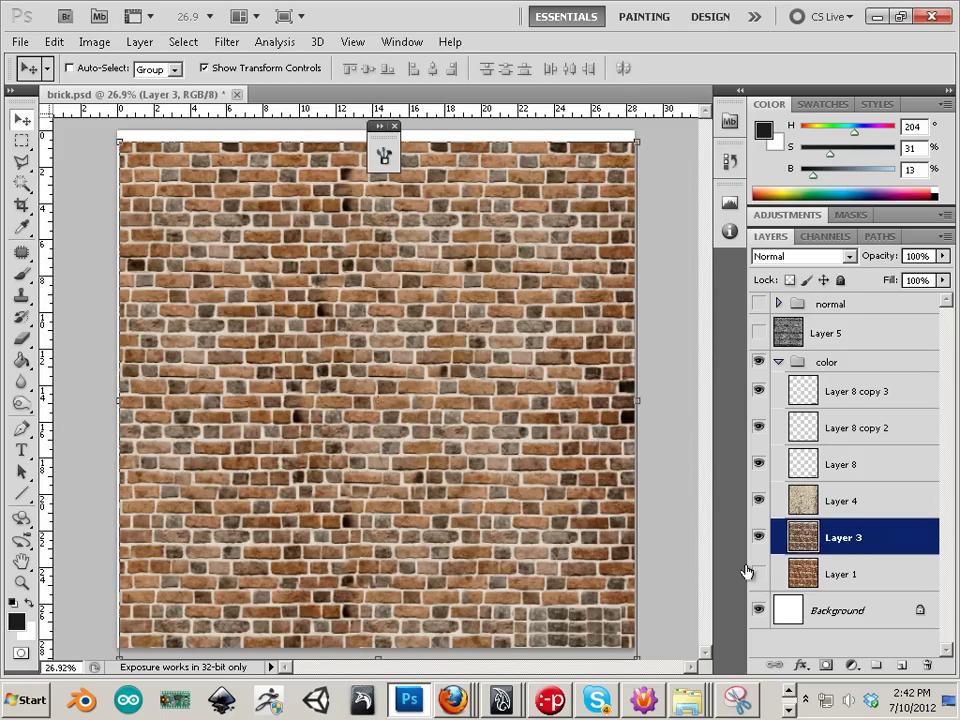
{"action": "left_click_drag", "start_coordinate": [487, 489], "coordinate": [486, 477]}
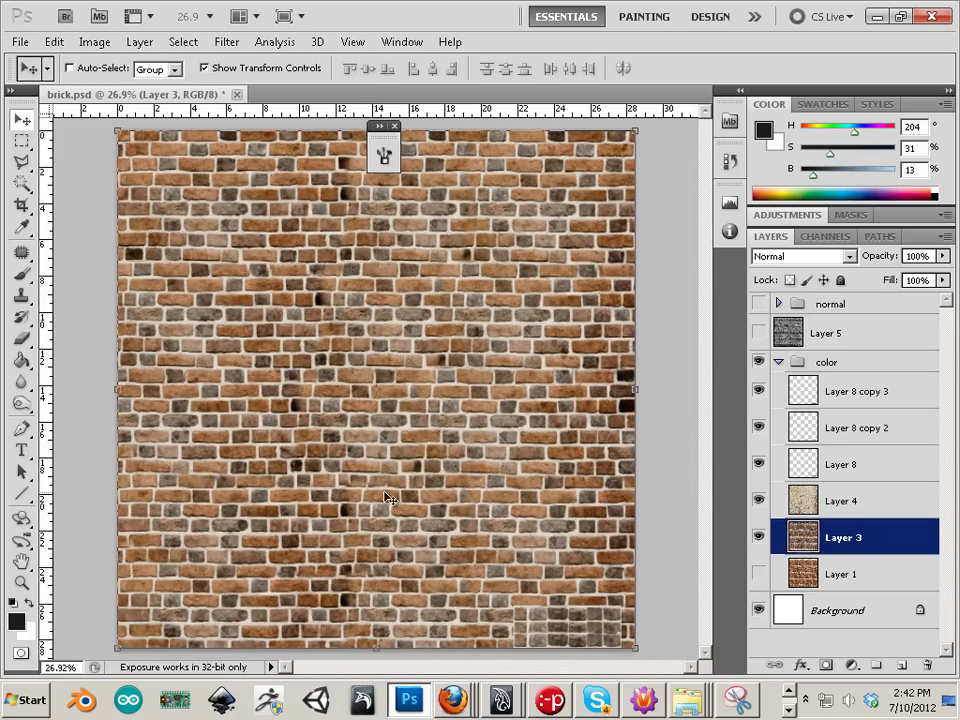
{"action": "left_click", "coordinate": [20, 41]}
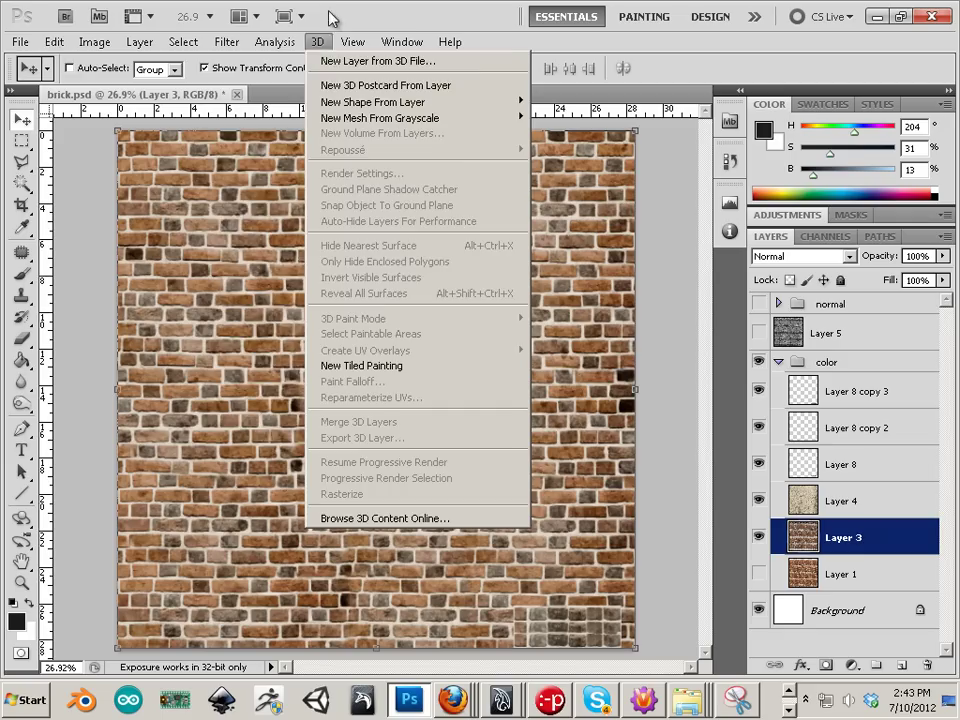
{"action": "mouse_move", "coordinate": [227, 41]}
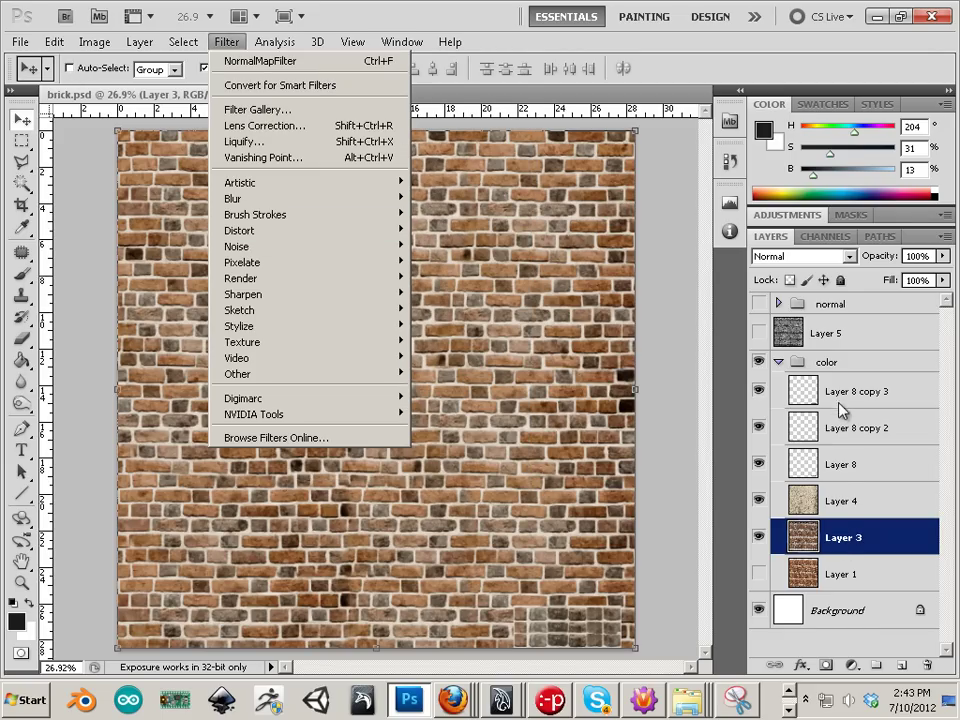
Duplicate Layer 8 copy 3 and place the copy directly above the grey brick rows in the canvas's lower-right corner.
{"action": "left_click", "coordinate": [810, 392]}
{"action": "left_click", "coordinate": [810, 392]}
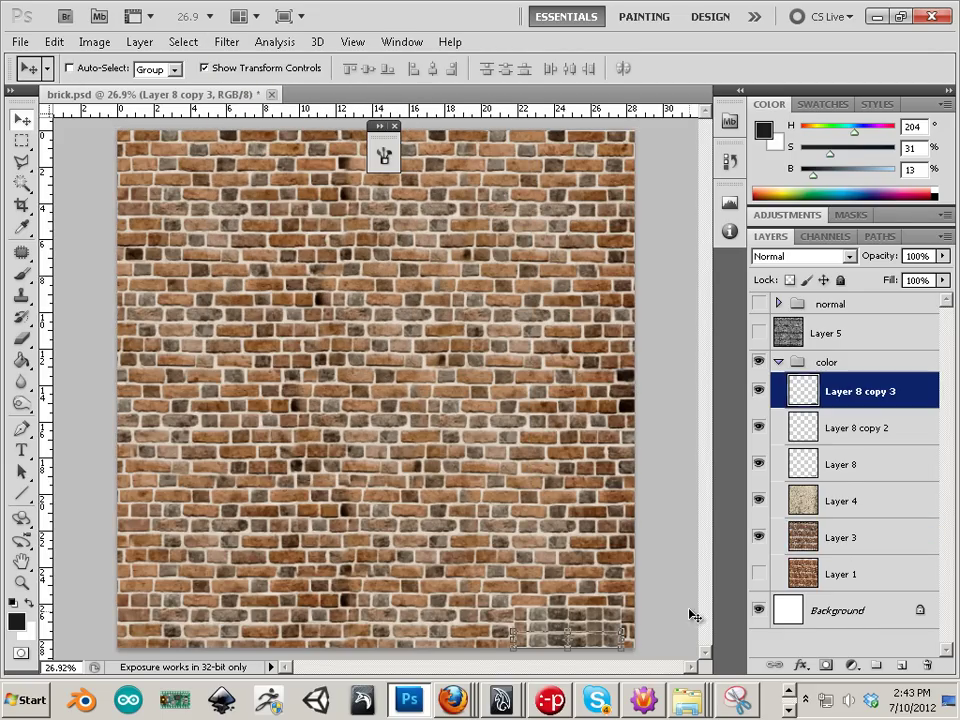
{"action": "left_click_drag", "start_coordinate": [603, 649], "coordinate": [607, 601]}
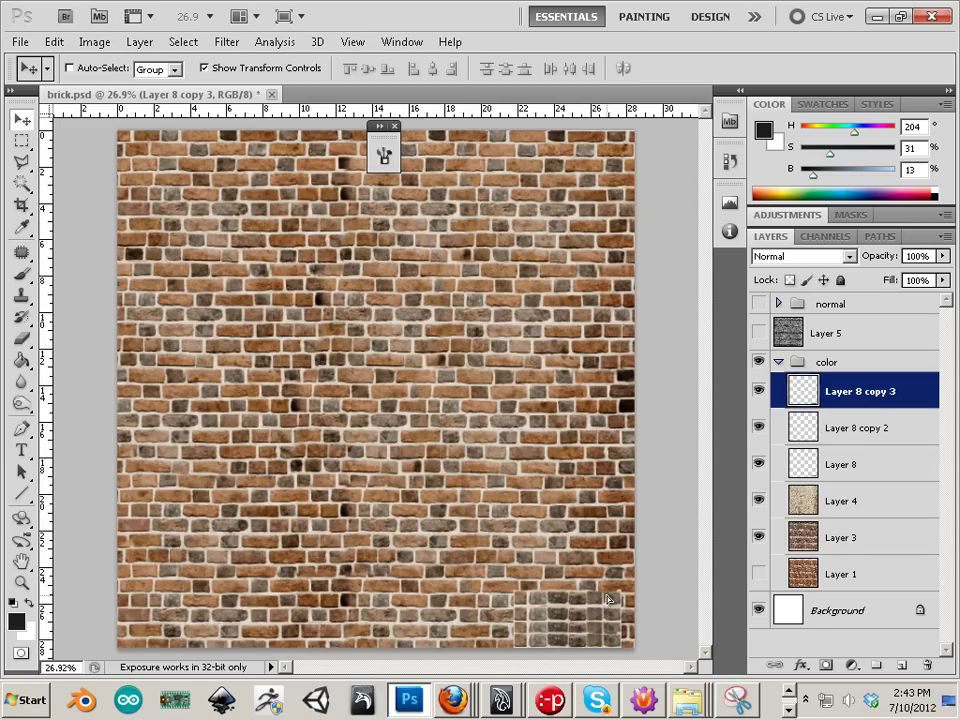
{"action": "key", "text": "ctrl+j"}
Save the color texture as a 24 bits/pixel Targa, replacing brick_cm.tga in the video warehouse folder.
{"action": "left_click", "coordinate": [20, 41]}
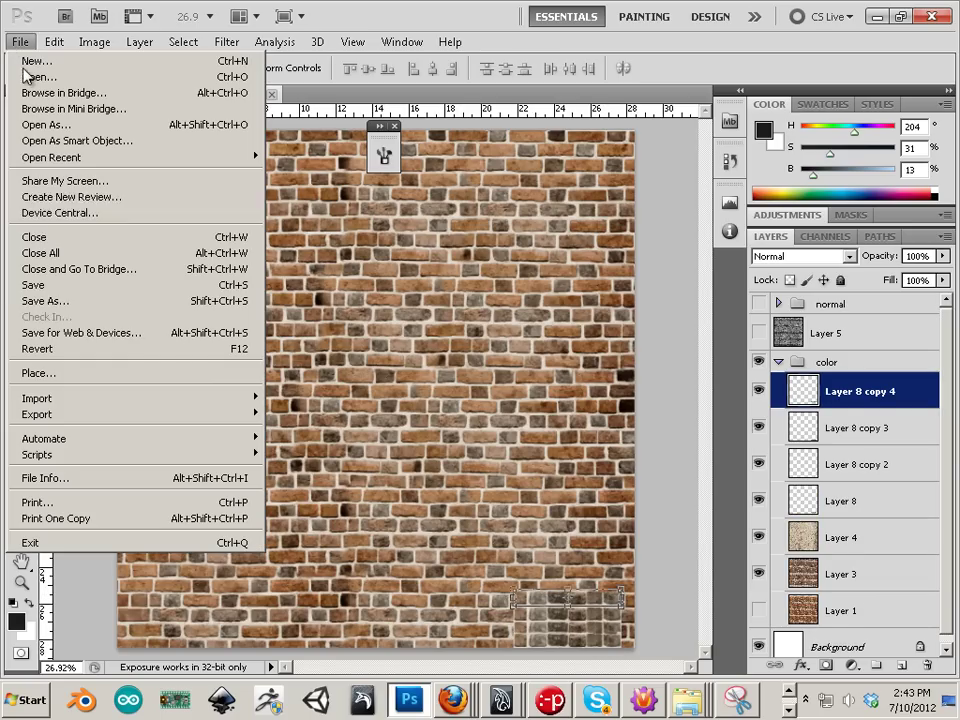
{"action": "left_click", "coordinate": [40, 302]}
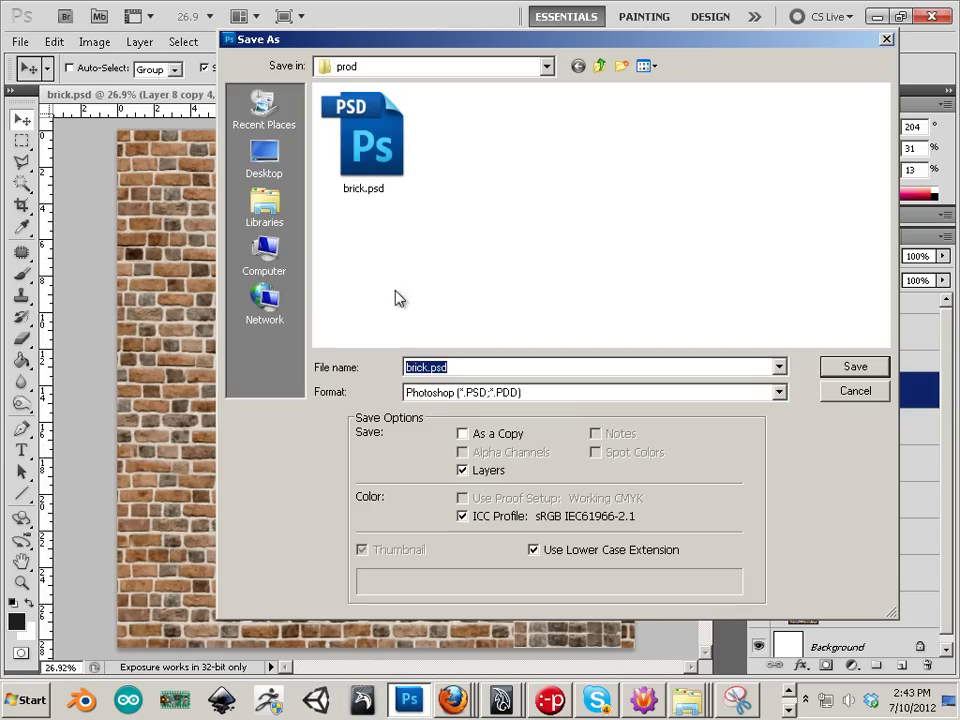
{"action": "left_click", "coordinate": [511, 397]}
{"action": "left_click", "coordinate": [513, 641]}
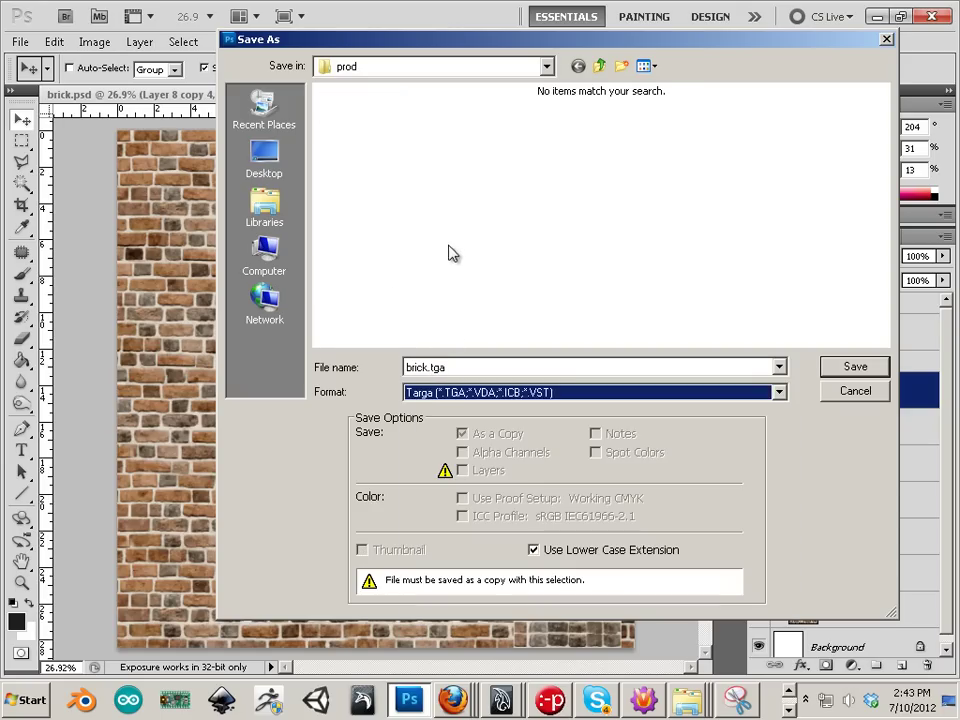
{"action": "left_click", "coordinate": [401, 70]}
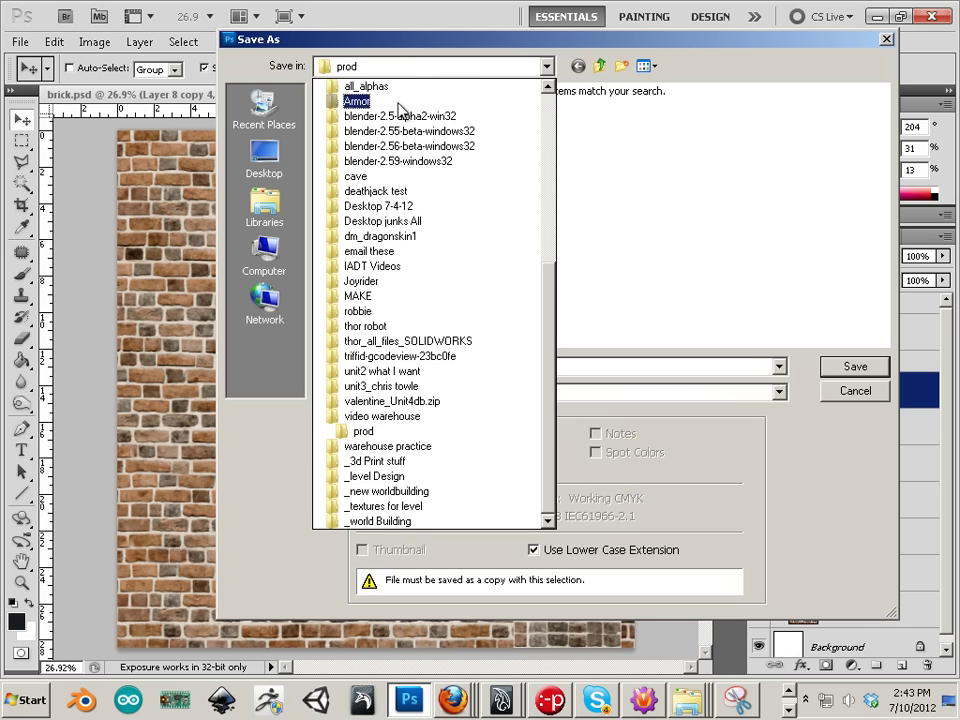
{"action": "left_click", "coordinate": [350, 356]}
{"action": "left_click", "coordinate": [579, 160]}
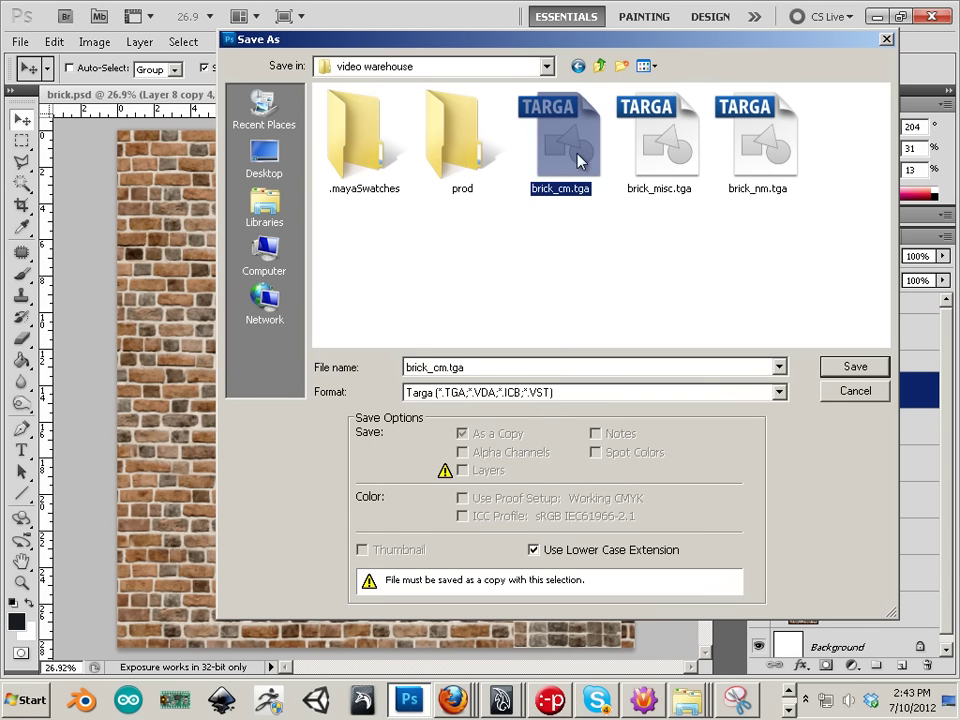
{"action": "left_click", "coordinate": [852, 367]}
{"action": "left_click", "coordinate": [391, 274]}
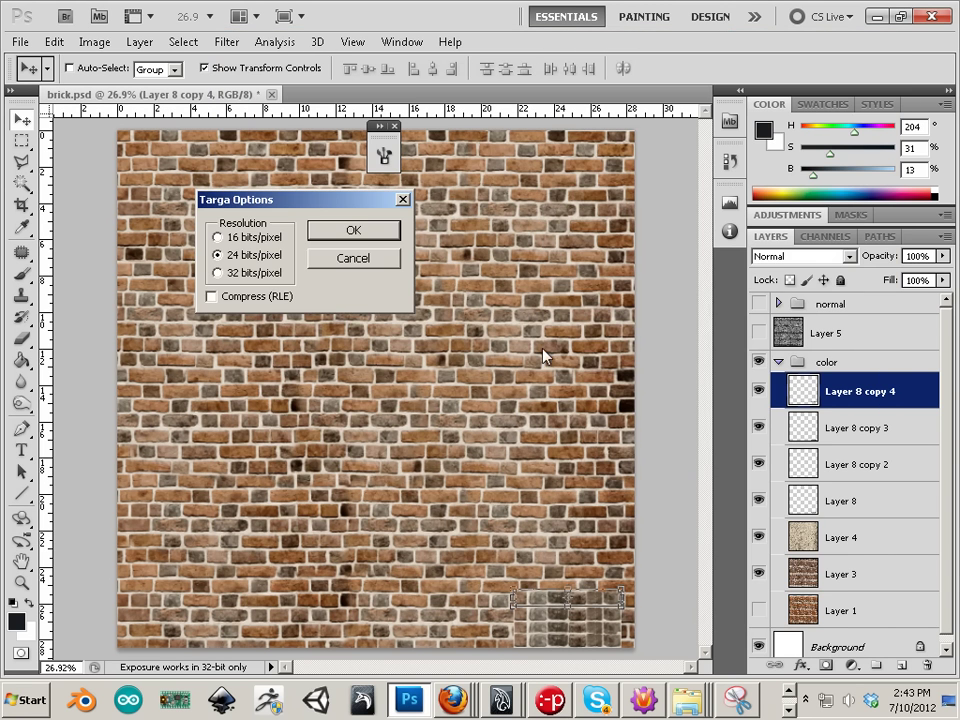
{"action": "left_click", "coordinate": [351, 229]}
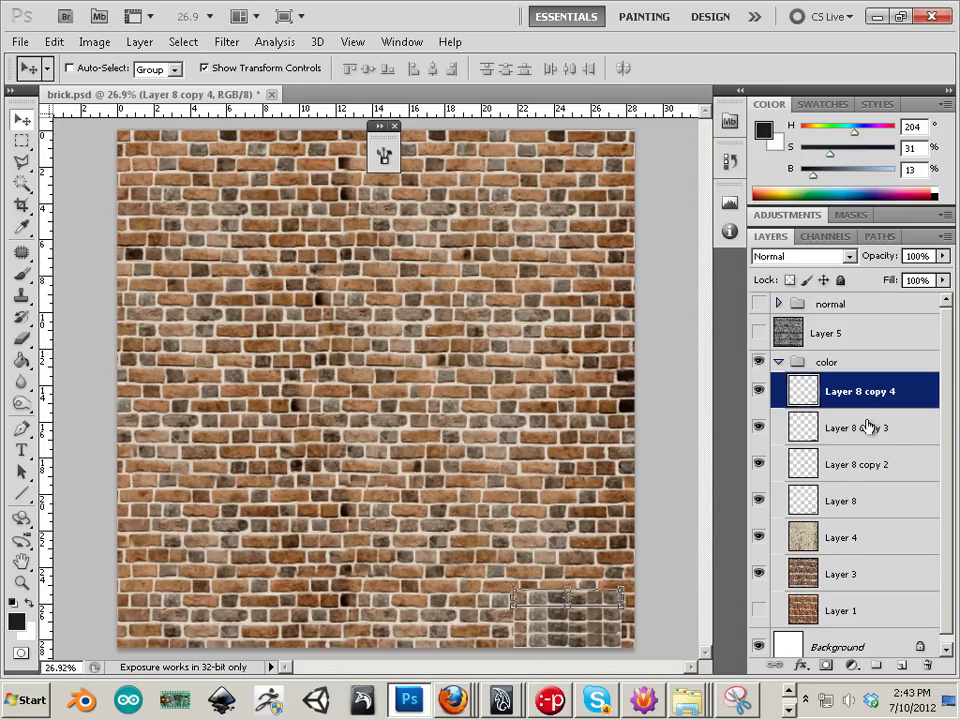
Merge the Layer 8 copies down into Layer 8, and duplicate the merged grey brick layer.
{"action": "key", "text": "Delete"}
{"action": "key", "text": "Delete"}
{"action": "key", "text": "Delete"}
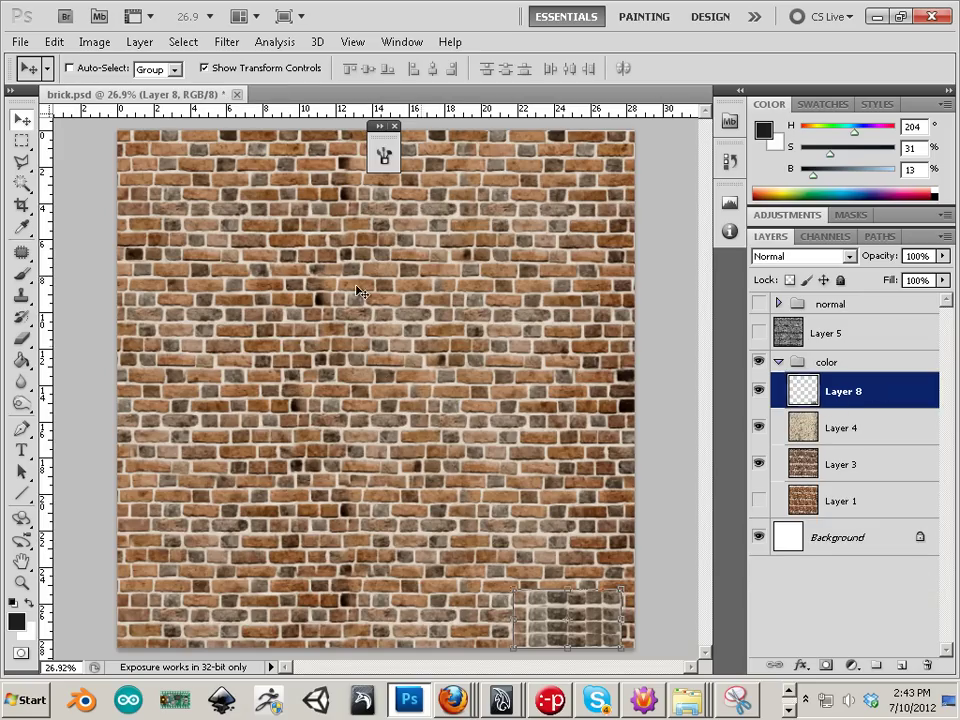
{"action": "left_click_drag", "start_coordinate": [808, 388], "coordinate": [901, 665]}
Apply the NVIDIA NormalMapFilter to Layer 8 copy 2 with the 4 sample filter type and a scale of 3.
{"action": "left_click", "coordinate": [227, 42]}
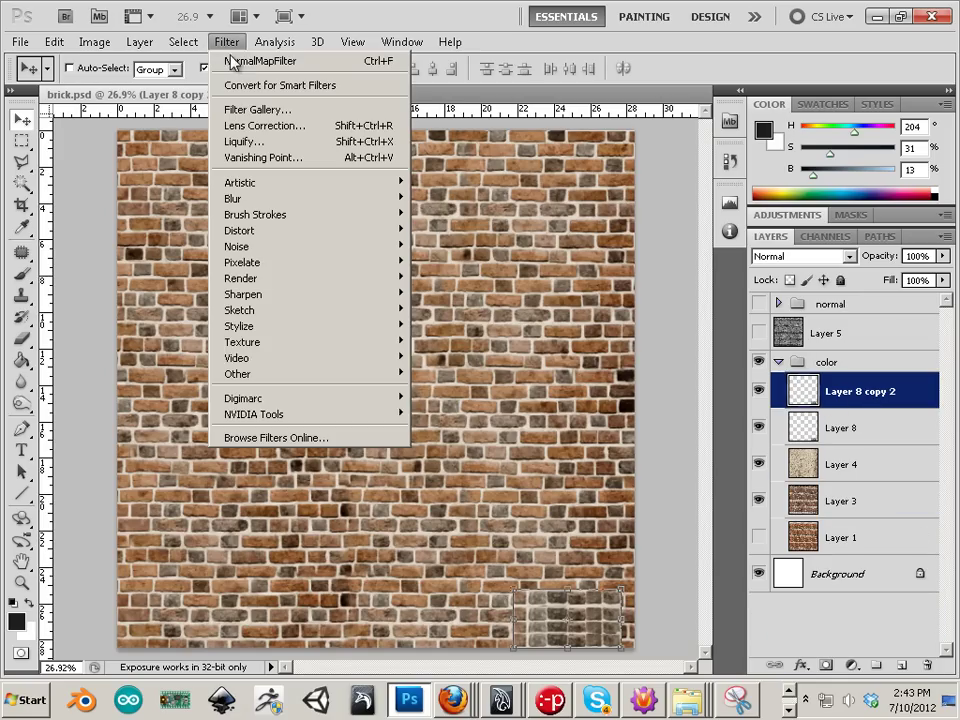
{"action": "mouse_move", "coordinate": [270, 416]}
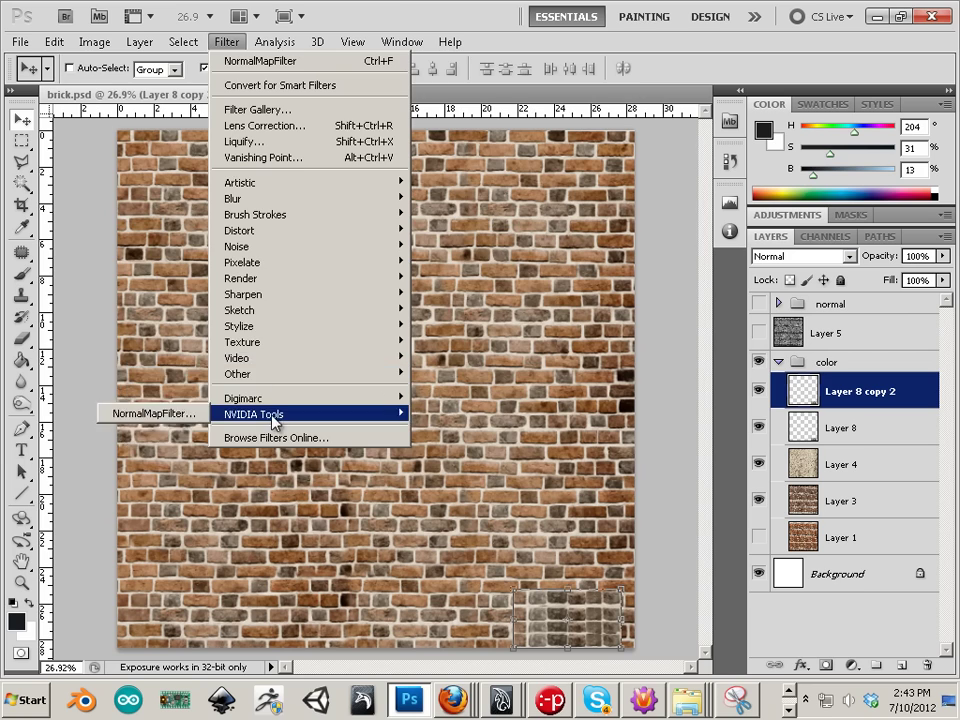
{"action": "left_click", "coordinate": [197, 414]}
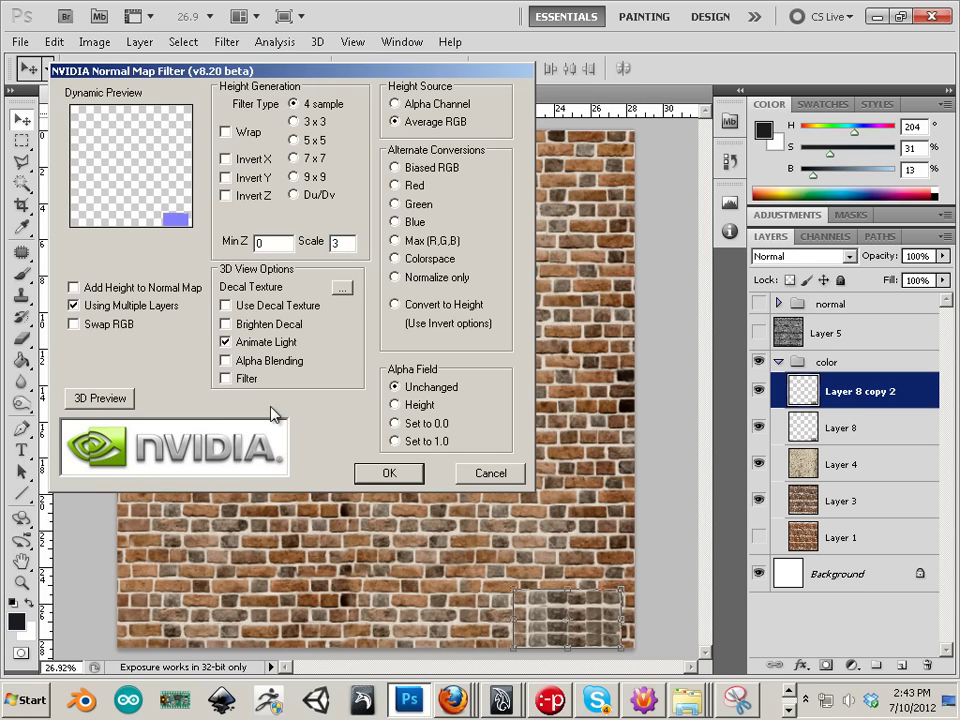
{"action": "left_click", "coordinate": [374, 473]}
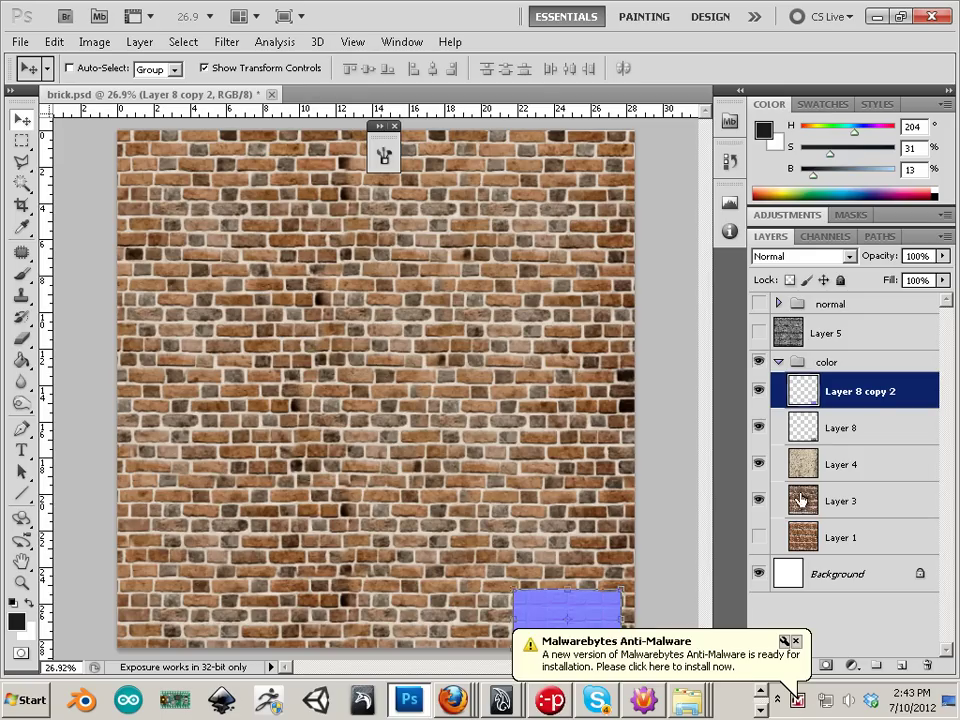
Move Layer 8 copy 2 into the normal group between Layer 8 copy and Layer 6, and show the group.
{"action": "left_click_drag", "start_coordinate": [866, 395], "coordinate": [858, 304]}
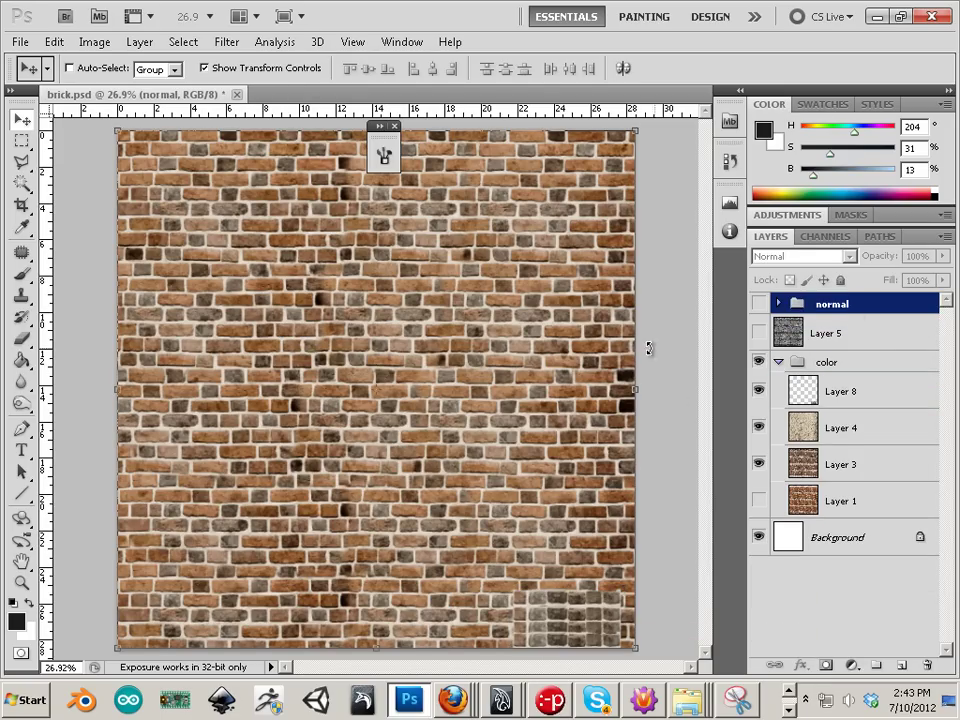
{"action": "left_click", "coordinate": [759, 304]}
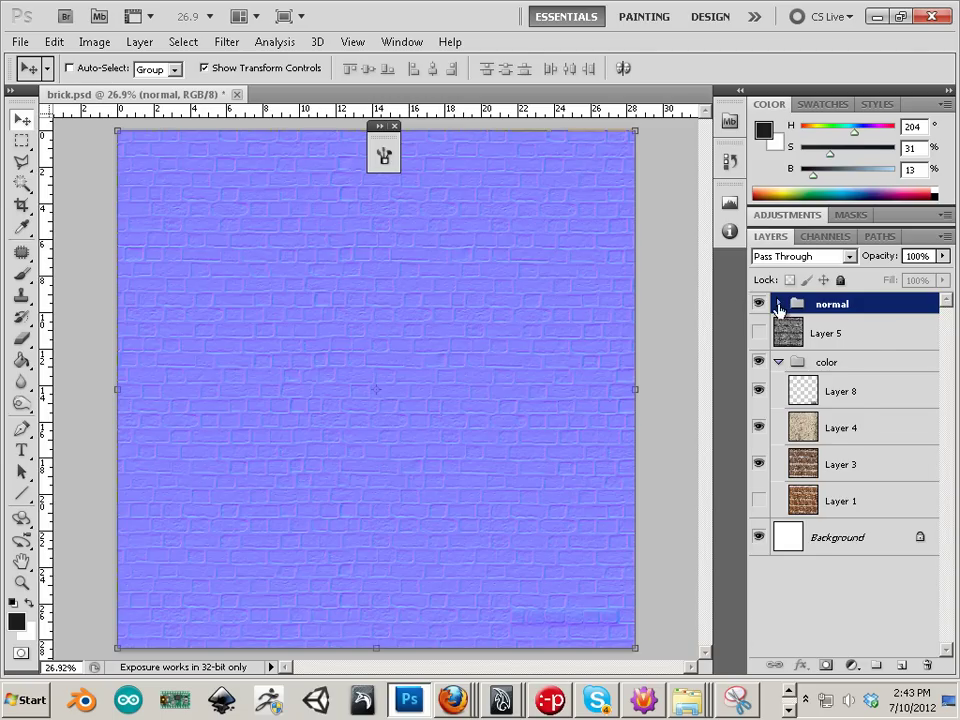
{"action": "left_click", "coordinate": [778, 304]}
{"action": "left_click_drag", "start_coordinate": [861, 418], "coordinate": [795, 366]}
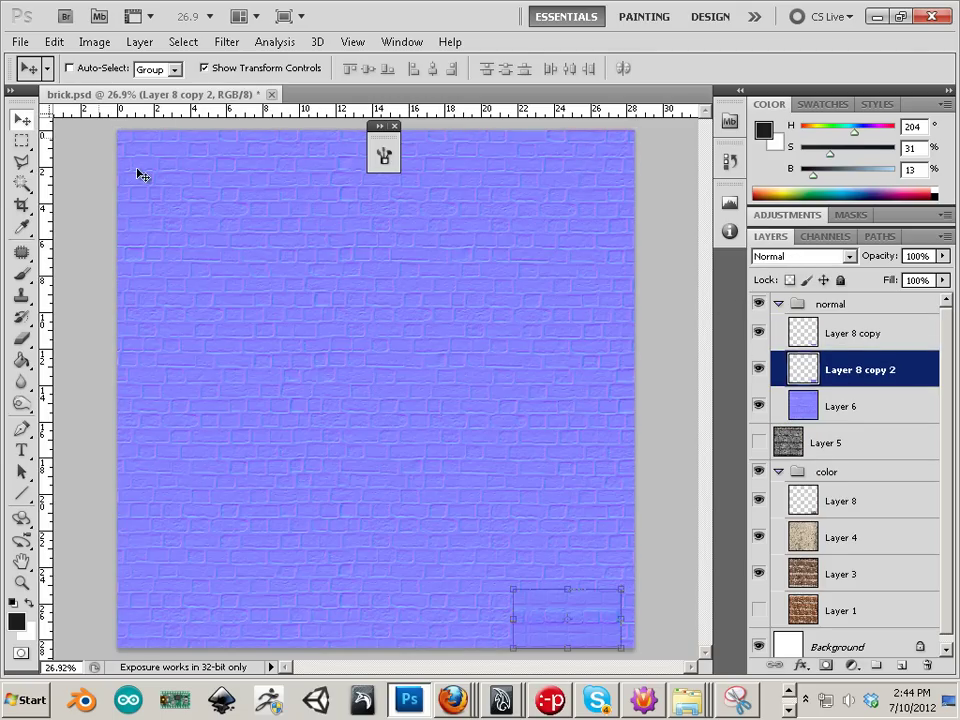
{"action": "left_click", "coordinate": [95, 42]}
{"action": "mouse_move", "coordinate": [125, 86]}
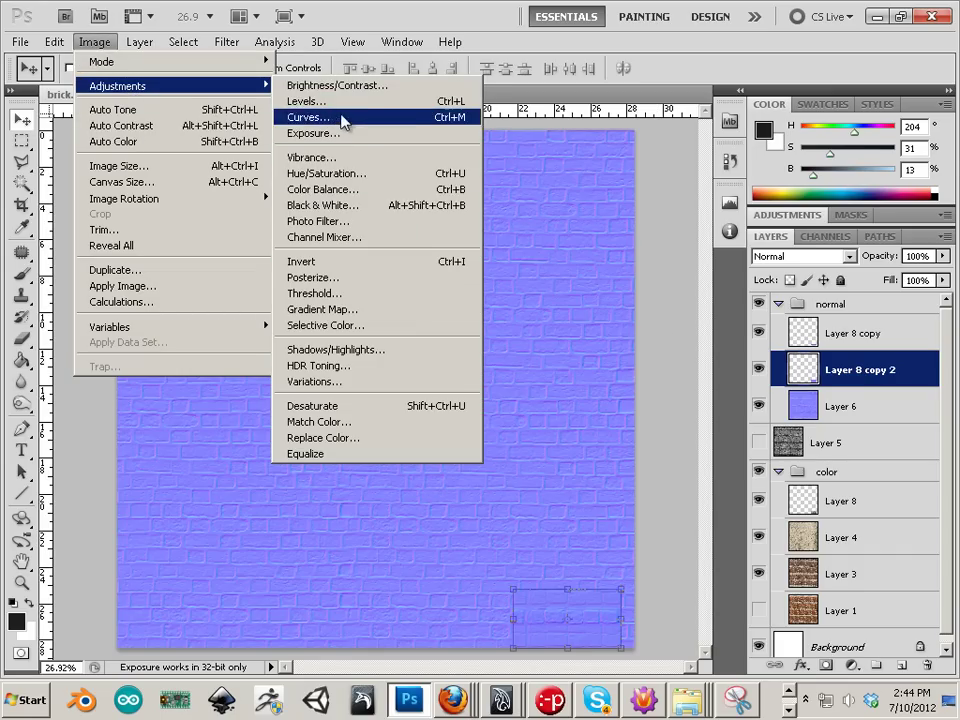
{"action": "left_click", "coordinate": [320, 101]}
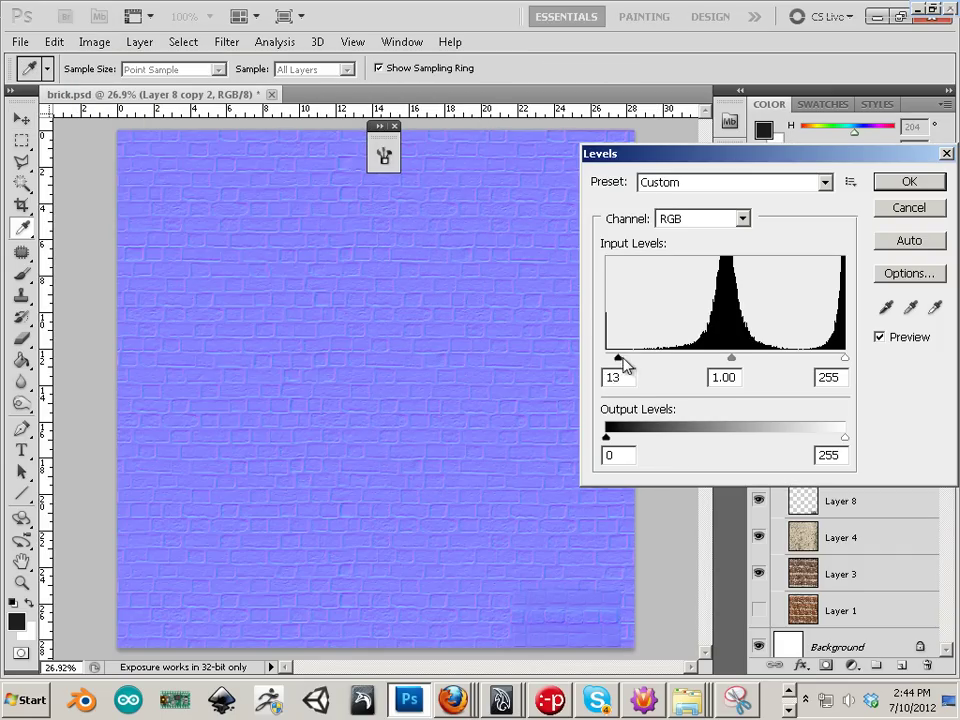
{"action": "mouse_move", "coordinate": [623, 365]}
{"action": "left_mouse_down"}
{"action": "mouse_move", "coordinate": [649, 364]}
{"action": "mouse_move", "coordinate": [639, 368]}
{"action": "left_mouse_up"}
{"action": "left_click_drag", "start_coordinate": [845, 357], "coordinate": [796, 363]}
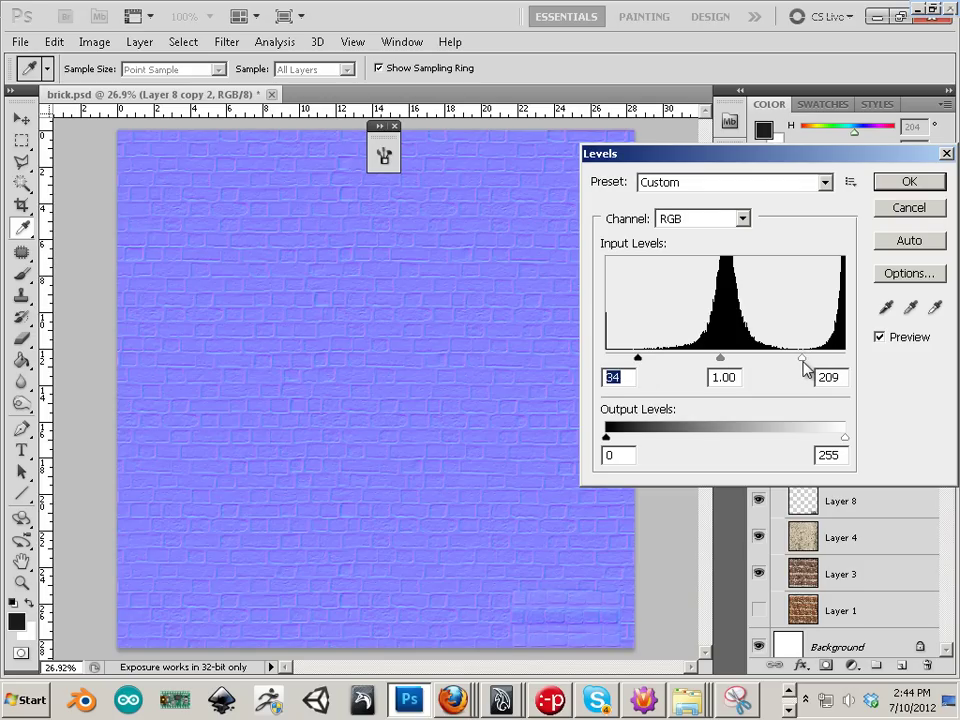
{"action": "left_click", "coordinate": [805, 360]}
{"action": "left_click_drag", "start_coordinate": [637, 357], "coordinate": [643, 358]}
{"action": "left_click_drag", "start_coordinate": [803, 365], "coordinate": [799, 364]}
{"action": "left_click", "coordinate": [911, 208]}
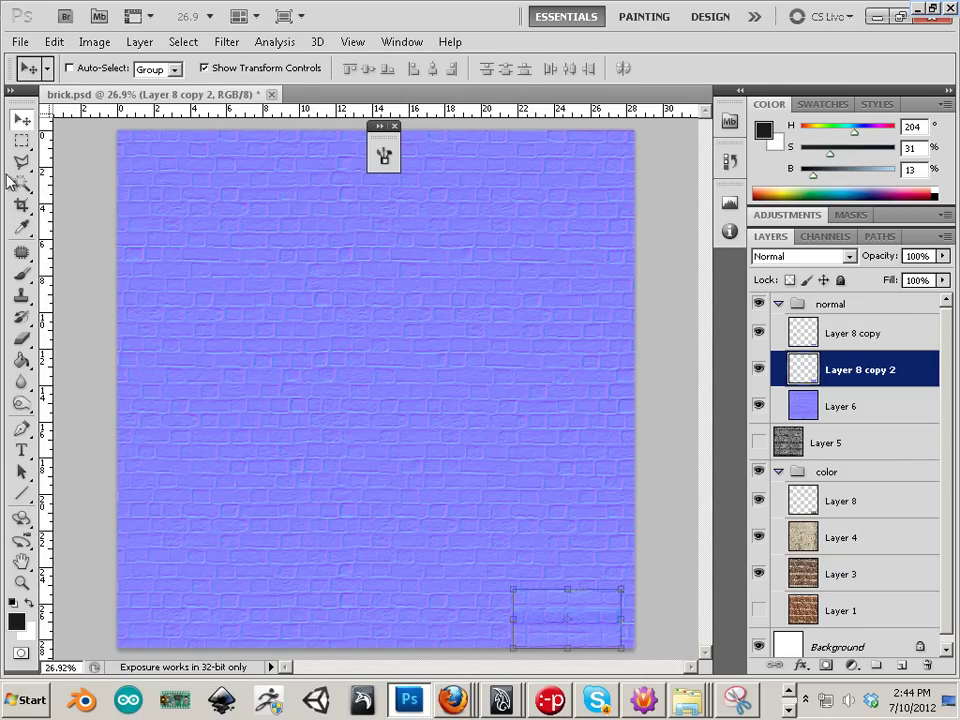
Save the normal map as a Targa file, replacing brick_nm.tga in the video warehouse folder.
{"action": "left_click", "coordinate": [21, 42]}
{"action": "left_click", "coordinate": [75, 300]}
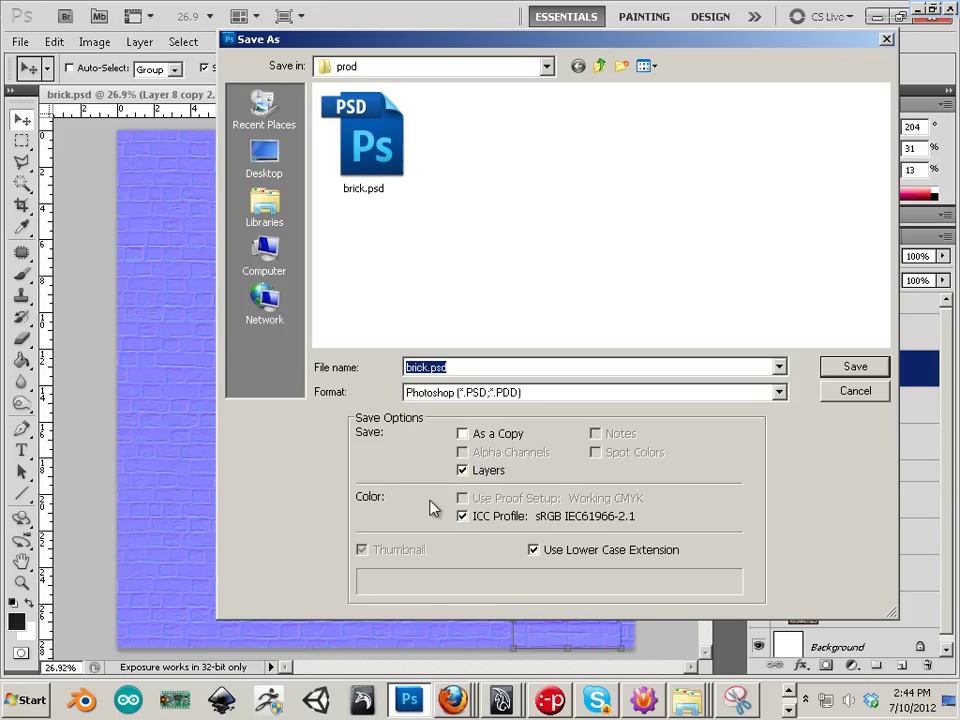
{"action": "left_click", "coordinate": [521, 392]}
{"action": "left_click", "coordinate": [543, 650]}
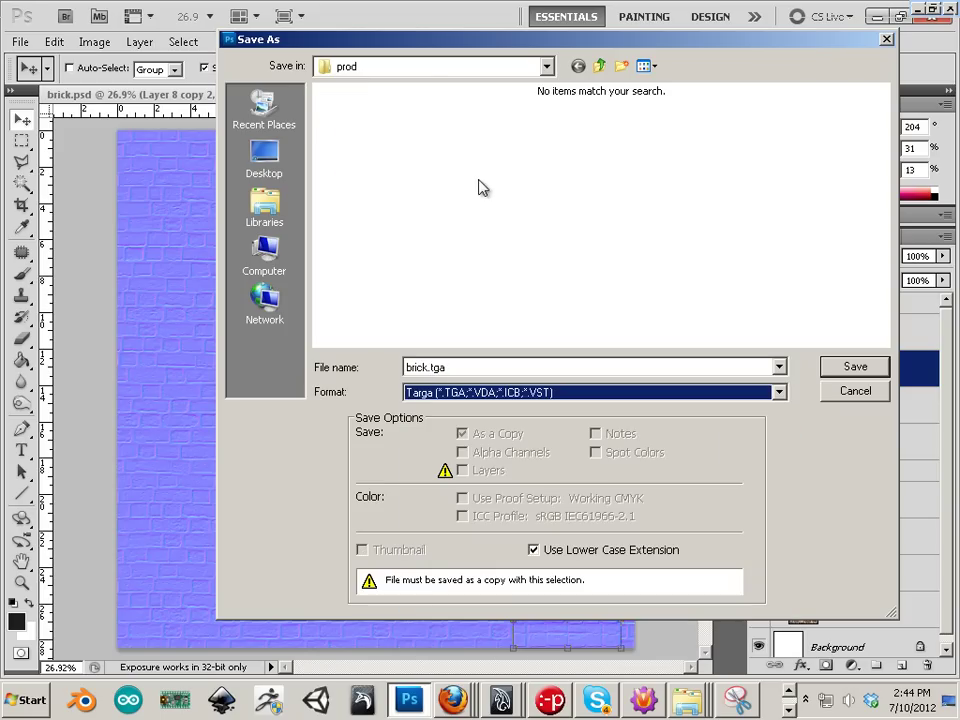
{"action": "left_click", "coordinate": [430, 72]}
{"action": "left_click", "coordinate": [400, 413]}
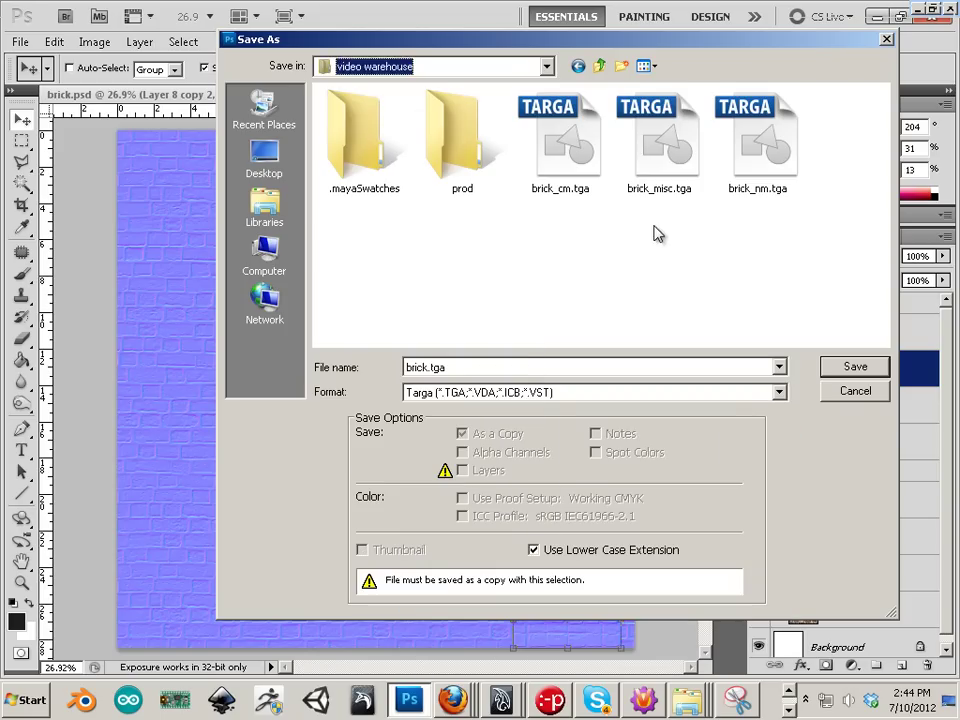
{"action": "left_click", "coordinate": [752, 150]}
{"action": "left_click", "coordinate": [855, 366]}
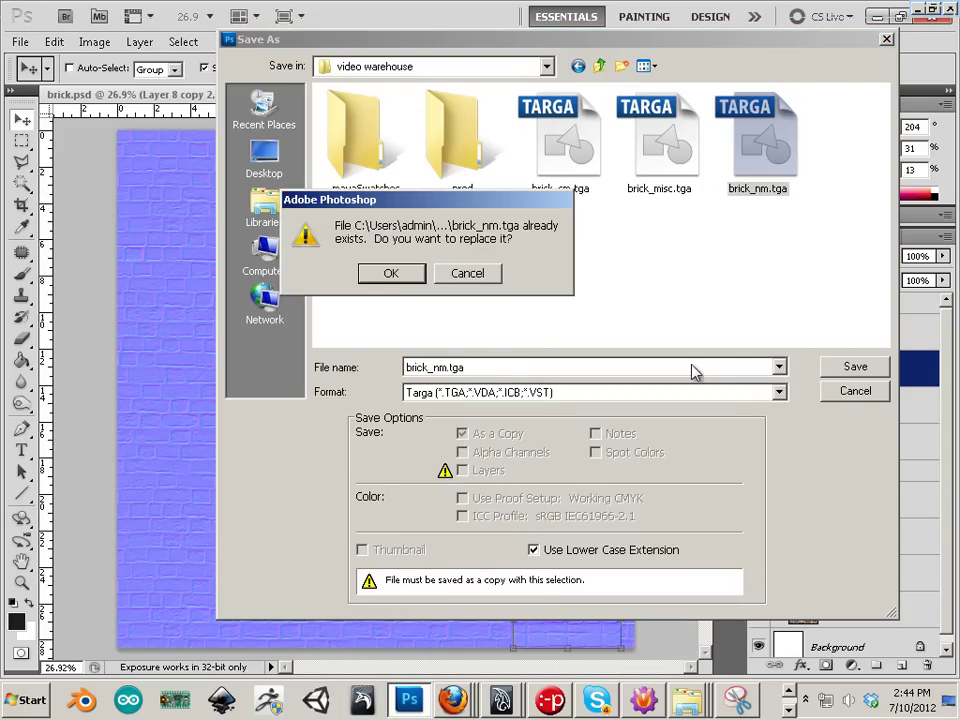
{"action": "left_click", "coordinate": [388, 272]}
{"action": "left_click", "coordinate": [354, 231]}
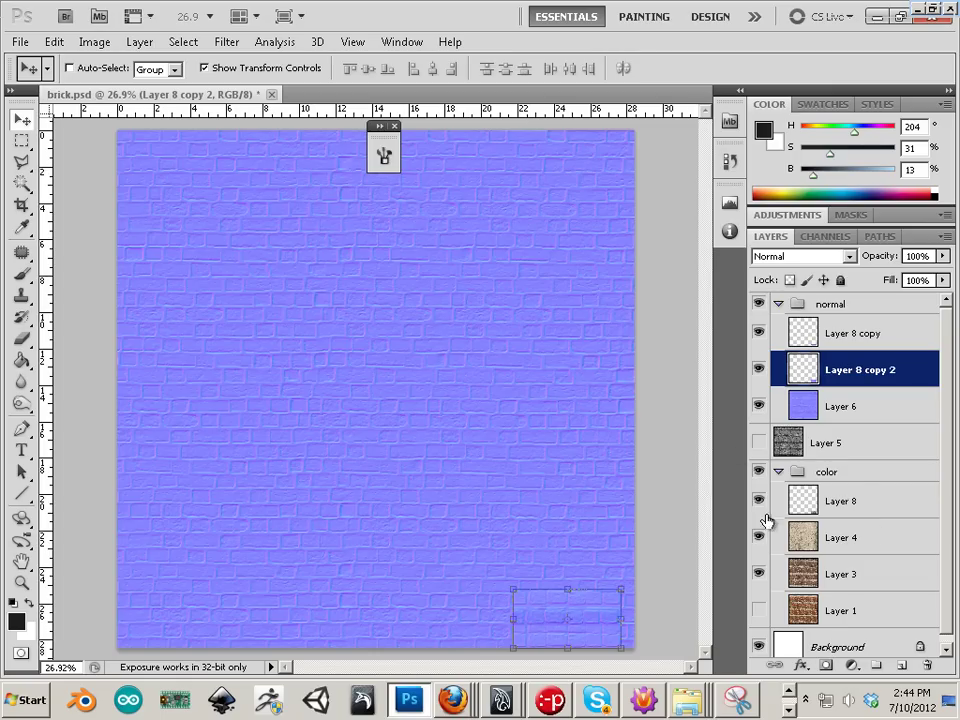
Collapse and hide the normal group, and save the color texture as a Targa, replacing brick_cm.tga in the video warehouse folder.
{"action": "left_click", "coordinate": [778, 302]}
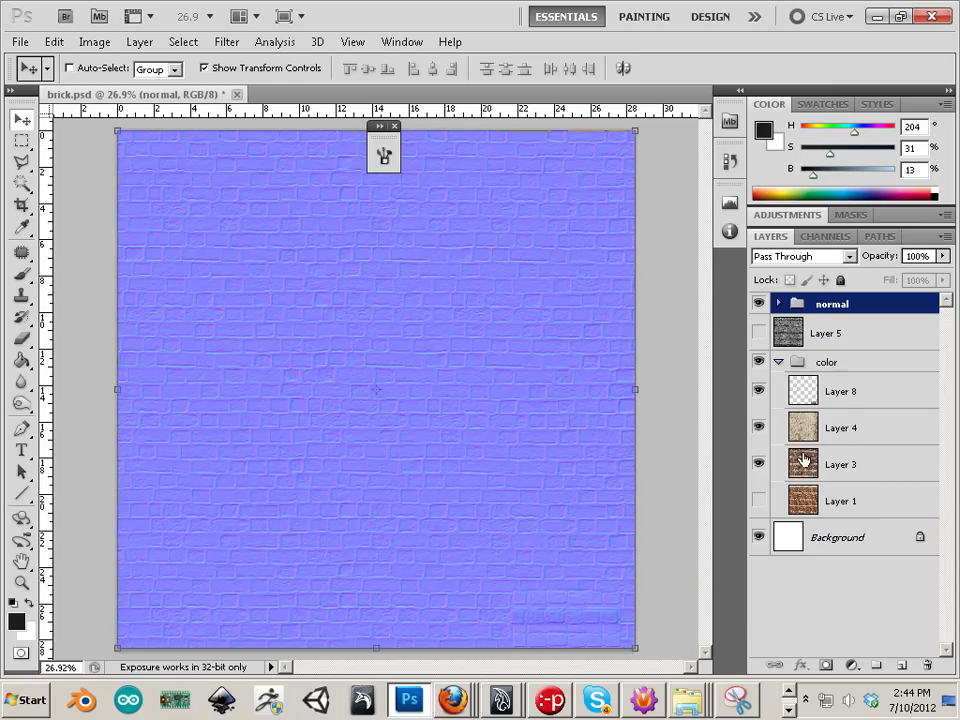
{"action": "left_click", "coordinate": [758, 304]}
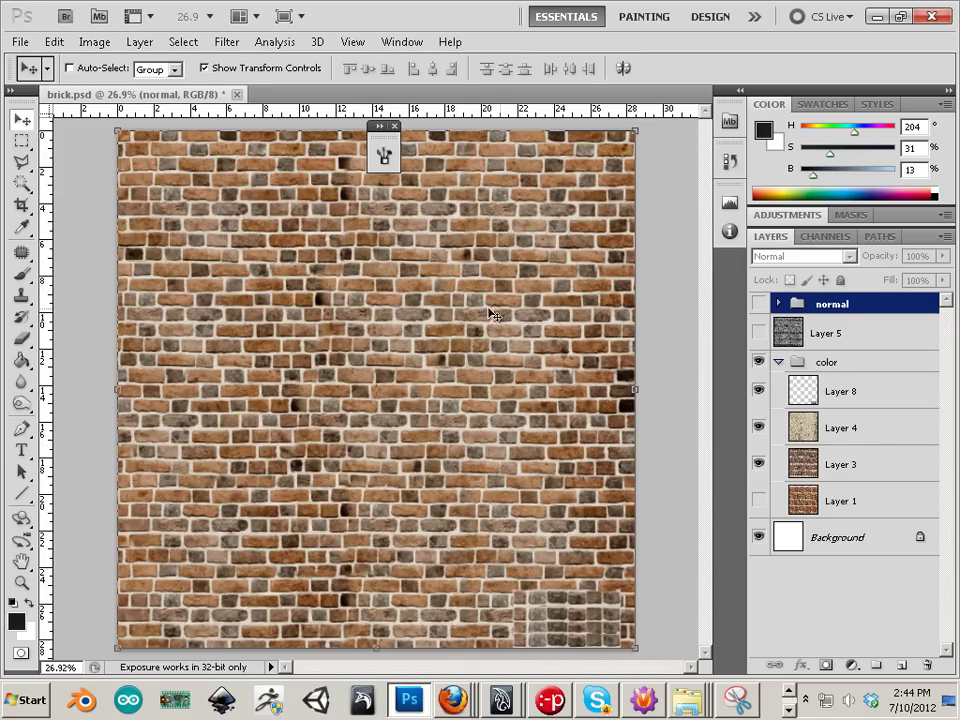
{"action": "left_click", "coordinate": [20, 42]}
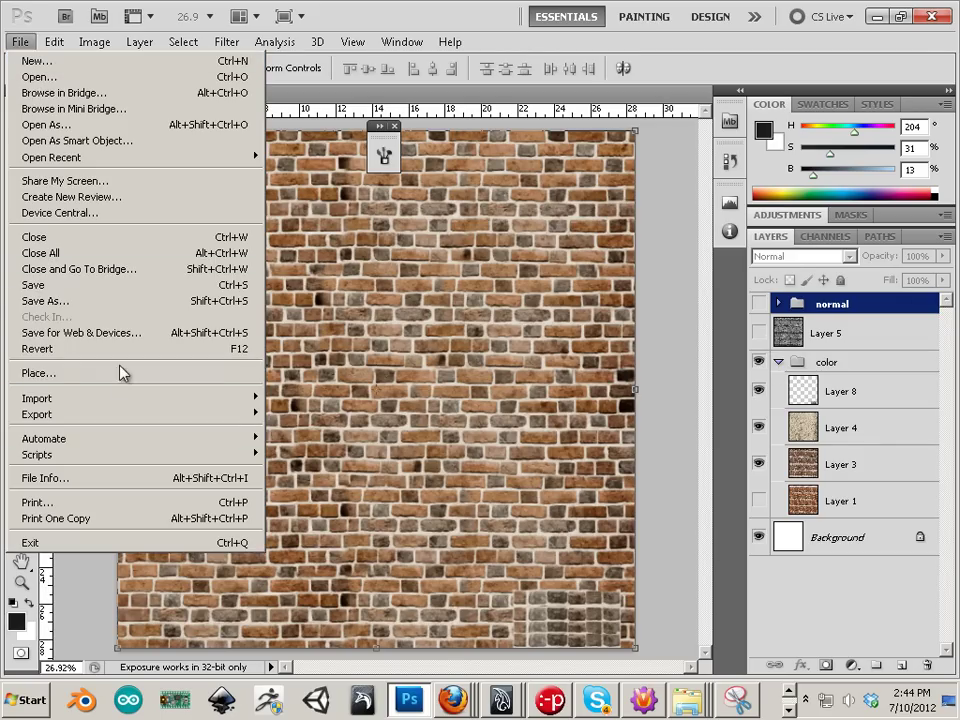
{"action": "left_click", "coordinate": [103, 303]}
{"action": "left_click", "coordinate": [680, 392]}
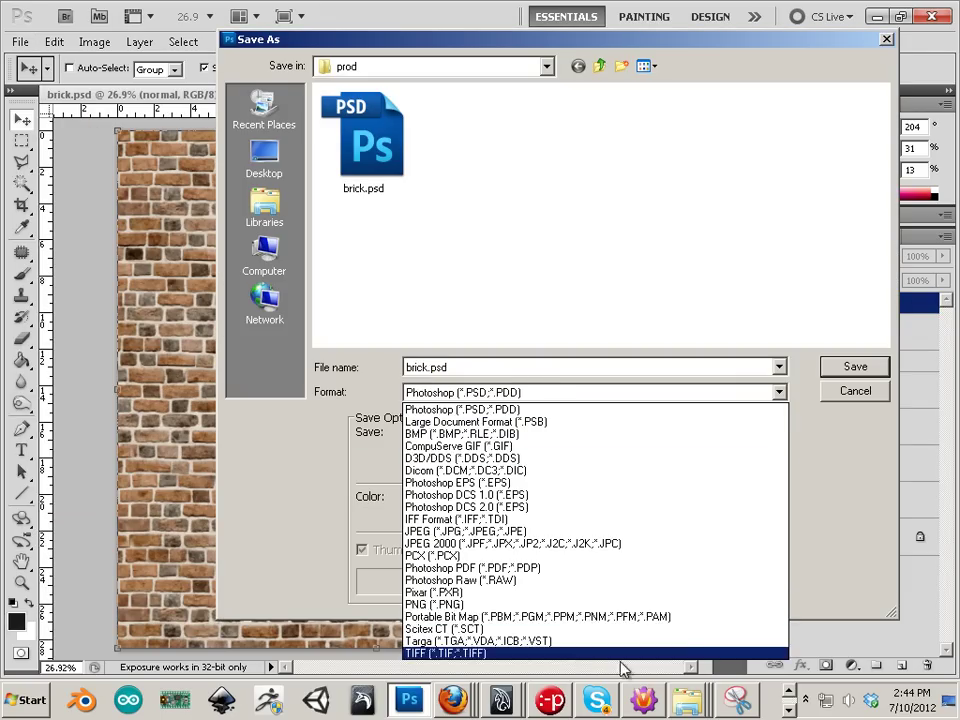
{"action": "left_click", "coordinate": [545, 652]}
{"action": "left_click", "coordinate": [433, 68]}
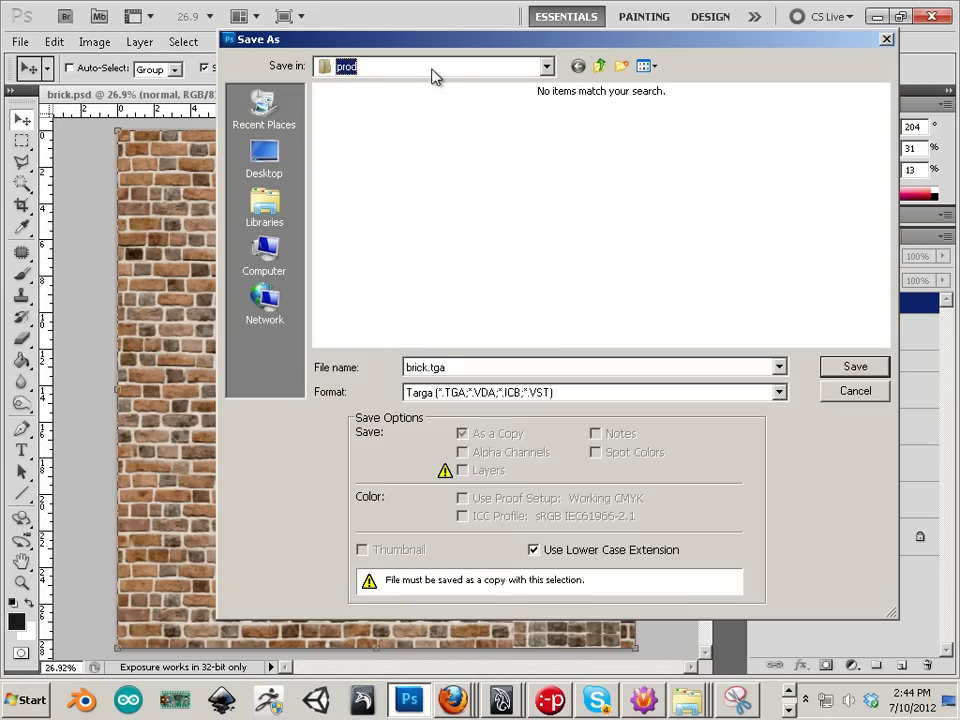
{"action": "left_click", "coordinate": [414, 417]}
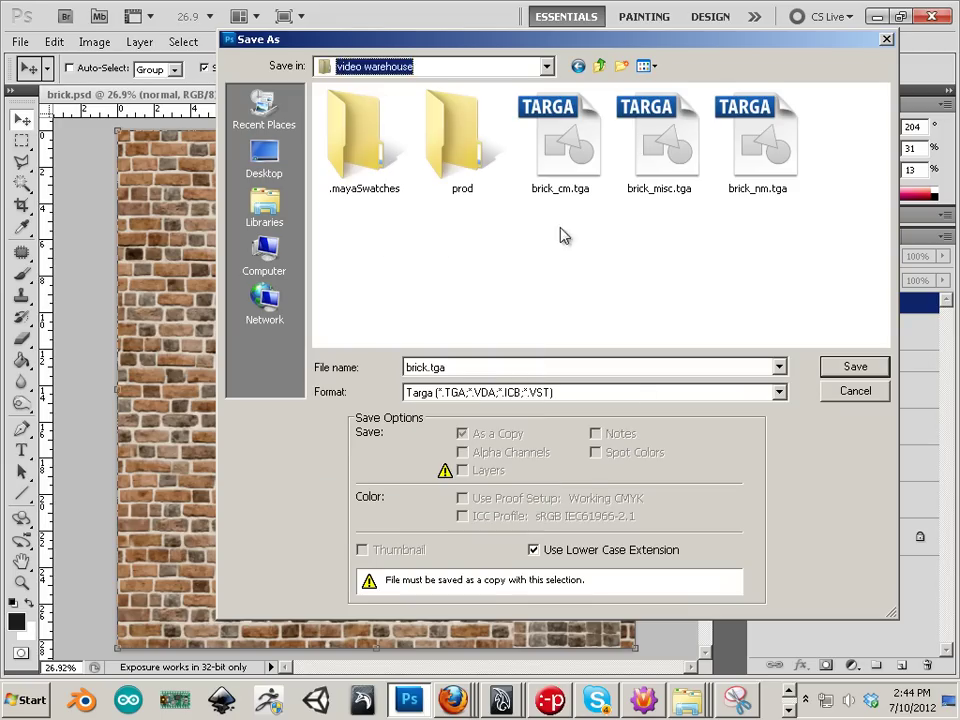
{"action": "left_click", "coordinate": [577, 148]}
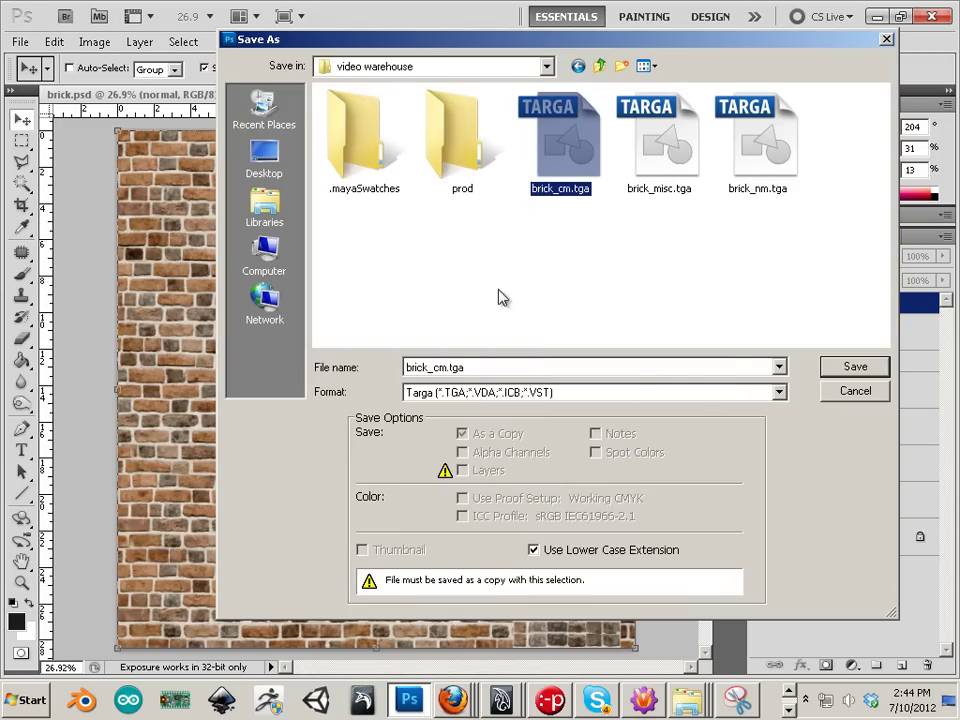
{"action": "left_click", "coordinate": [824, 370]}
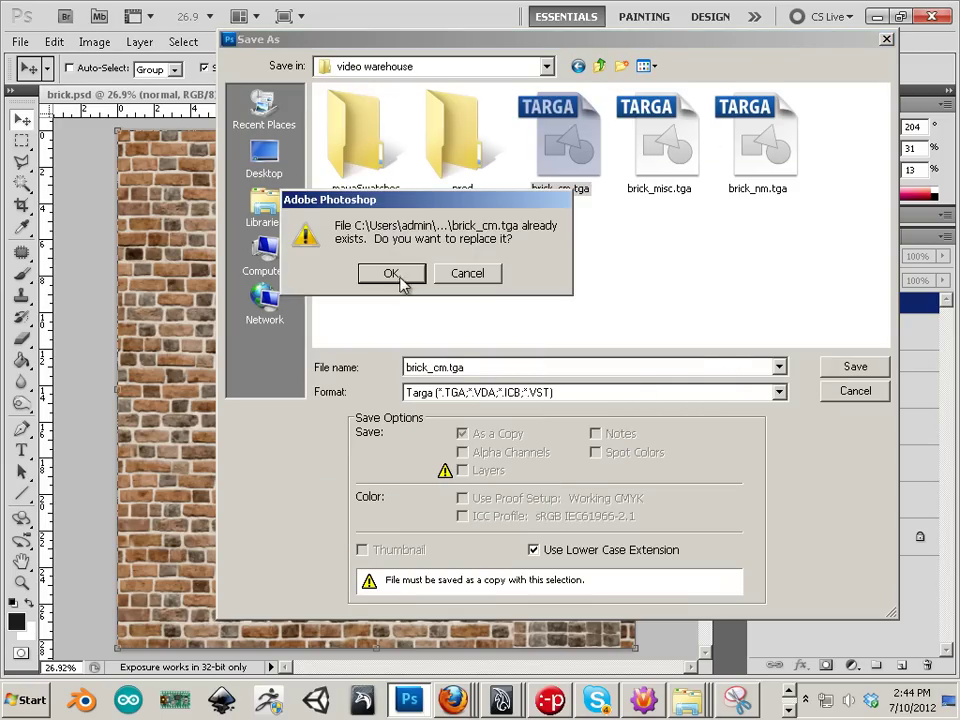
{"action": "left_click", "coordinate": [395, 276]}
{"action": "left_click", "coordinate": [353, 230]}
Save the brick.psd document and switch to Maya.
{"action": "left_click", "coordinate": [20, 41]}
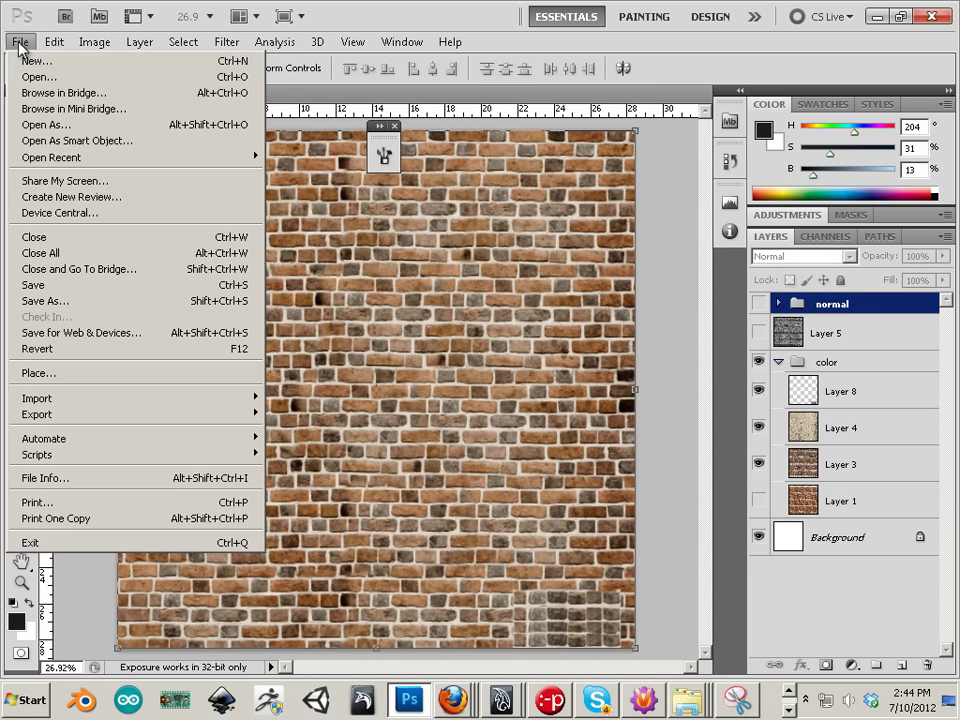
{"action": "left_click", "coordinate": [64, 284]}
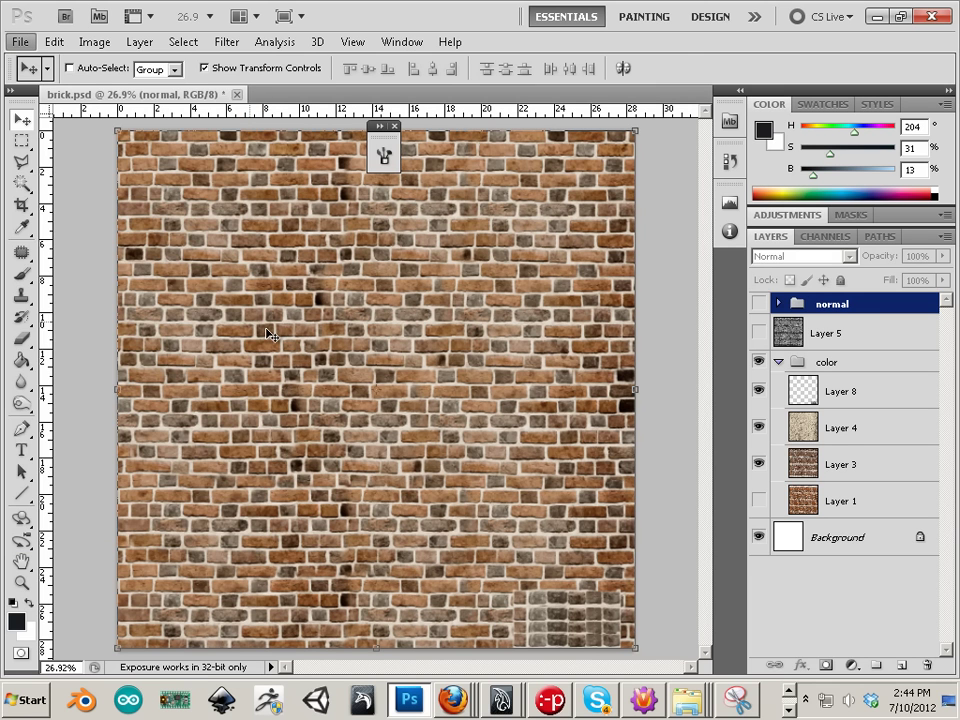
{"action": "mouse_move", "coordinate": [507, 706]}
{"action": "left_click", "coordinate": [490, 660]}
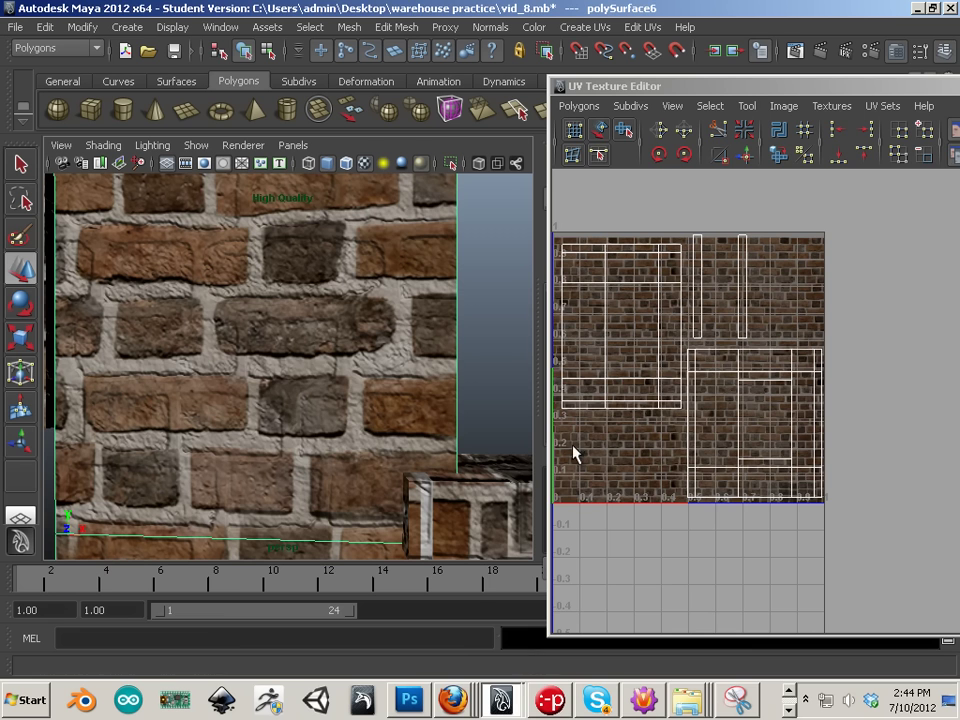
Reload the image files of the brick_cm_1 and brick_nm_1 textures in Hypershade and close Hypershade.
{"action": "left_click_drag", "start_coordinate": [681, 90], "coordinate": [420, 215]}
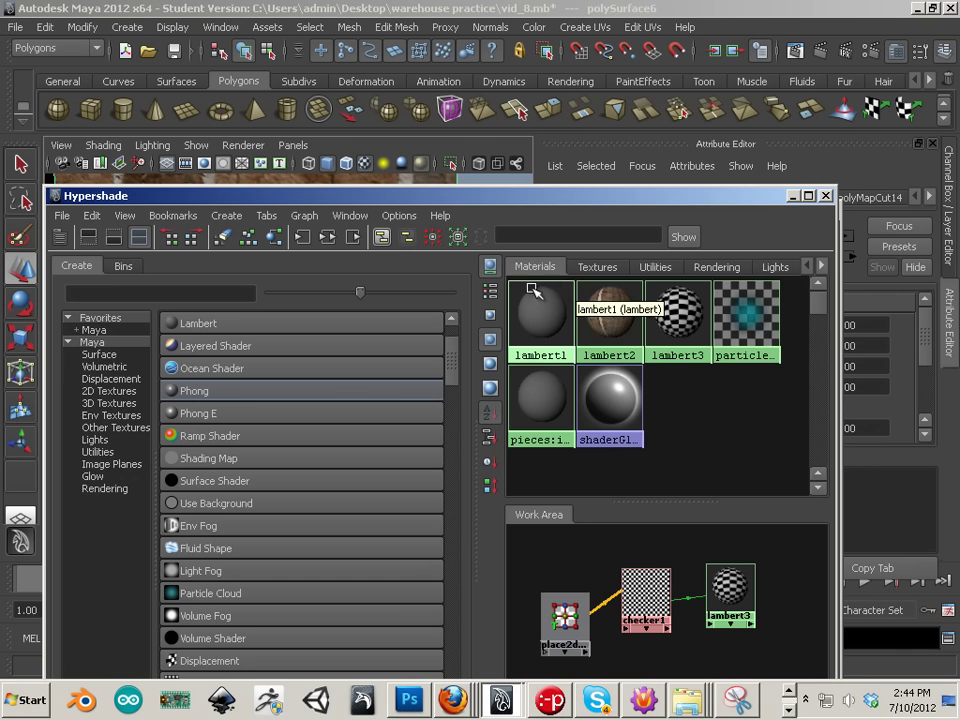
{"action": "left_click", "coordinate": [577, 266]}
{"action": "right_click", "coordinate": [540, 320]}
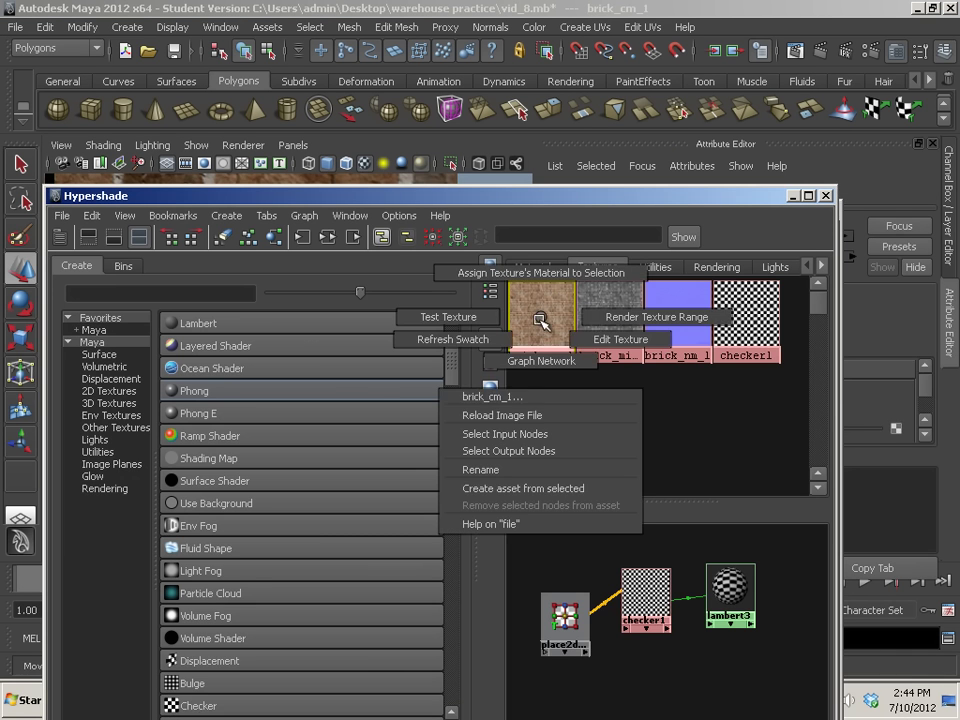
{"action": "right_click_drag", "start_coordinate": [523, 467], "coordinate": [536, 414]}
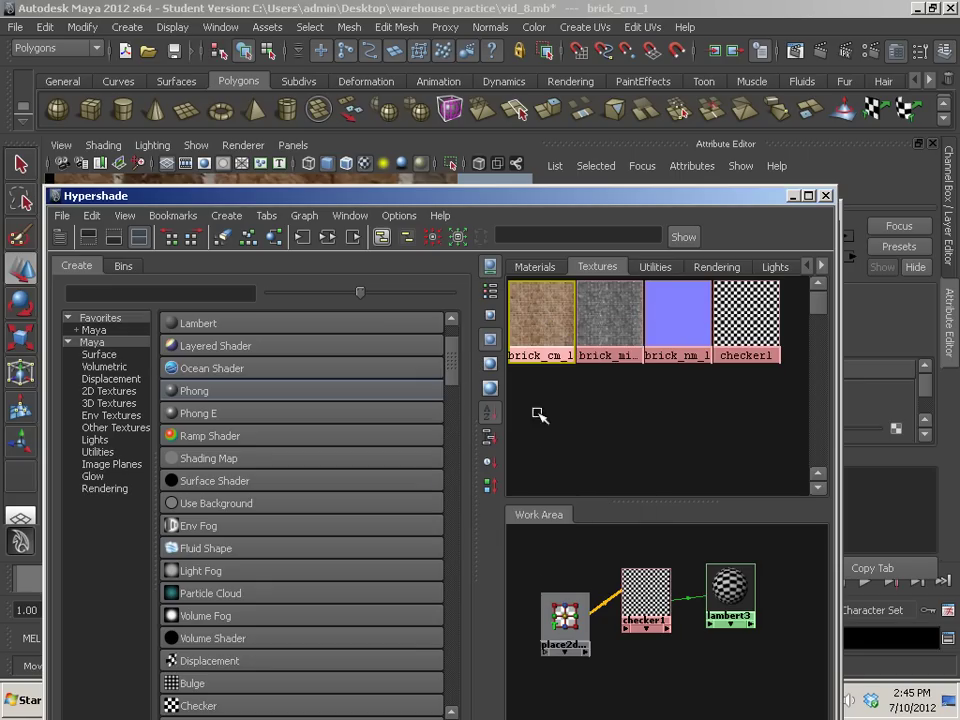
{"action": "left_click", "coordinate": [600, 327]}
{"action": "left_click", "coordinate": [680, 326]}
{"action": "right_click", "coordinate": [672, 325]}
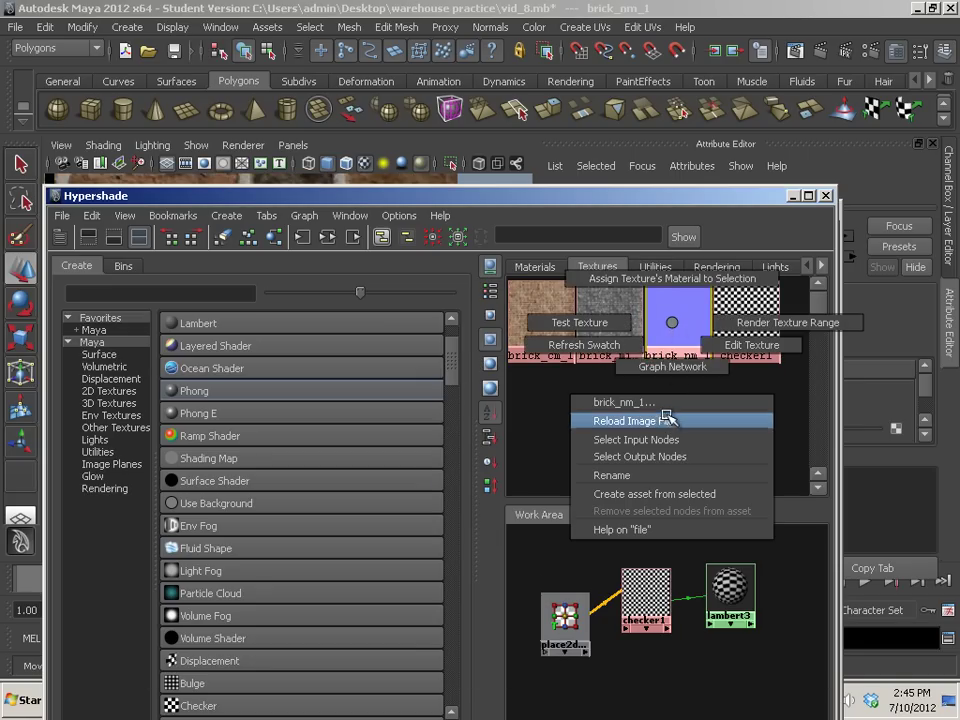
{"action": "right_click_drag", "start_coordinate": [663, 416], "coordinate": [663, 418]}
{"action": "left_click", "coordinate": [825, 196]}
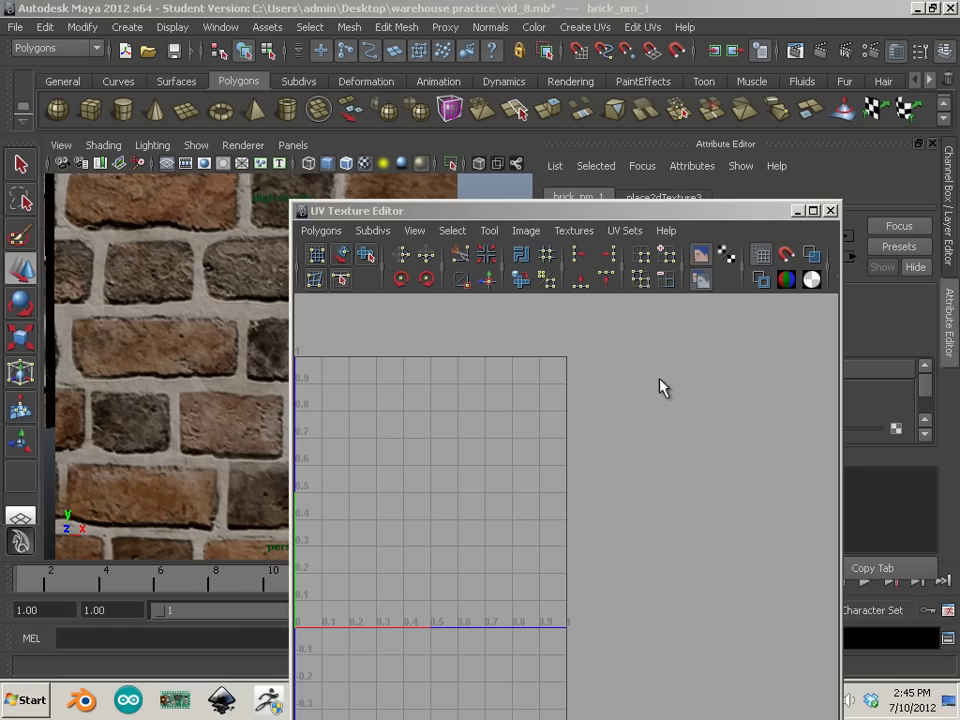
Move window piece polySurface13 to about X 5.050 and Y -13.754, lining its bricks up with the neighbouring wall.
{"action": "left_click_drag", "start_coordinate": [405, 211], "coordinate": [956, 290]}
{"action": "middle_click_drag", "start_coordinate": [407, 378], "coordinate": [467, 348], "text": "alt"}
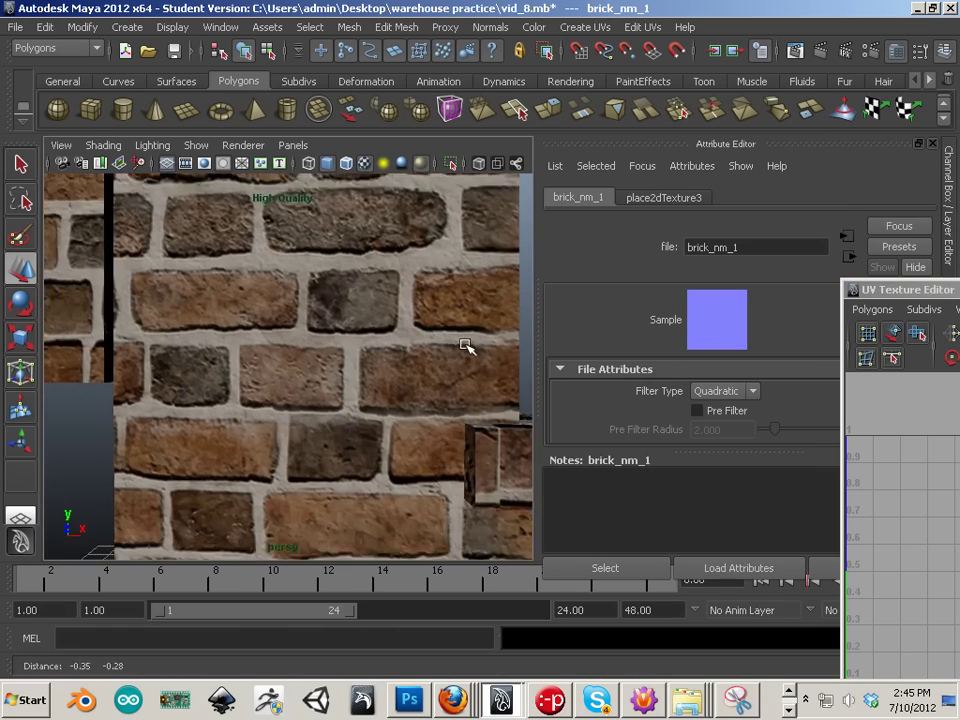
{"action": "right_click_drag", "start_coordinate": [467, 348], "coordinate": [268, 329], "text": "alt"}
{"action": "left_click_drag", "start_coordinate": [268, 328], "coordinate": [414, 452], "text": "alt"}
{"action": "key", "text": "w"}
{"action": "left_click", "coordinate": [222, 318]}
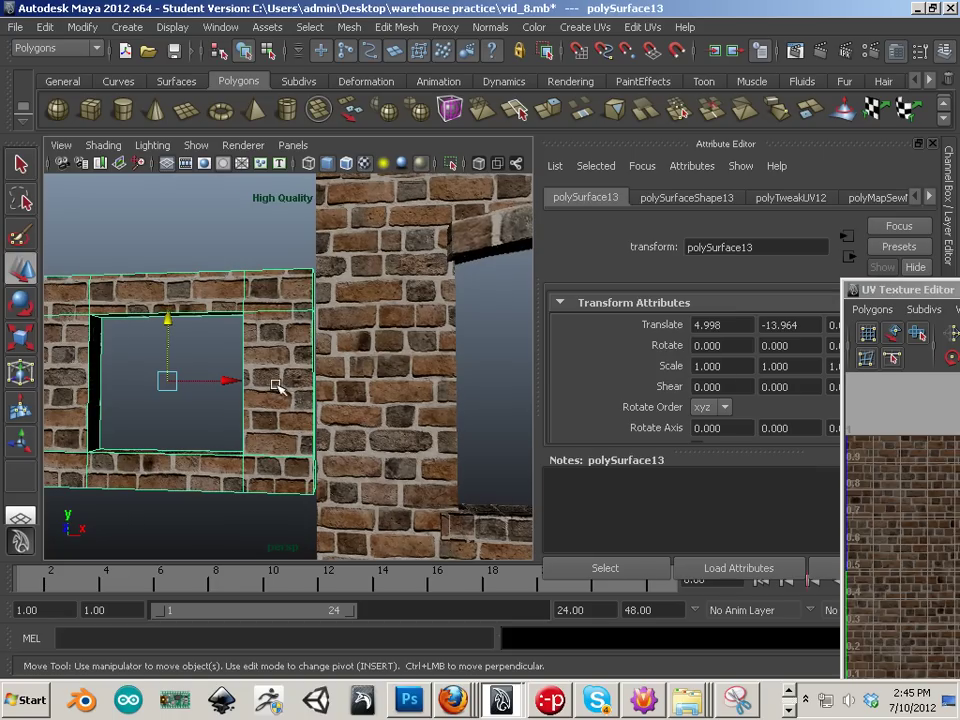
{"action": "left_click_drag", "start_coordinate": [167, 321], "coordinate": [166, 298]}
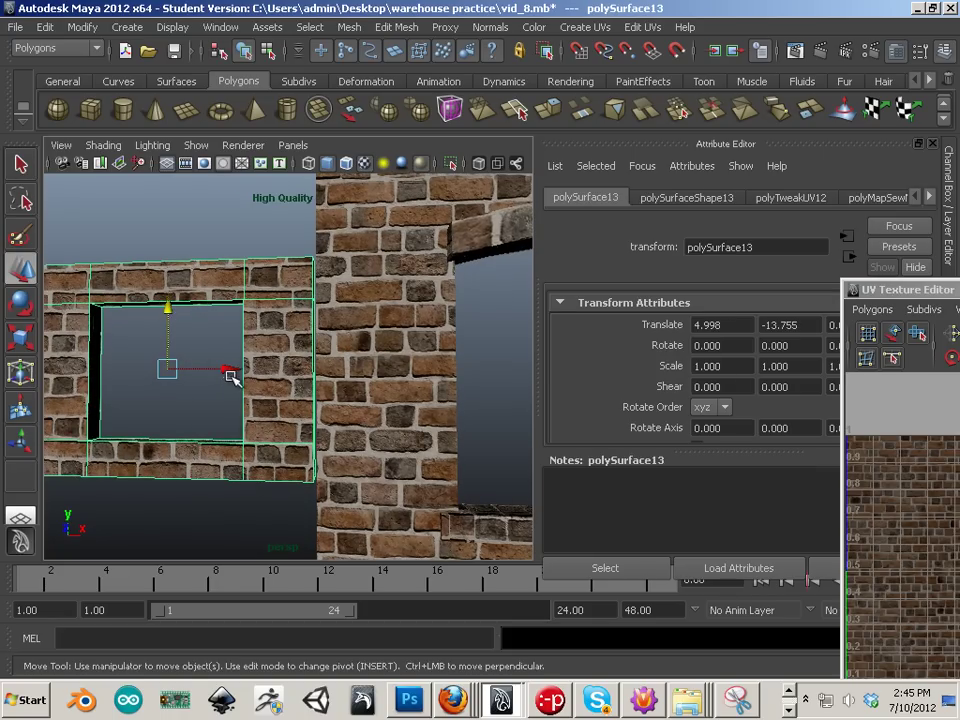
{"action": "left_click", "coordinate": [208, 373]}
{"action": "left_click", "coordinate": [279, 381]}
{"action": "left_click_drag", "start_coordinate": [246, 370], "coordinate": [249, 370]}
{"action": "left_click_drag", "start_coordinate": [170, 313], "coordinate": [171, 310]}
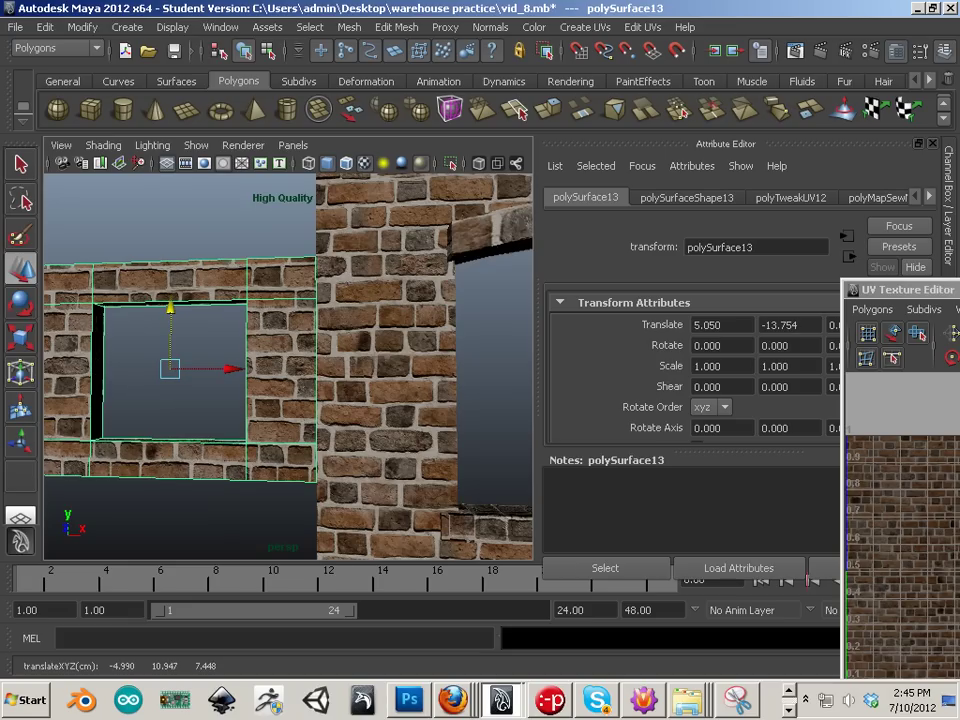
Select all UVs of polySurface13 and scale them down uniformly so its bricks approach the neighbouring wall's brick size.
{"action": "left_click_drag", "start_coordinate": [918, 294], "coordinate": [613, 233]}
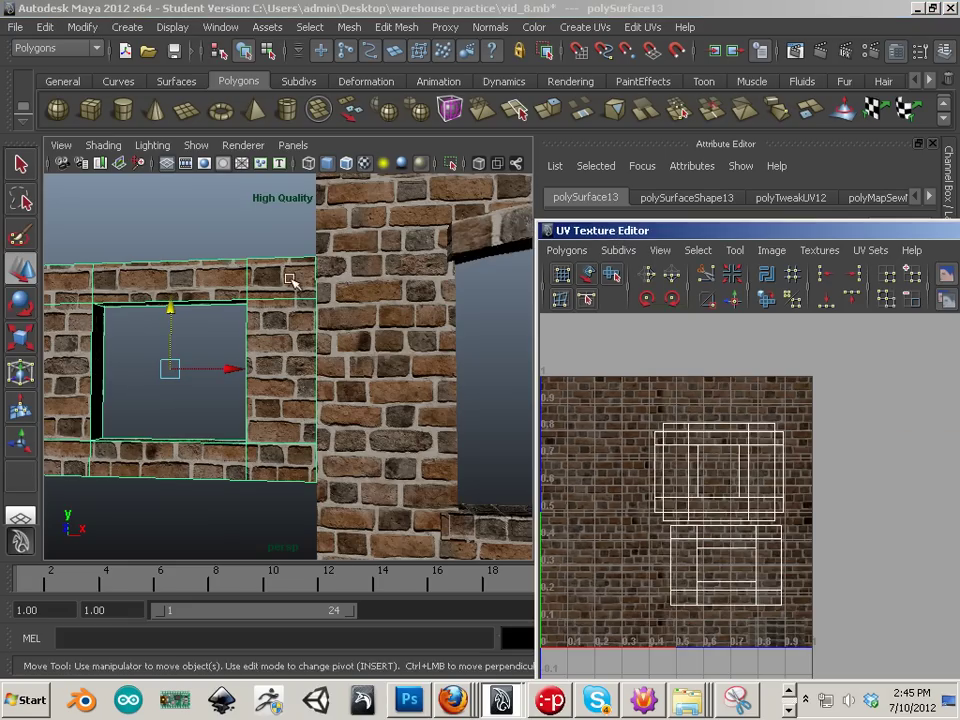
{"action": "middle_click_drag", "start_coordinate": [282, 284], "coordinate": [251, 219], "text": "alt"}
{"action": "right_click_drag", "start_coordinate": [255, 222], "coordinate": [360, 274], "text": "alt"}
{"action": "right_click_drag", "start_coordinate": [697, 489], "coordinate": [767, 489]}
{"action": "left_click_drag", "start_coordinate": [585, 393], "coordinate": [790, 612]}
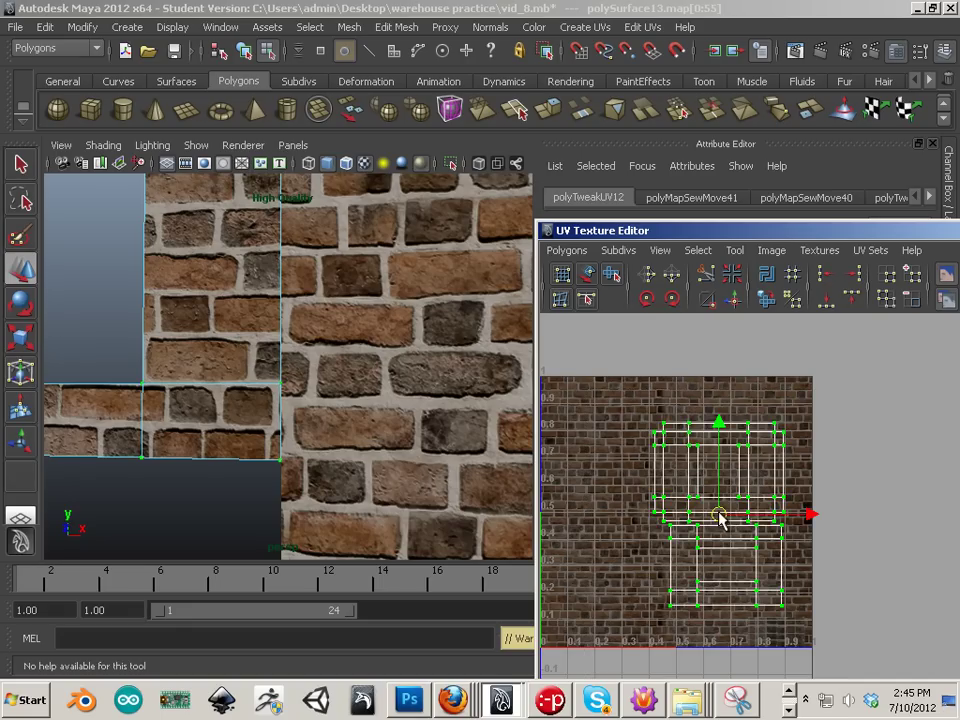
{"action": "key", "text": "r"}
{"action": "left_click_drag", "start_coordinate": [719, 516], "coordinate": [734, 541]}
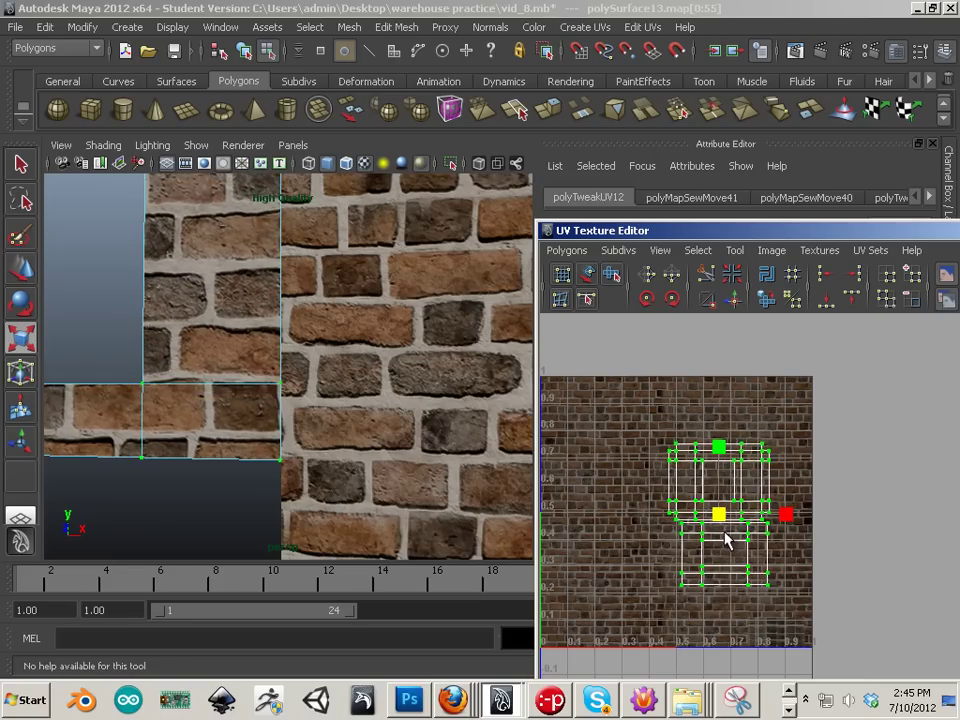
{"action": "left_click_drag", "start_coordinate": [726, 540], "coordinate": [720, 536]}
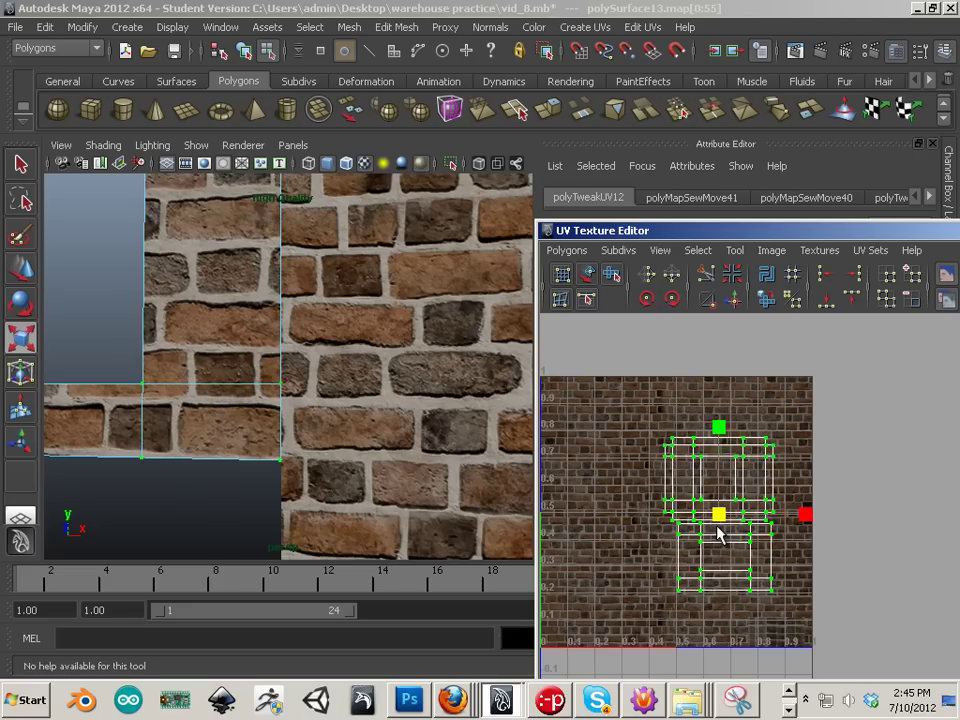
Return polySurface13 to object selection and lower it slightly to align its brick rows with the adjacent wall.
{"action": "scroll", "coordinate": [298, 384], "scroll_direction": "down", "scroll_amount": 3}
{"action": "middle_click_drag", "start_coordinate": [253, 333], "coordinate": [263, 405], "text": "alt"}
{"action": "right_click_drag", "start_coordinate": [263, 388], "coordinate": [338, 355]}
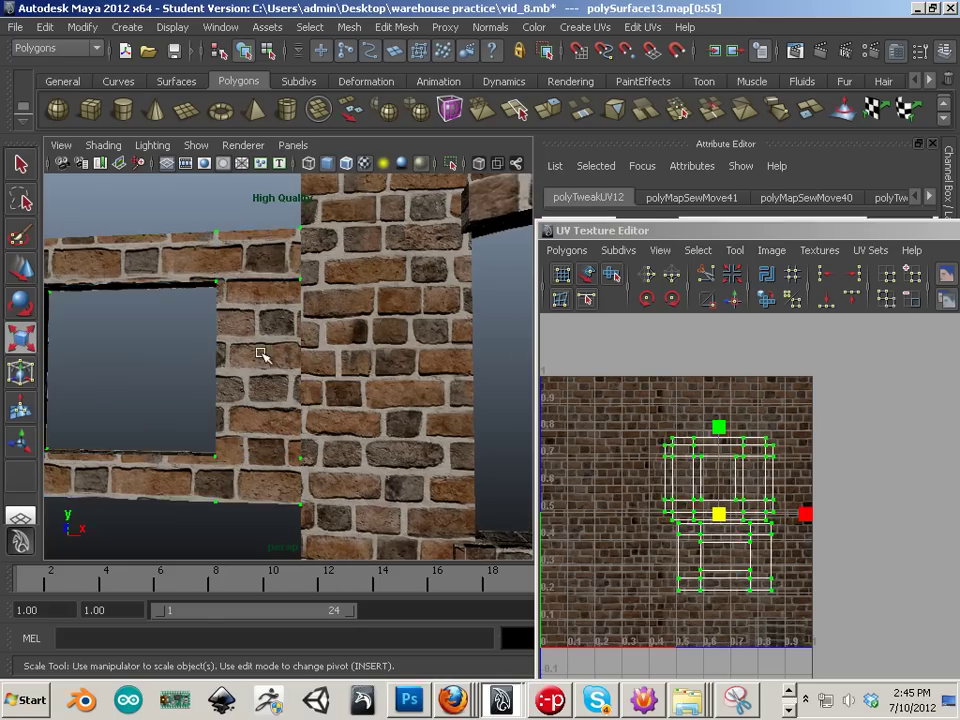
{"action": "left_click", "coordinate": [259, 354]}
{"action": "key", "text": "w"}
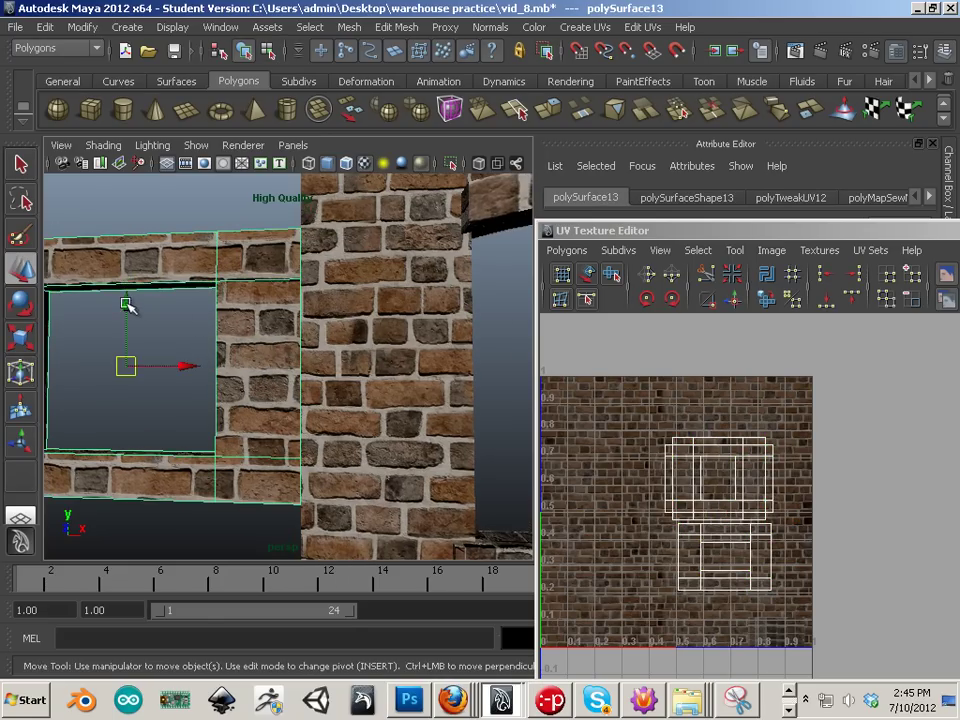
{"action": "left_click_drag", "start_coordinate": [128, 298], "coordinate": [133, 312]}
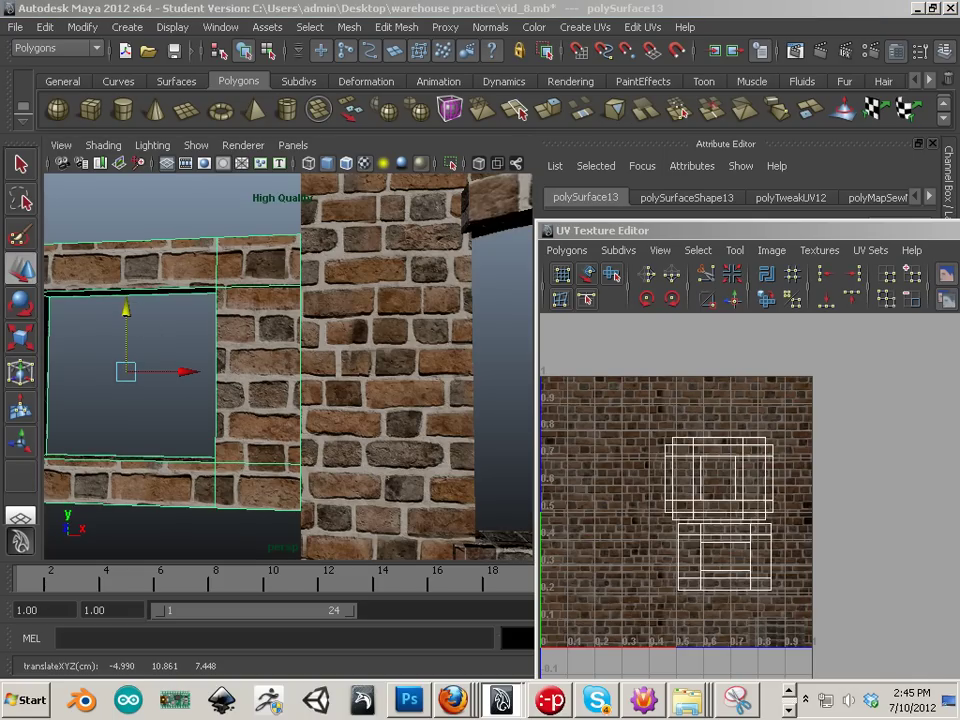
Assign the checker material to polySurface13 and the neighbouring wall polySurface6 to compare their texture scale.
{"action": "middle_click_drag", "start_coordinate": [940, 640], "coordinate": [255, 419]}
{"action": "left_click", "coordinate": [328, 432]}
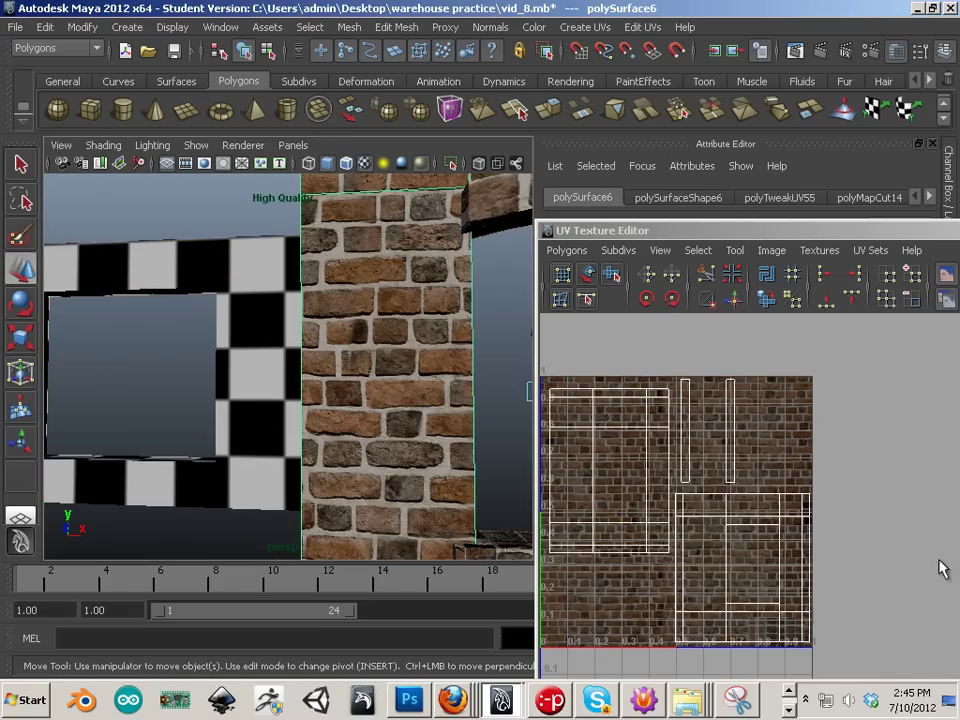
{"action": "left_click_drag", "start_coordinate": [564, 512], "coordinate": [360, 450]}
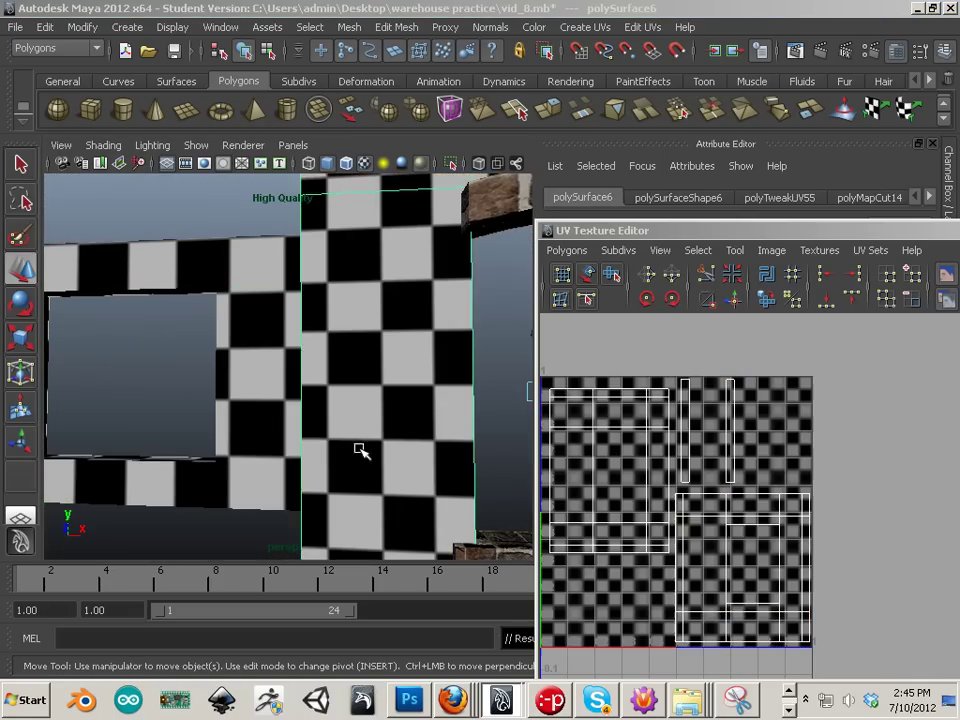
Move polySurface13 along X to overlap polySurface6, and scale all its UVs up uniformly.
{"action": "left_click", "coordinate": [285, 425]}
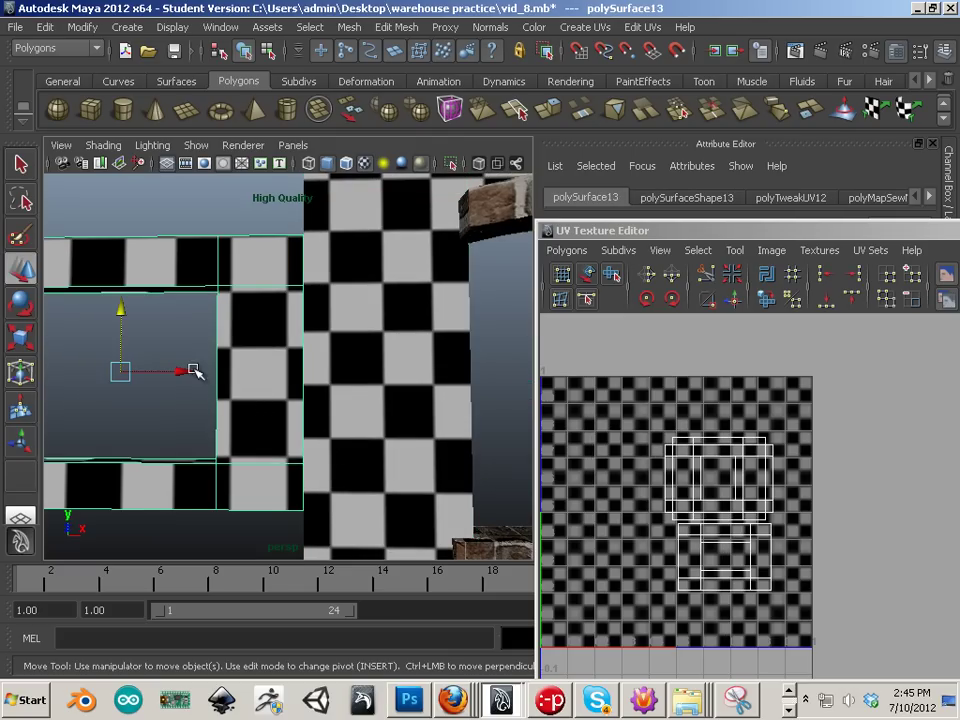
{"action": "left_click_drag", "start_coordinate": [194, 371], "coordinate": [211, 372]}
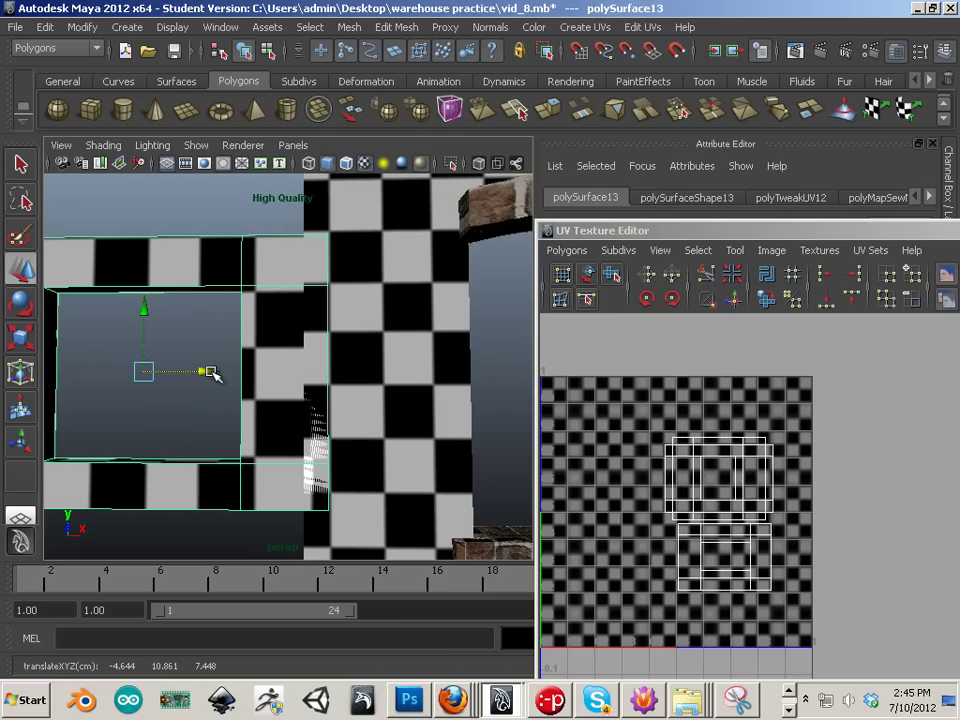
{"action": "right_click_drag", "start_coordinate": [730, 508], "coordinate": [794, 512]}
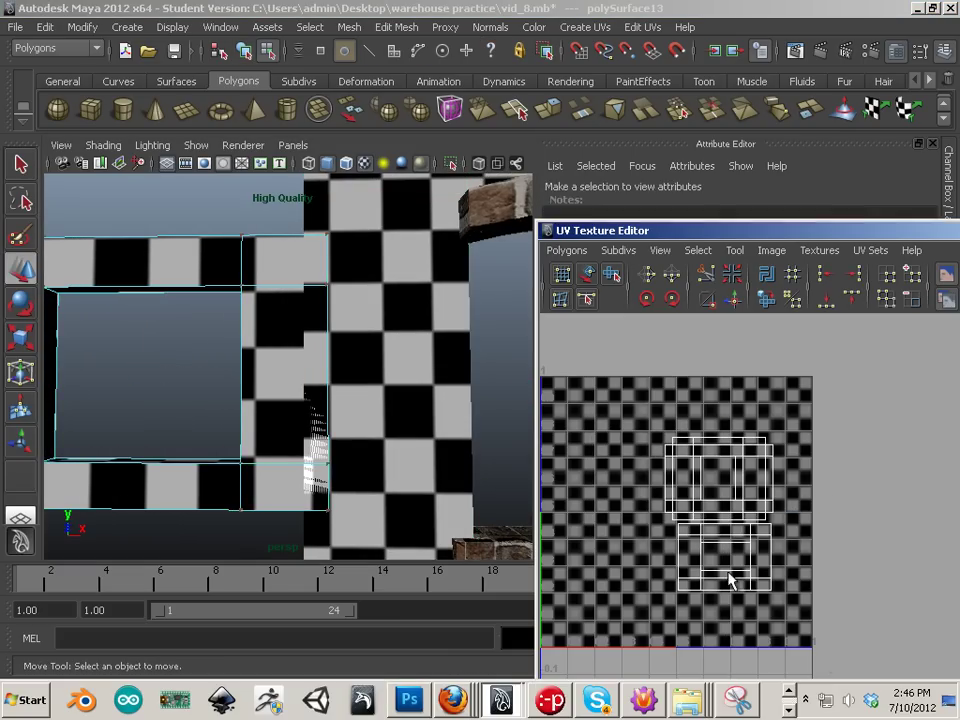
{"action": "key", "text": "r"}
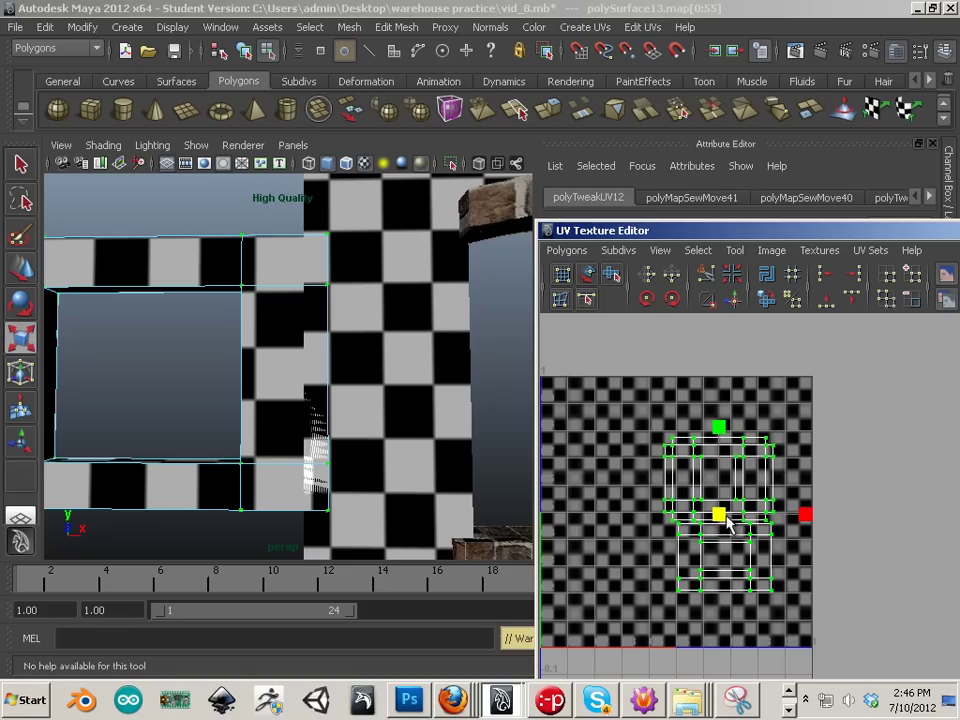
{"action": "left_click_drag", "start_coordinate": [720, 514], "coordinate": [697, 492]}
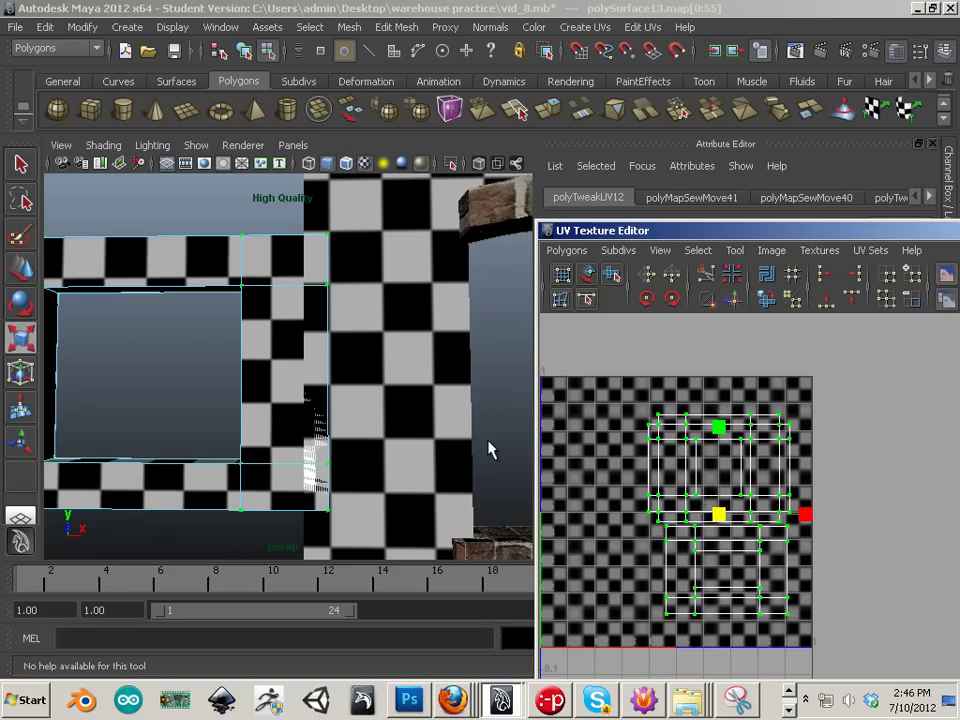
Raise polySurface13 slightly to compare its checker rows with those on polySurface6.
{"action": "left_click", "coordinate": [304, 349]}
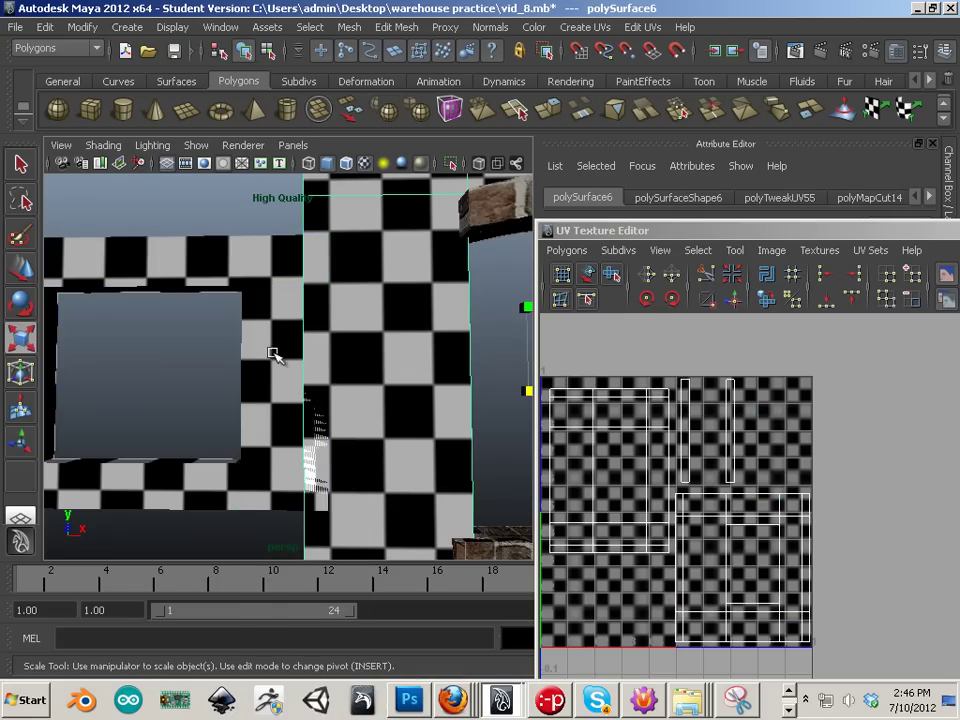
{"action": "left_click", "coordinate": [272, 355]}
{"action": "key", "text": "e"}
{"action": "key", "text": "w"}
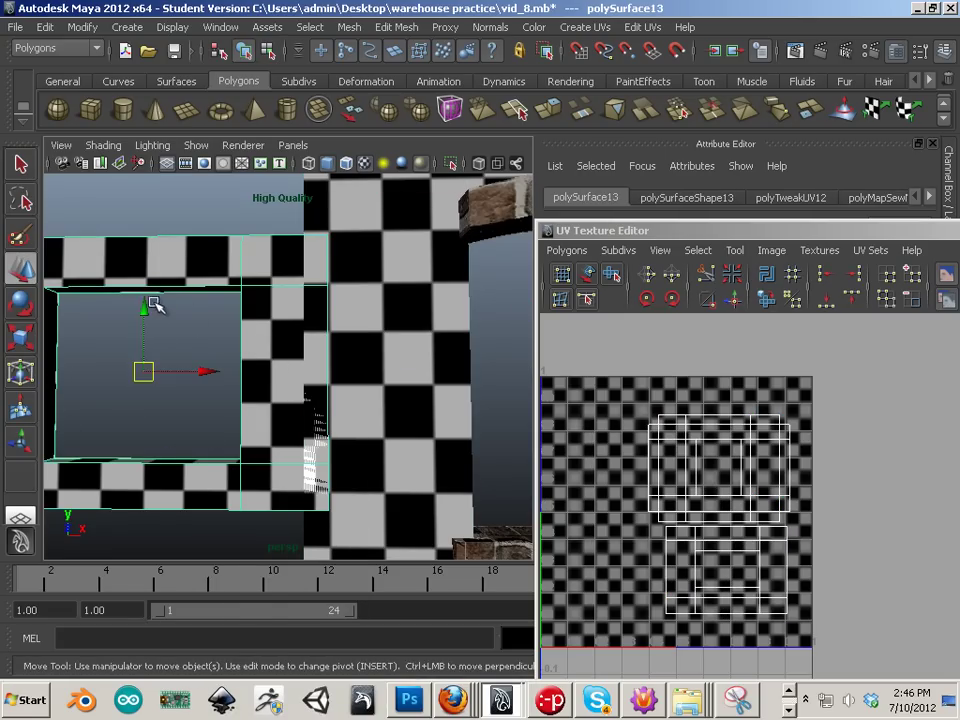
{"action": "left_click_drag", "start_coordinate": [150, 304], "coordinate": [160, 287]}
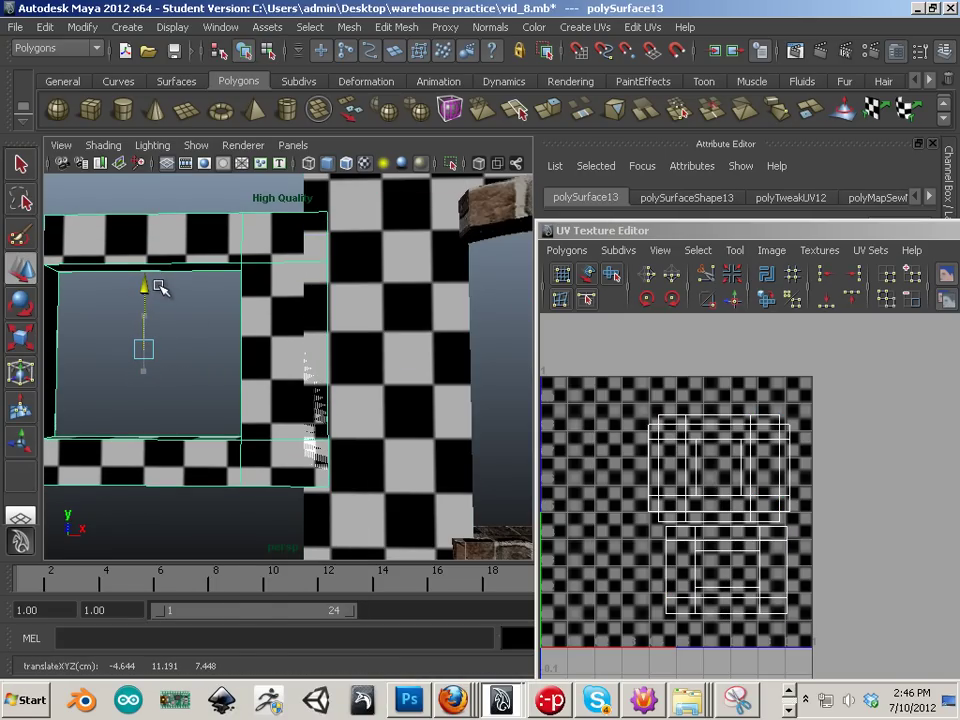
Select all UVs of polySurface13, scale them down slightly, and shift them up in V to align the checker rows with the neighbouring wall.
{"action": "right_click_drag", "start_coordinate": [752, 522], "coordinate": [797, 506]}
{"action": "left_click_drag", "start_coordinate": [811, 649], "coordinate": [811, 649]}
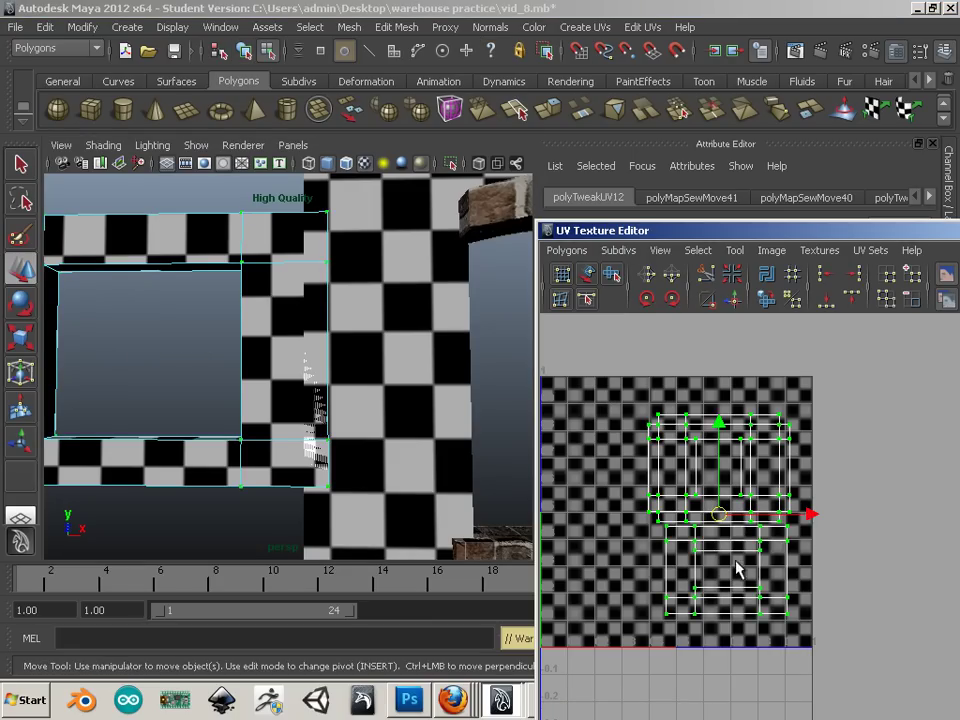
{"action": "key", "text": "r"}
{"action": "left_click", "coordinate": [722, 516]}
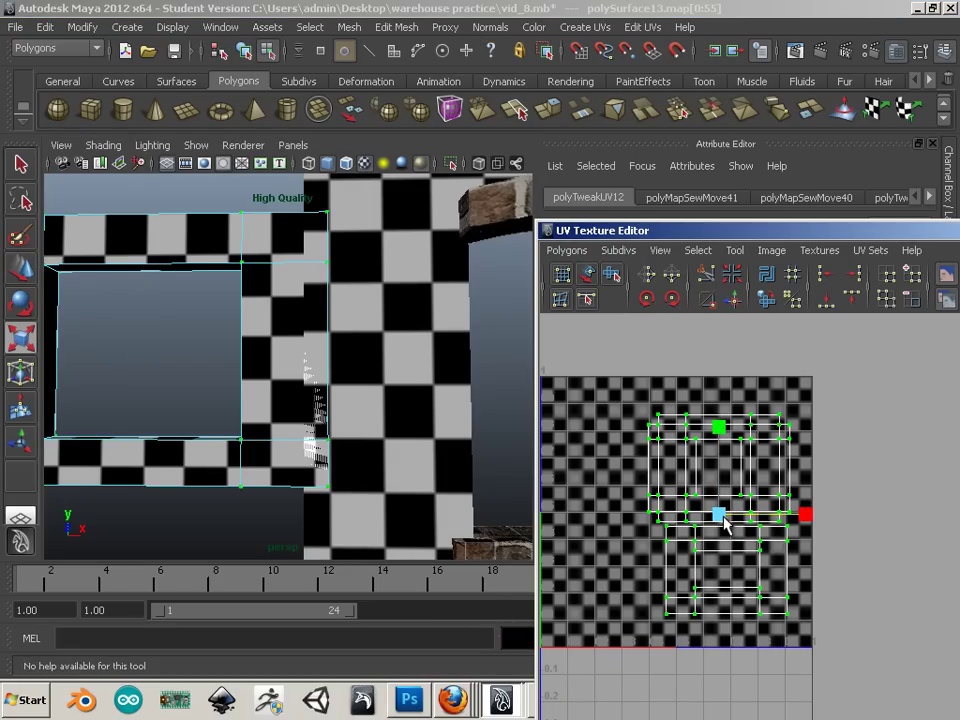
{"action": "left_click_drag", "start_coordinate": [722, 516], "coordinate": [720, 520]}
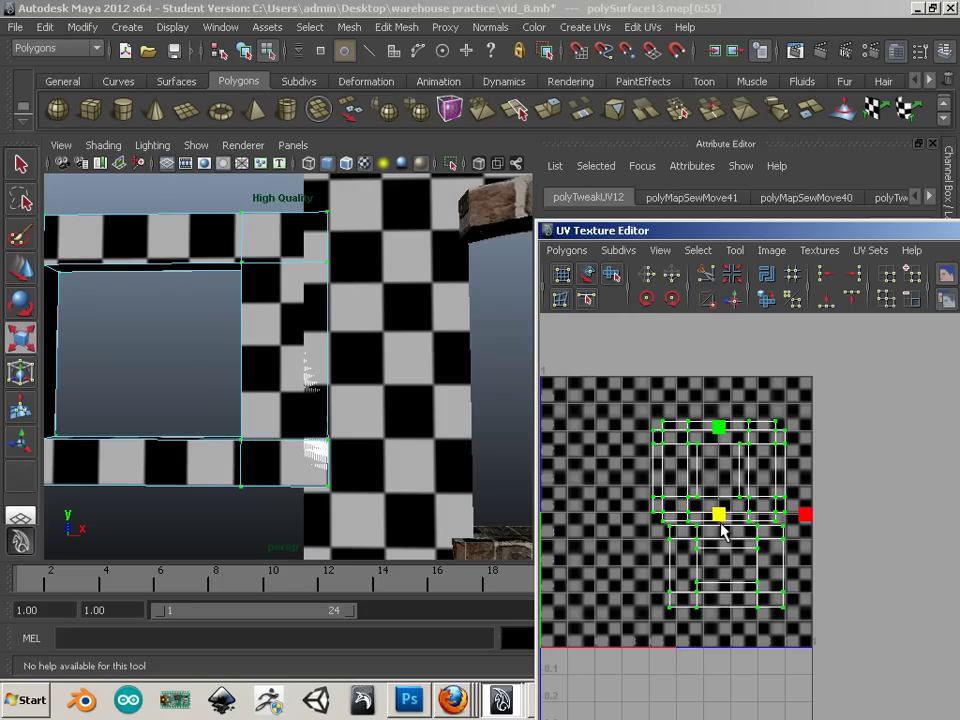
{"action": "key", "text": "w"}
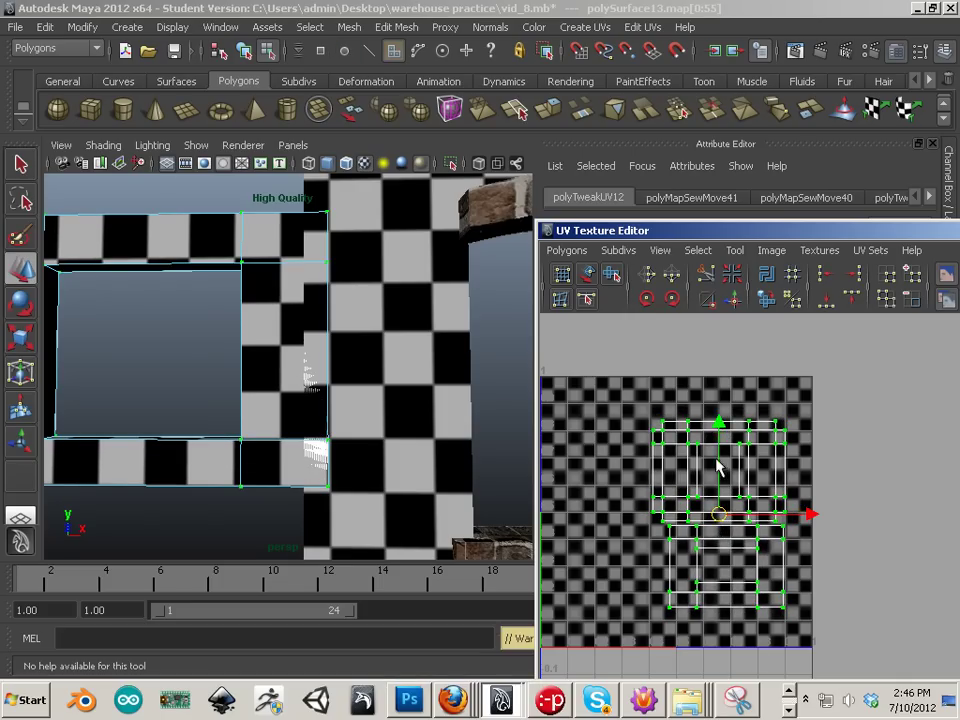
{"action": "left_click_drag", "start_coordinate": [716, 431], "coordinate": [715, 423]}
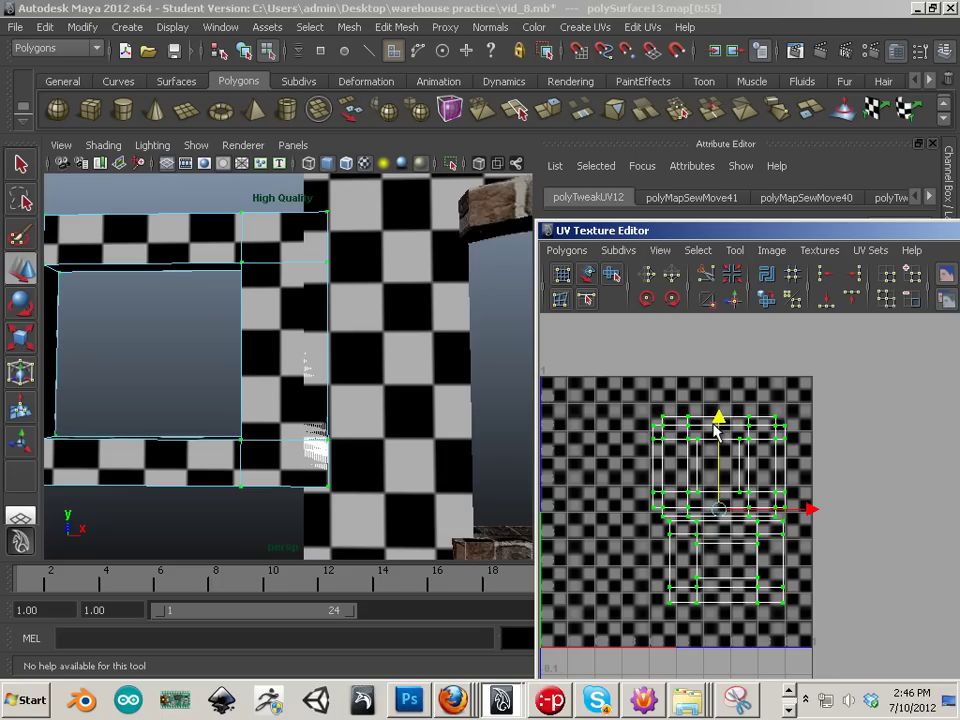
Fine-tune polySurface13's UVs with further uniform downscaling and small V shifts until its checker squares match polySurface6 in size and row height.
{"action": "key", "text": "r"}
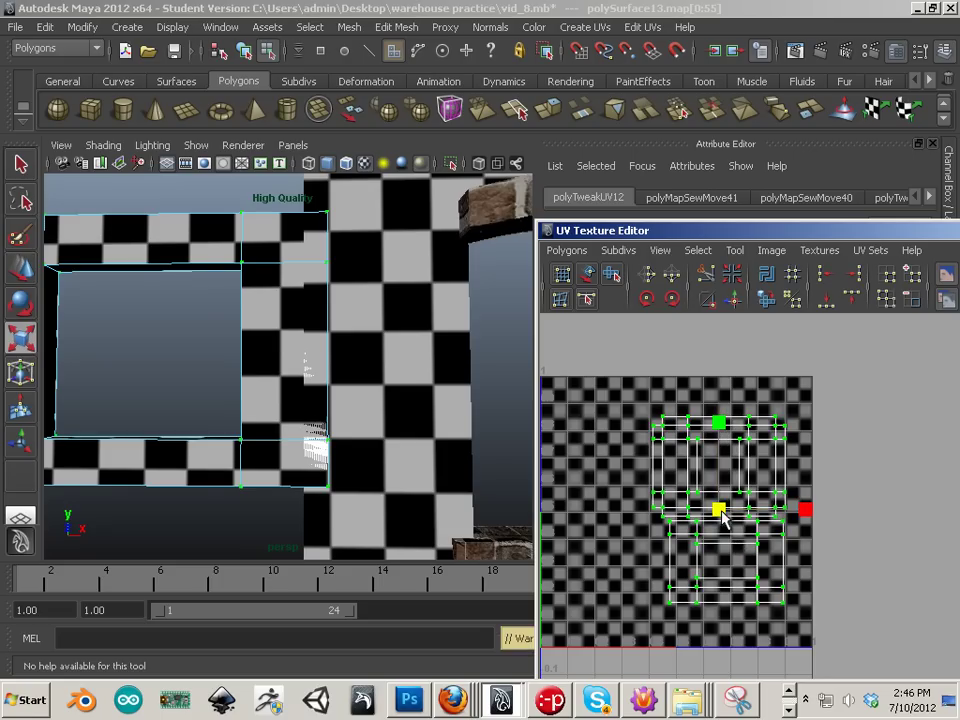
{"action": "left_click_drag", "start_coordinate": [722, 515], "coordinate": [727, 525]}
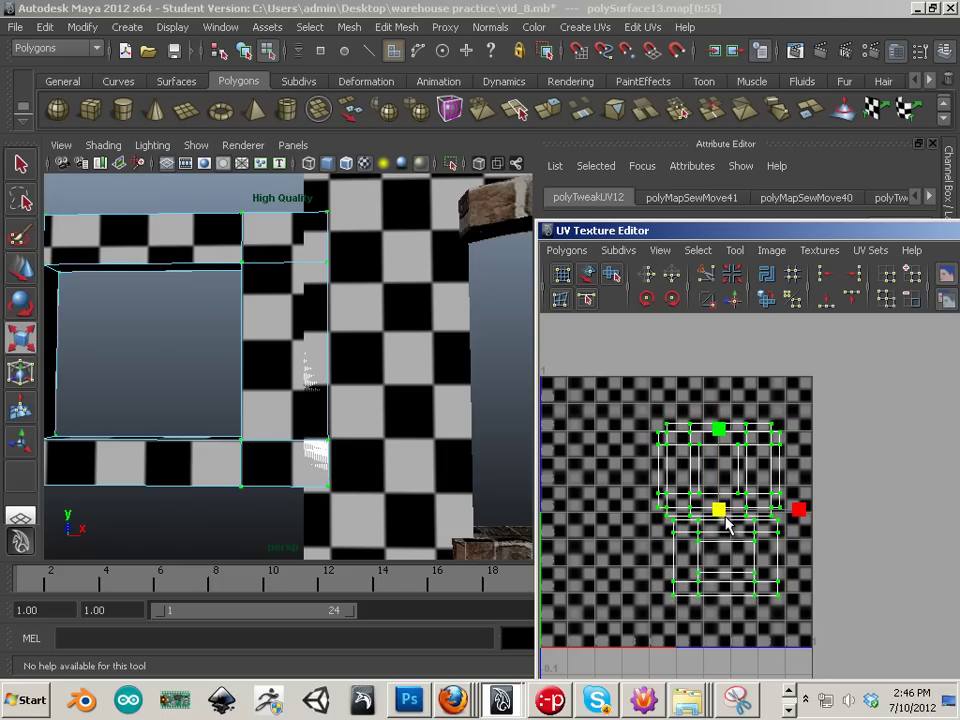
{"action": "key", "text": "w"}
{"action": "left_click_drag", "start_coordinate": [723, 430], "coordinate": [717, 417]}
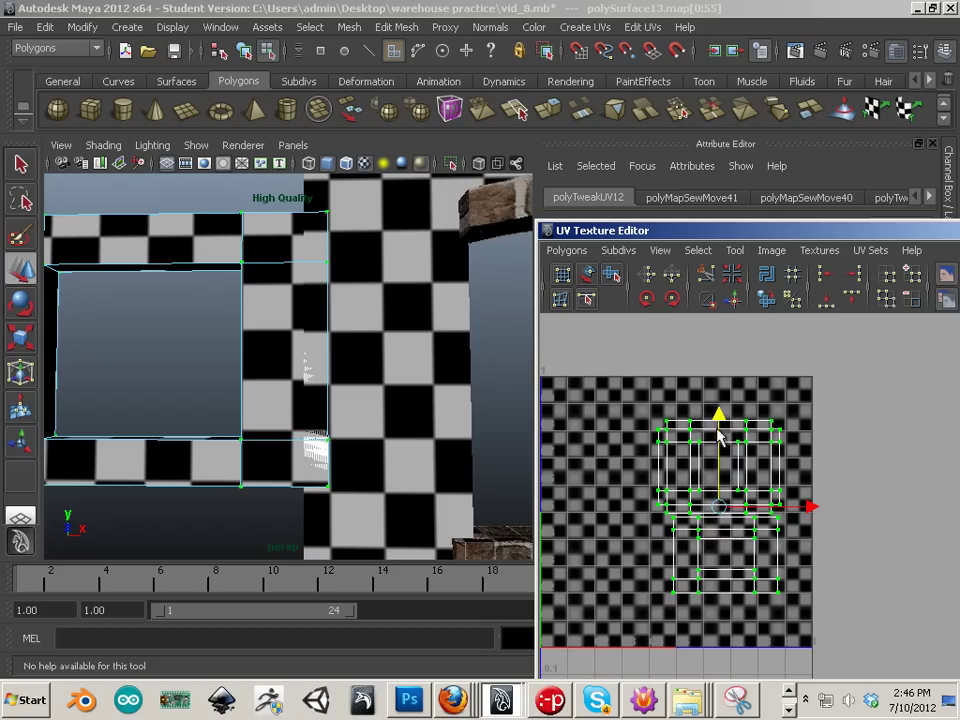
{"action": "key", "text": "r"}
{"action": "mouse_move", "coordinate": [721, 507]}
{"action": "left_mouse_down"}
{"action": "mouse_move", "coordinate": [712, 510]}
{"action": "mouse_move", "coordinate": [725, 512]}
{"action": "left_mouse_up"}
{"action": "key", "text": "ctrl+z"}
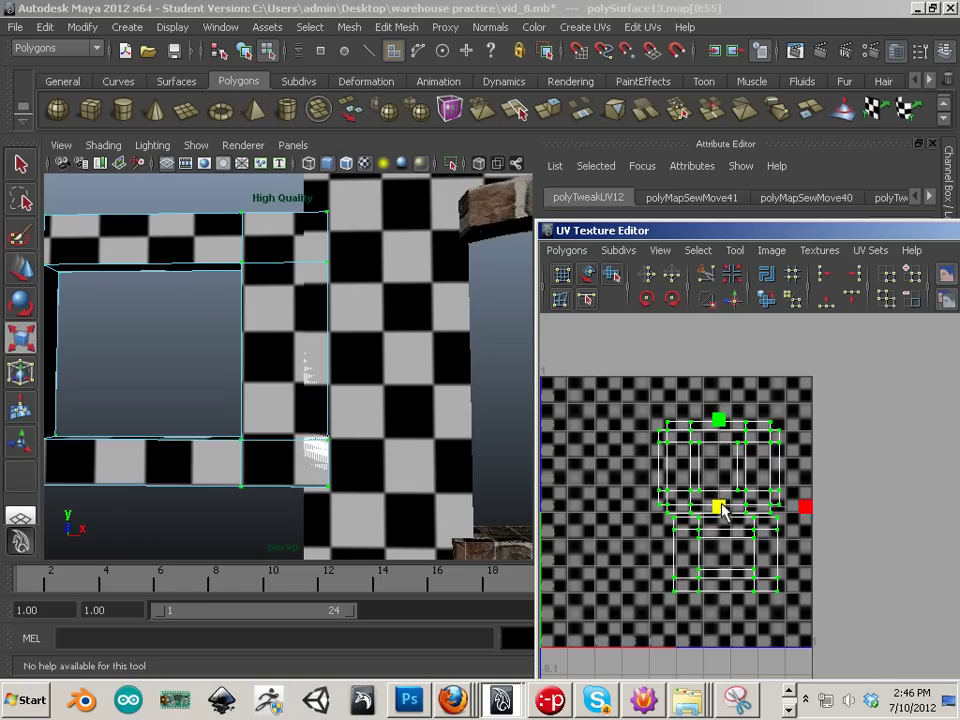
{"action": "key", "text": "w"}
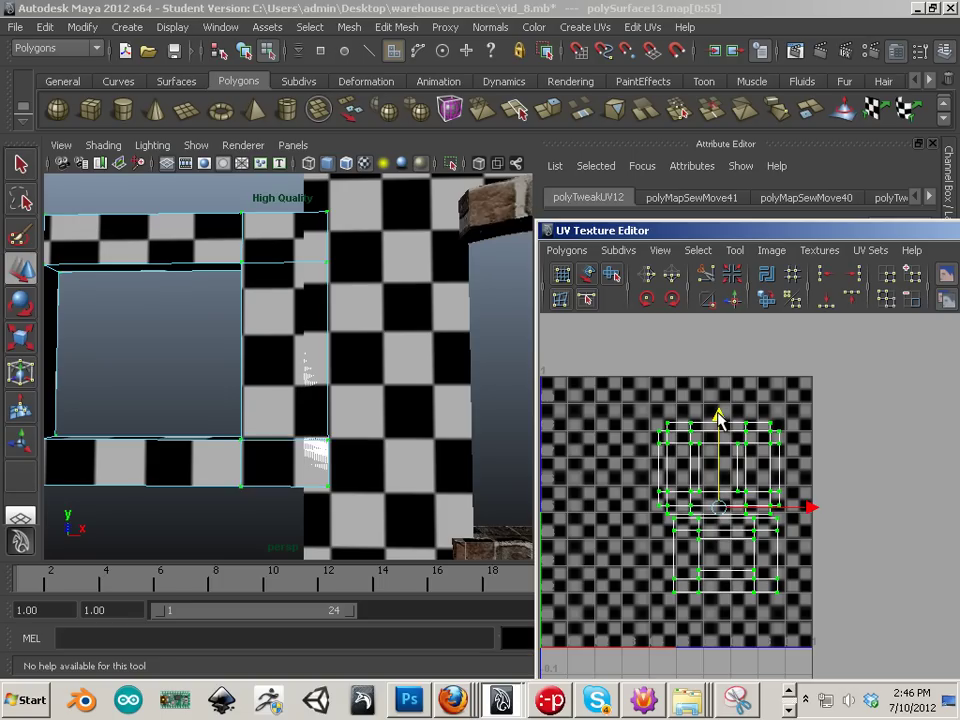
{"action": "left_click_drag", "start_coordinate": [718, 416], "coordinate": [718, 414]}
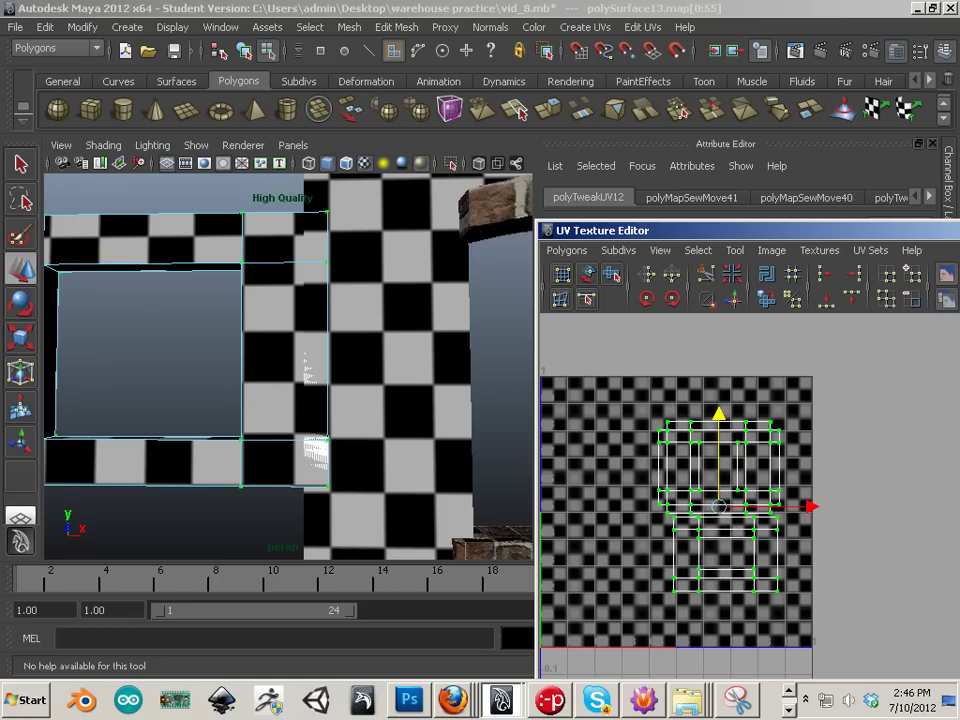
Return polySurface13 to object selection and reassign the brick material to both polySurface6 and polySurface13.
{"action": "right_click_drag", "start_coordinate": [279, 375], "coordinate": [354, 349]}
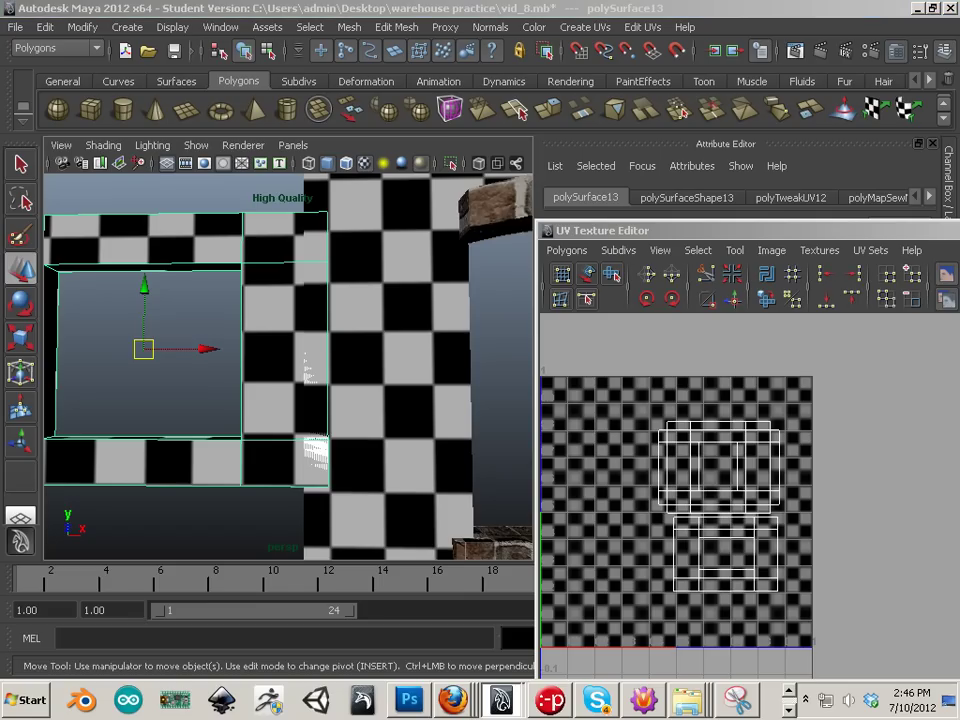
{"action": "middle_click_drag", "start_coordinate": [450, 390], "coordinate": [412, 384]}
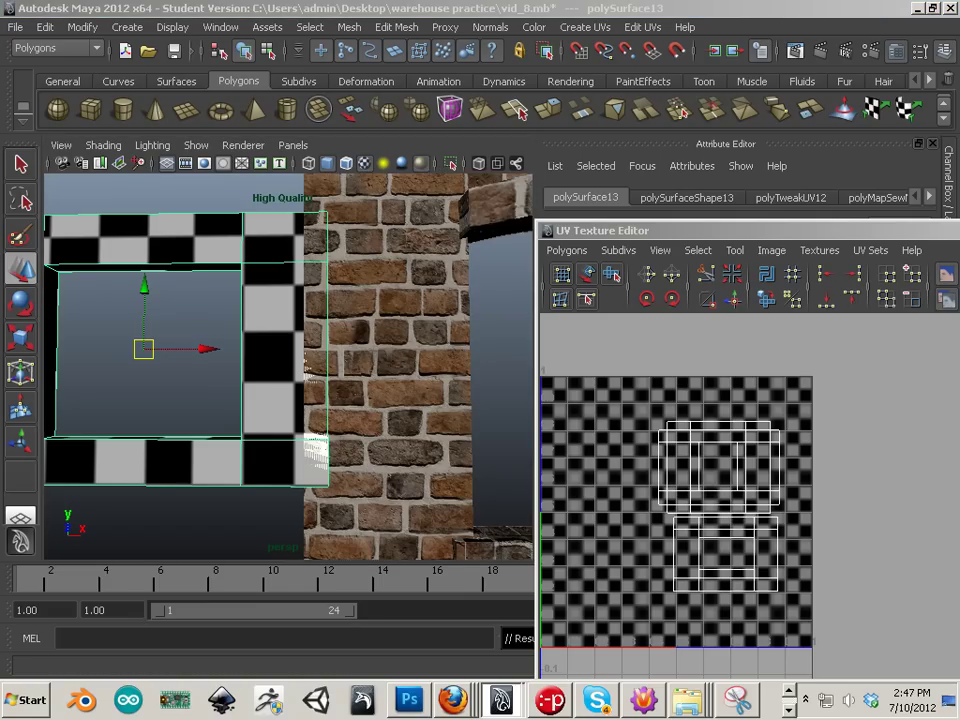
{"action": "middle_click_drag", "start_coordinate": [220, 340], "coordinate": [266, 365]}
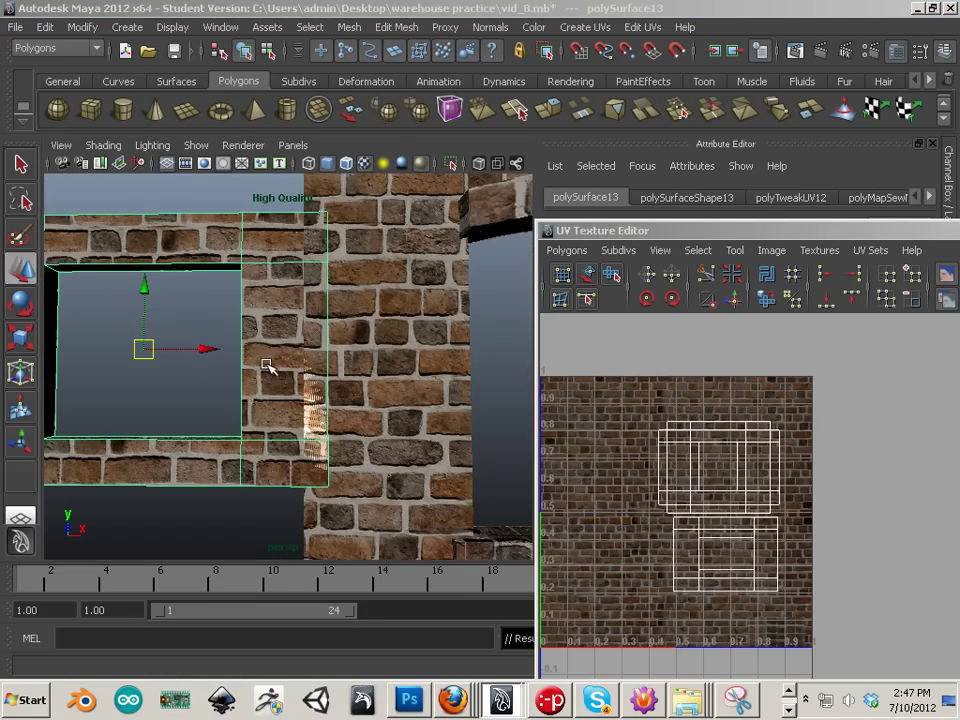
Raise polySurface13 to about Y 11.506 and move it along X to about -4.991 so it butts against the brick wall's edge.
{"action": "left_click_drag", "start_coordinate": [140, 288], "coordinate": [156, 268]}
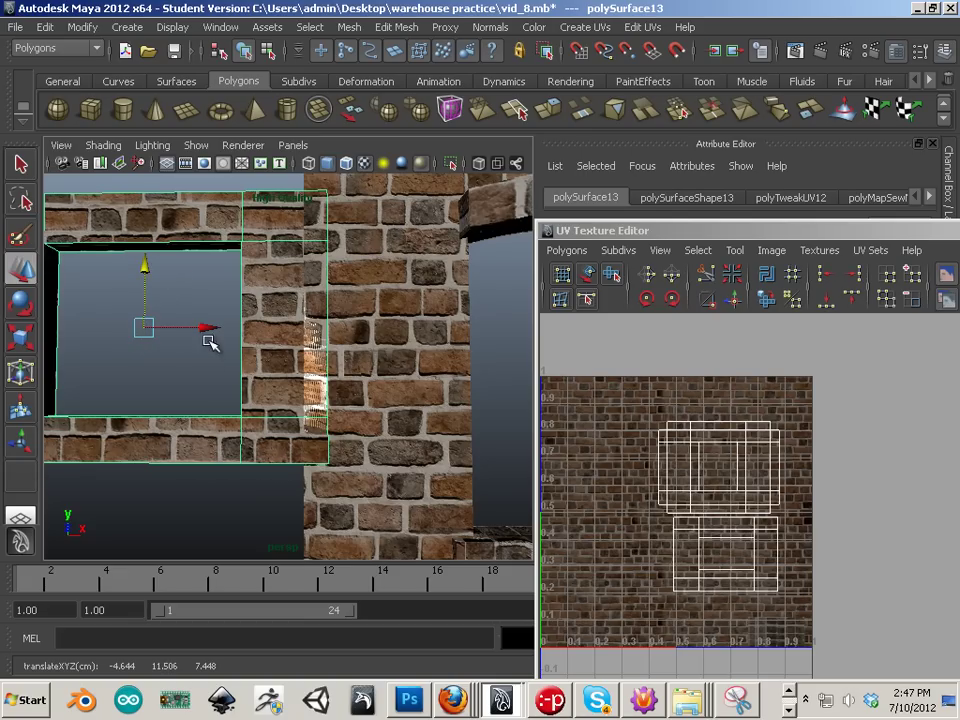
{"action": "left_click_drag", "start_coordinate": [206, 338], "coordinate": [189, 326]}
{"action": "left_click", "coordinate": [268, 495]}
{"action": "mouse_move", "coordinate": [268, 495]}
{"action": "left_mouse_down", "text": "alt"}
{"action": "mouse_move", "coordinate": [270, 505]}
{"action": "mouse_move", "coordinate": [263, 495]}
{"action": "left_mouse_up", "text": "alt"}
{"action": "scroll", "coordinate": [263, 495], "scroll_direction": "down", "scroll_amount": 3}
{"action": "left_click", "coordinate": [263, 385]}
{"action": "left_click_drag", "start_coordinate": [240, 343], "coordinate": [237, 343]}
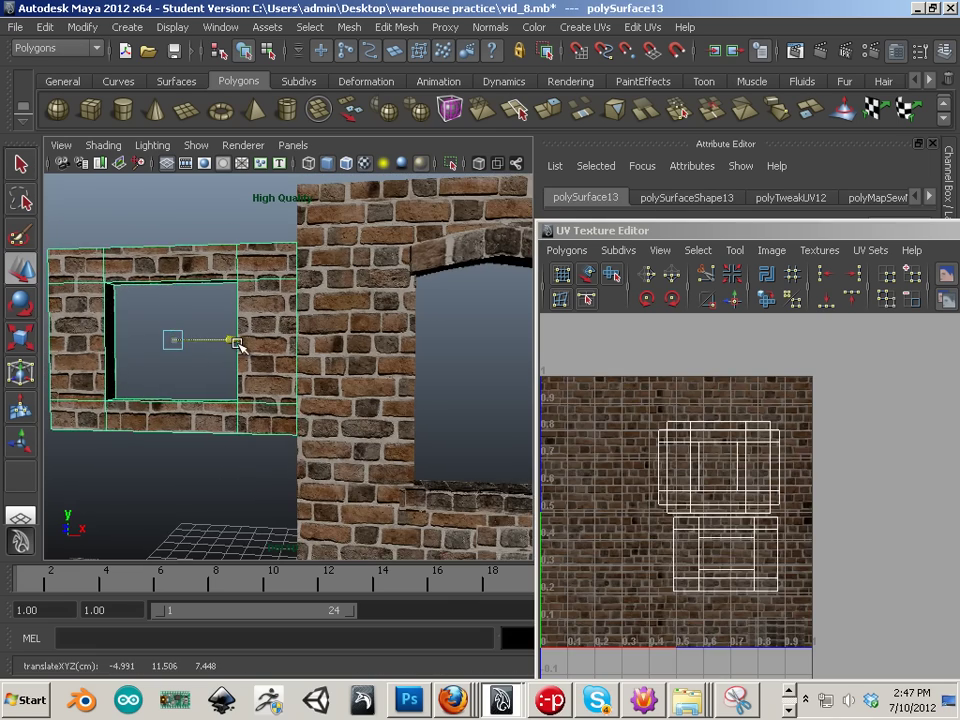
Move the long untextured trim piece polySurface12 along Z and X to the arched-window wall, at about X 1.148, Z 7.761.
{"action": "middle_click_drag", "start_coordinate": [269, 356], "coordinate": [257, 377], "text": "alt"}
{"action": "left_click", "coordinate": [411, 369]}
{"action": "middle_click_drag", "start_coordinate": [411, 369], "coordinate": [260, 350], "text": "alt"}
{"action": "right_click_drag", "start_coordinate": [260, 350], "coordinate": [150, 365], "text": "alt"}
{"action": "middle_click_drag", "start_coordinate": [423, 388], "coordinate": [431, 365], "text": "alt"}
{"action": "left_click_drag", "start_coordinate": [431, 365], "coordinate": [405, 400], "text": "alt"}
{"action": "middle_click_drag", "start_coordinate": [405, 400], "coordinate": [250, 420], "text": "alt"}
{"action": "scroll", "coordinate": [371, 409], "scroll_direction": "down", "scroll_amount": 3}
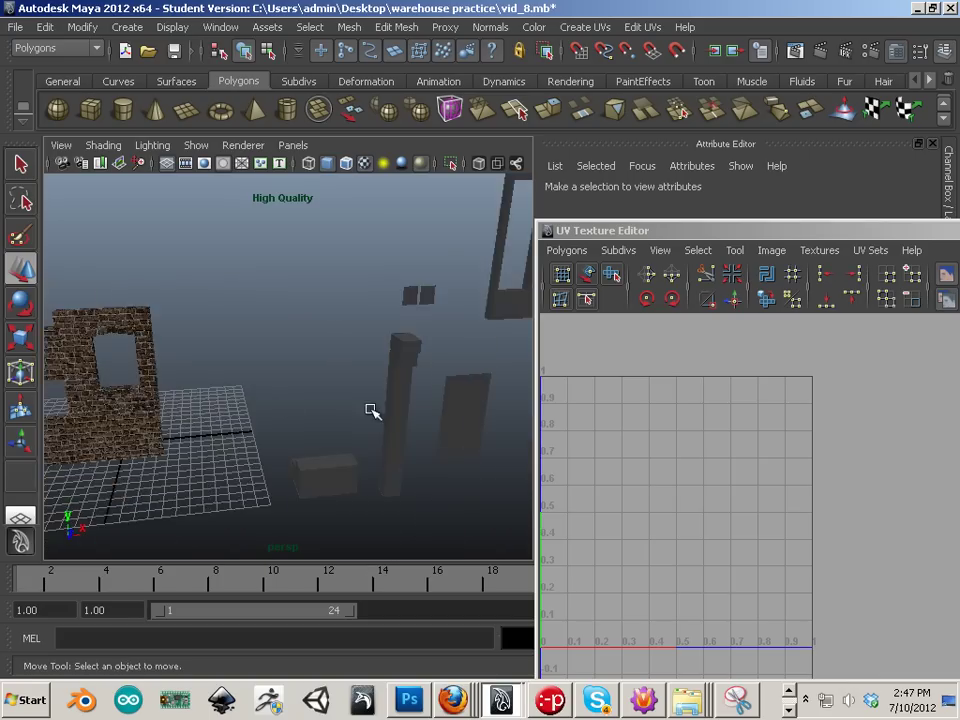
{"action": "left_click_drag", "start_coordinate": [371, 409], "coordinate": [111, 327], "text": "alt"}
{"action": "left_click", "coordinate": [476, 397]}
{"action": "middle_click_drag", "start_coordinate": [111, 327], "coordinate": [379, 369], "text": "alt"}
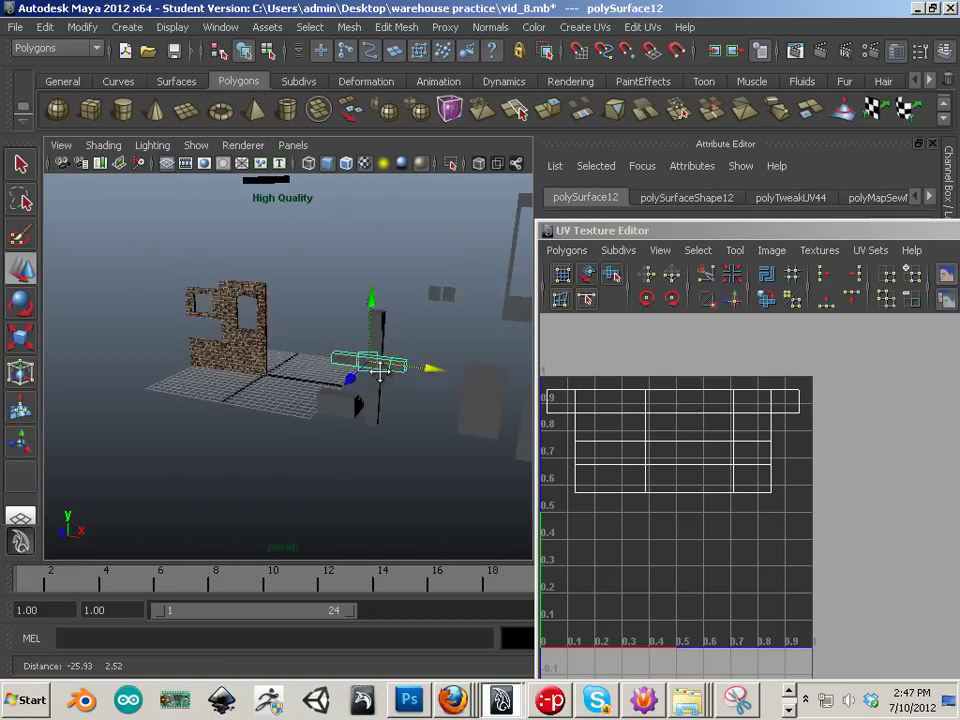
{"action": "left_click_drag", "start_coordinate": [379, 369], "coordinate": [305, 384], "text": "alt"}
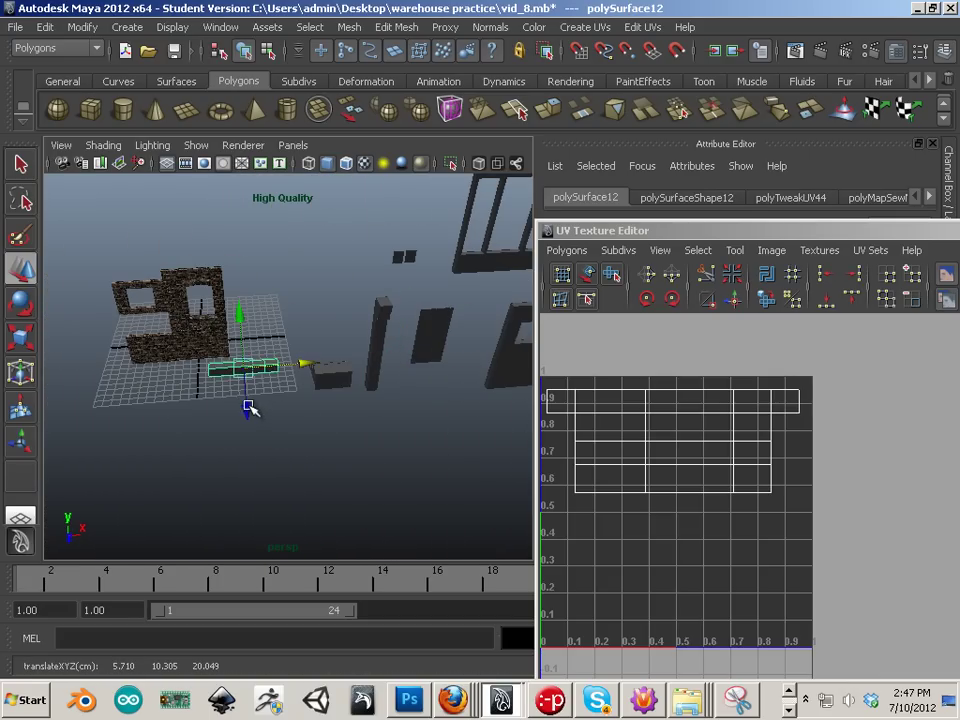
{"action": "left_click_drag", "start_coordinate": [249, 408], "coordinate": [238, 328]}
{"action": "left_click_drag", "start_coordinate": [304, 302], "coordinate": [262, 302]}
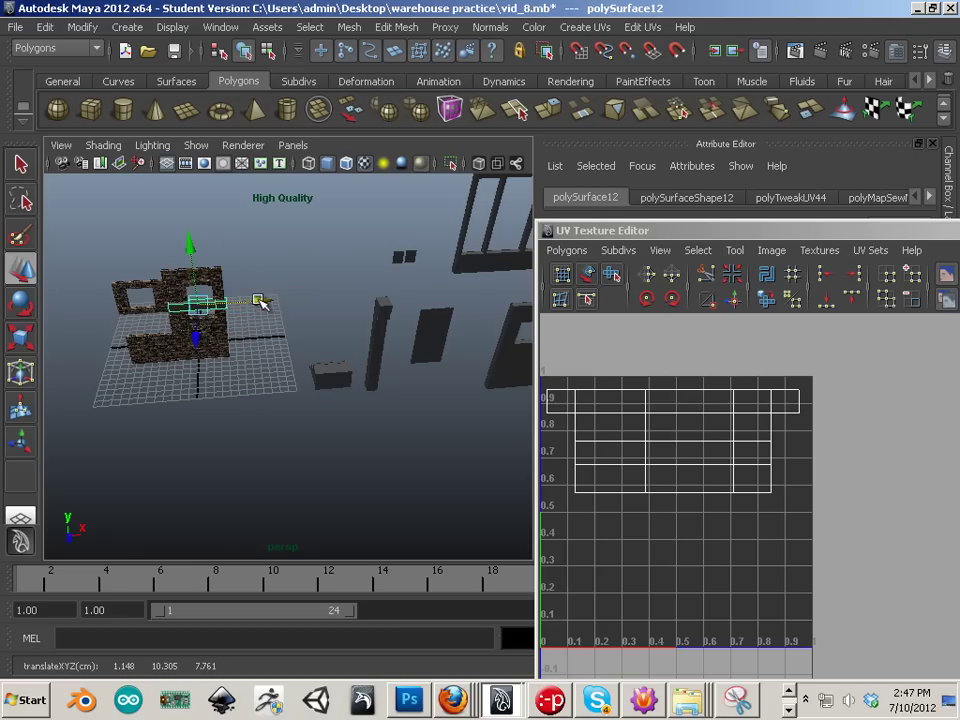
Raise polySurface12 onto the top of the arched-window wall and adjust it along X to sit over the wall.
{"action": "left_click_drag", "start_coordinate": [189, 253], "coordinate": [184, 211]}
{"action": "middle_click_drag", "start_coordinate": [243, 276], "coordinate": [315, 388], "text": "alt"}
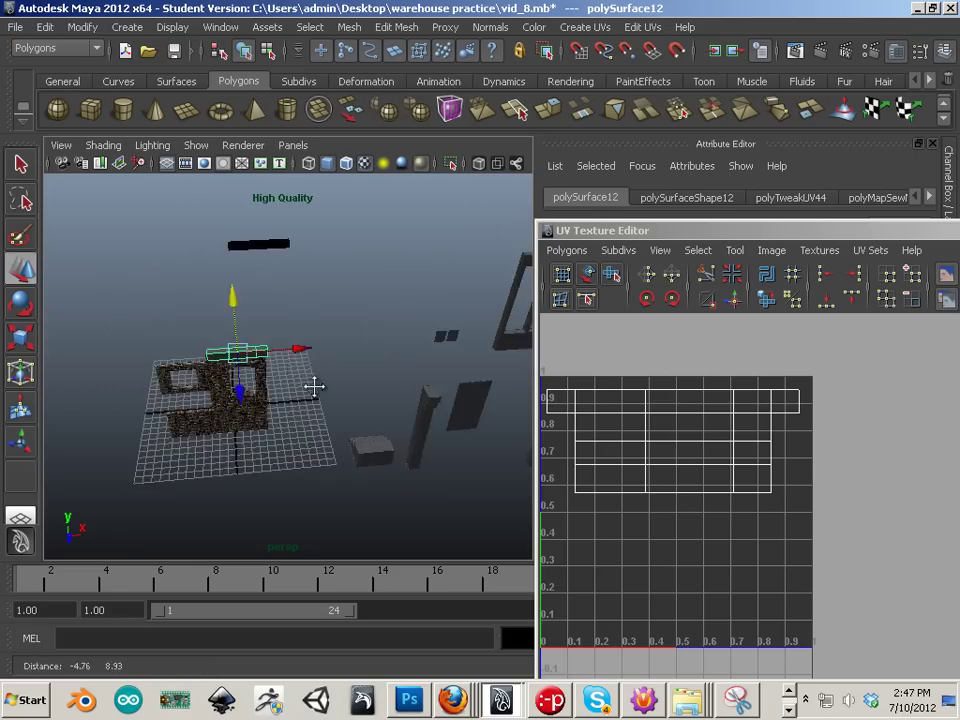
{"action": "left_click_drag", "start_coordinate": [315, 388], "coordinate": [292, 336], "text": "alt"}
{"action": "right_click_drag", "start_coordinate": [292, 336], "coordinate": [326, 408], "text": "alt"}
{"action": "middle_click_drag", "start_coordinate": [326, 408], "coordinate": [452, 368], "text": "alt"}
{"action": "right_click_drag", "start_coordinate": [452, 368], "coordinate": [500, 406], "text": "alt"}
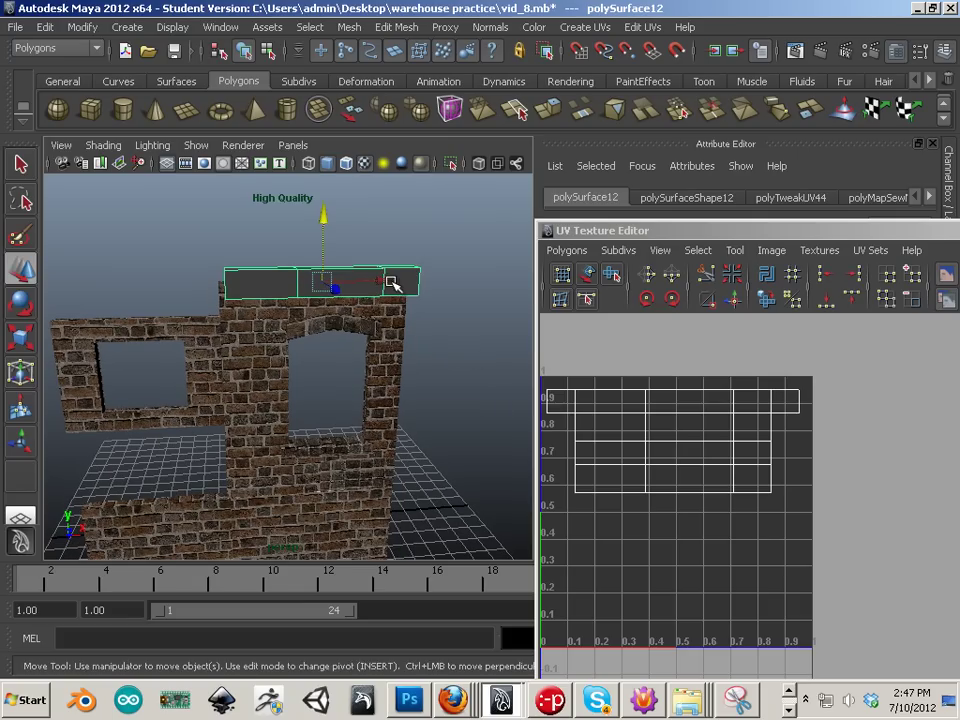
{"action": "left_click_drag", "start_coordinate": [383, 282], "coordinate": [420, 388]}
{"action": "right_click_drag", "start_coordinate": [420, 388], "coordinate": [396, 433], "text": "alt"}
Inspect the UV layouts of the window arch polySurface4 and the trim piece polySurface12, and look over the remaining untextured pieces.
{"action": "left_click", "coordinate": [345, 298]}
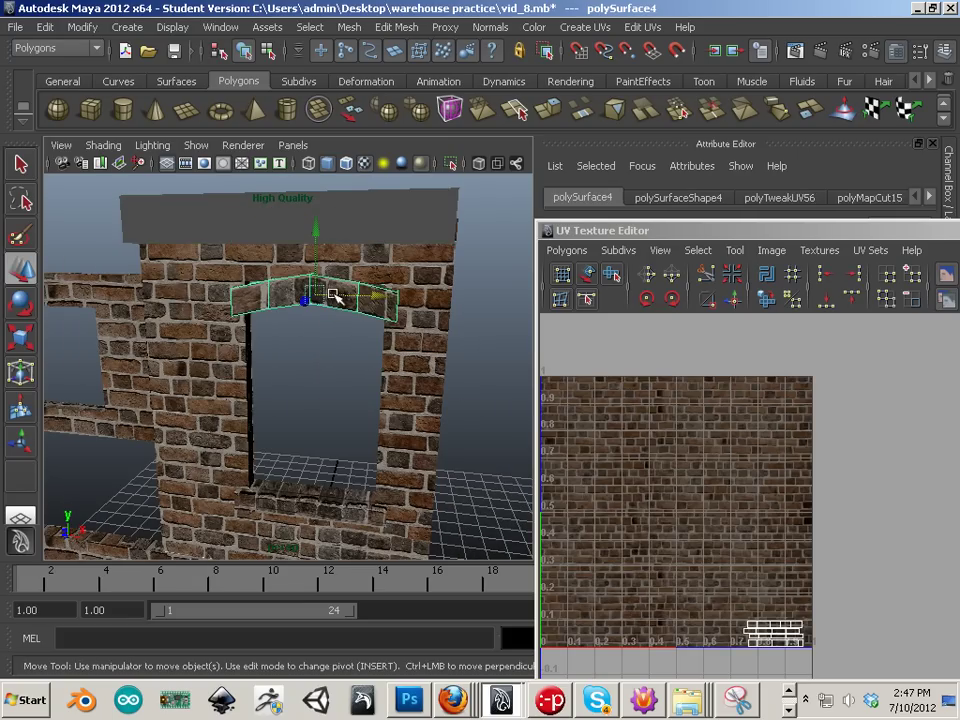
{"action": "left_click", "coordinate": [385, 229]}
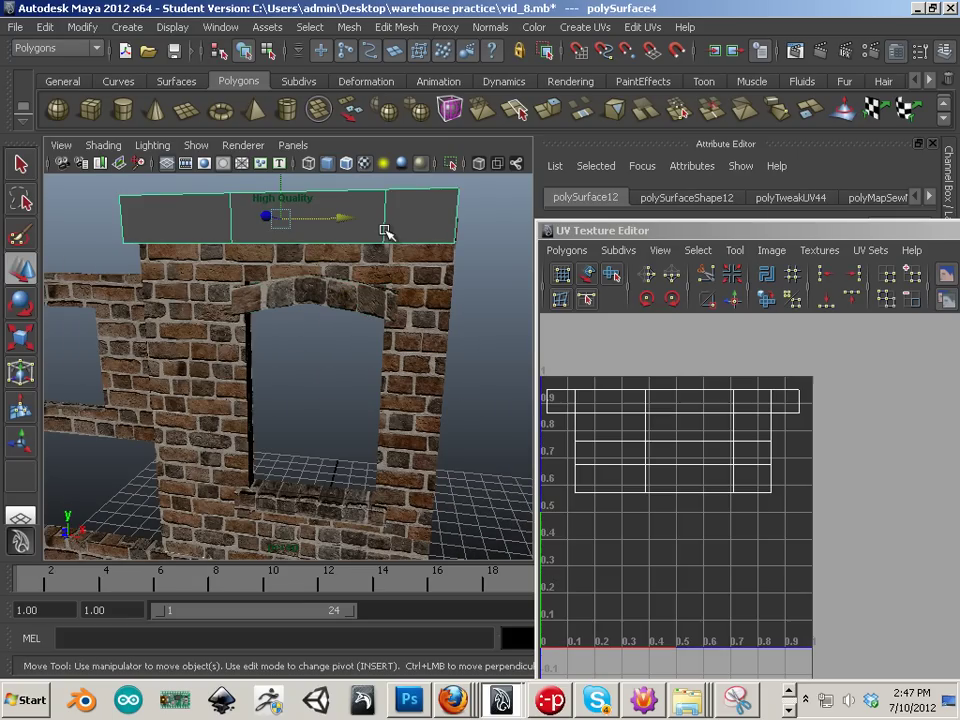
{"action": "left_click", "coordinate": [450, 422]}
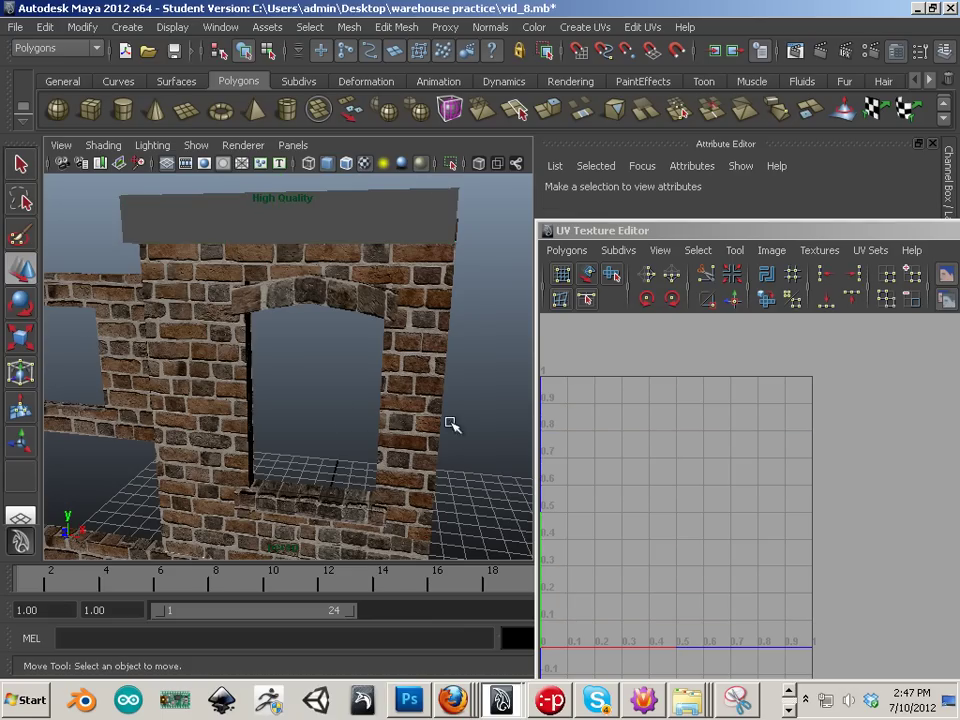
{"action": "right_click_drag", "start_coordinate": [450, 422], "coordinate": [320, 397], "text": "alt"}
{"action": "left_click_drag", "start_coordinate": [403, 435], "coordinate": [218, 385], "text": "alt"}
{"action": "middle_click_drag", "start_coordinate": [506, 456], "coordinate": [242, 470], "text": "alt"}
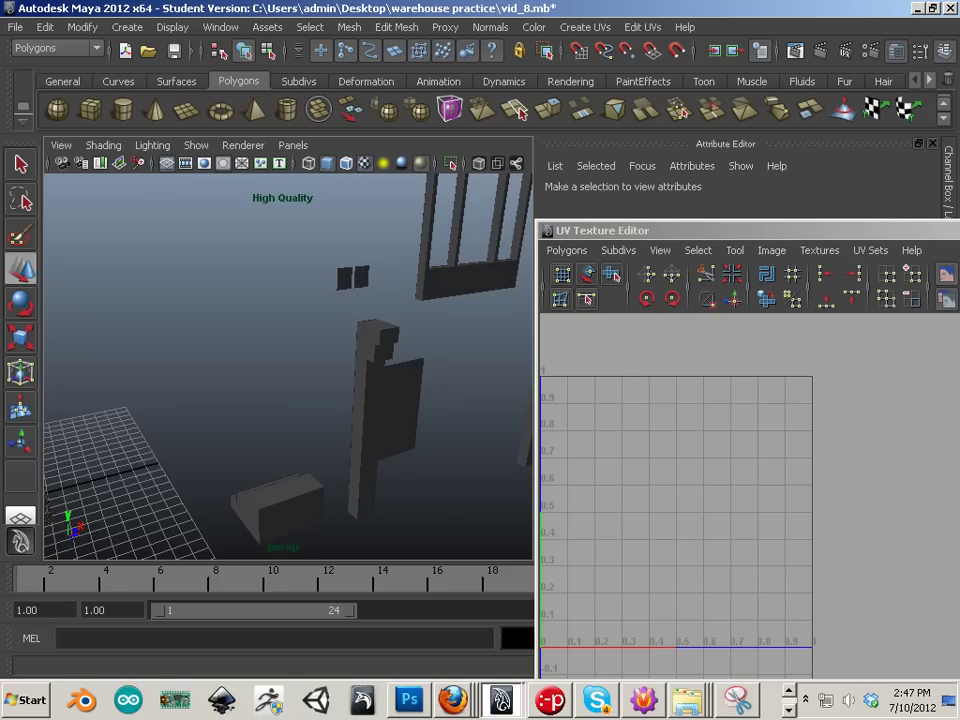